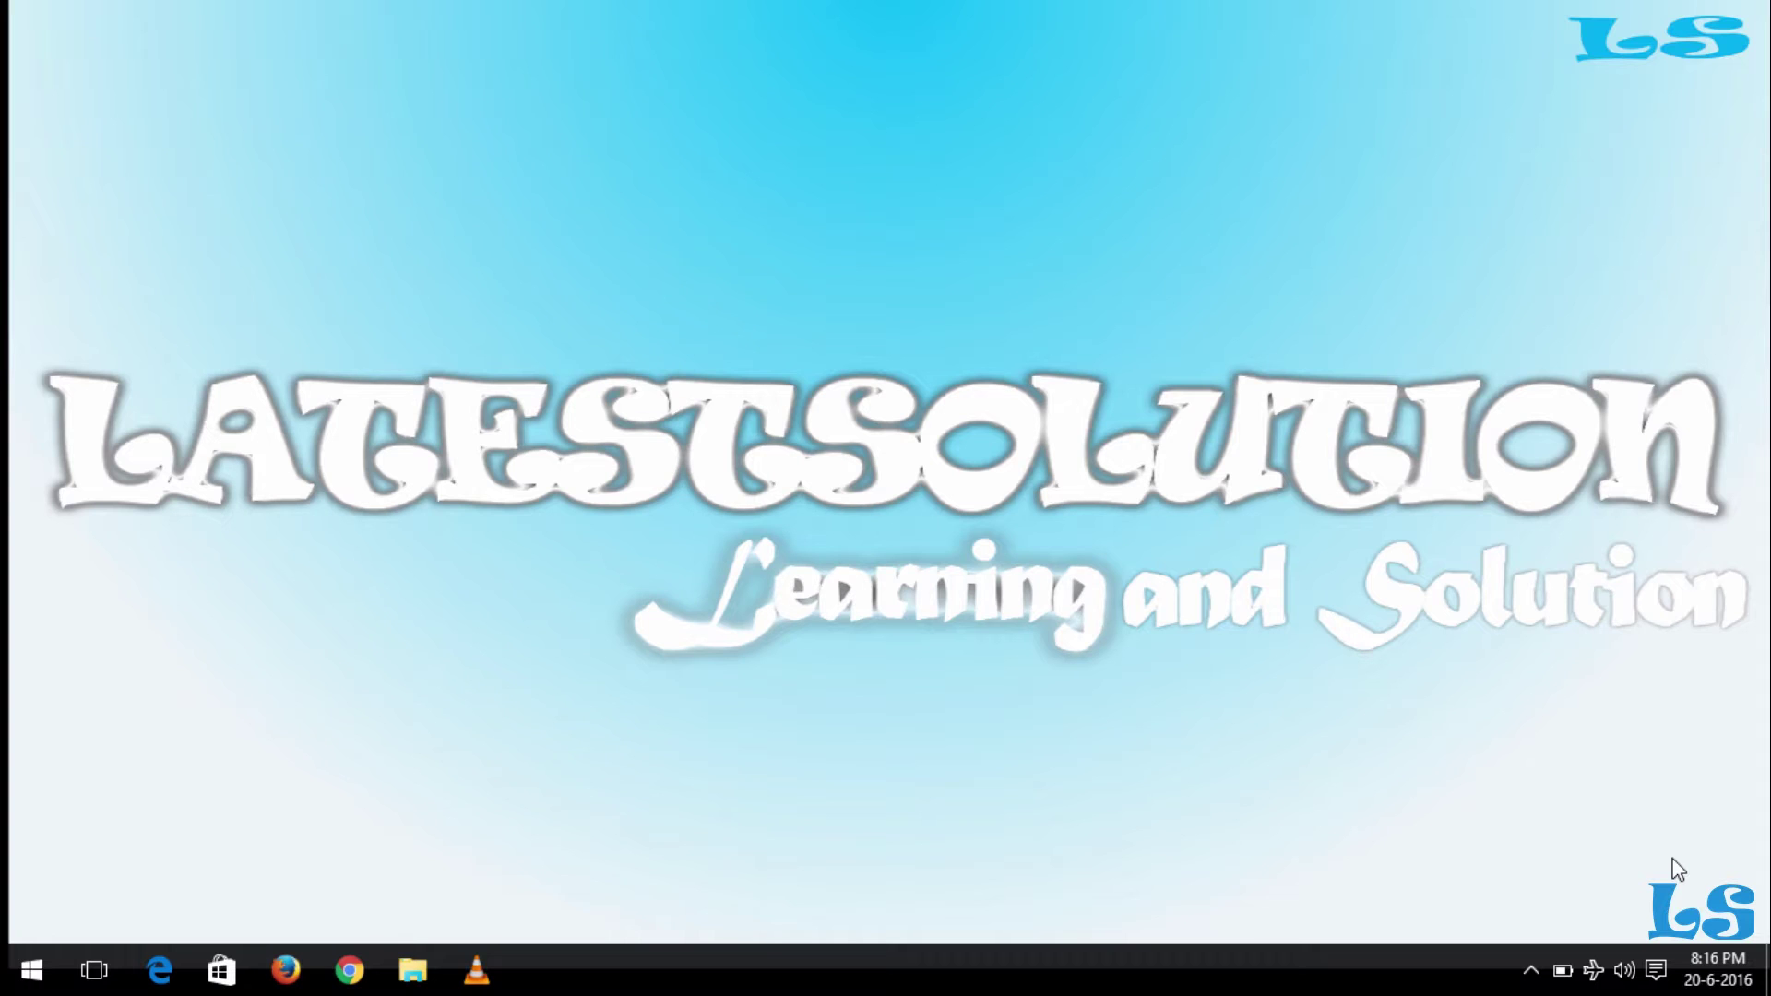
Step: Launch Notepad from the Run dialog and move its blank Untitled window to the right
{"action": "key", "text": "super+r"}
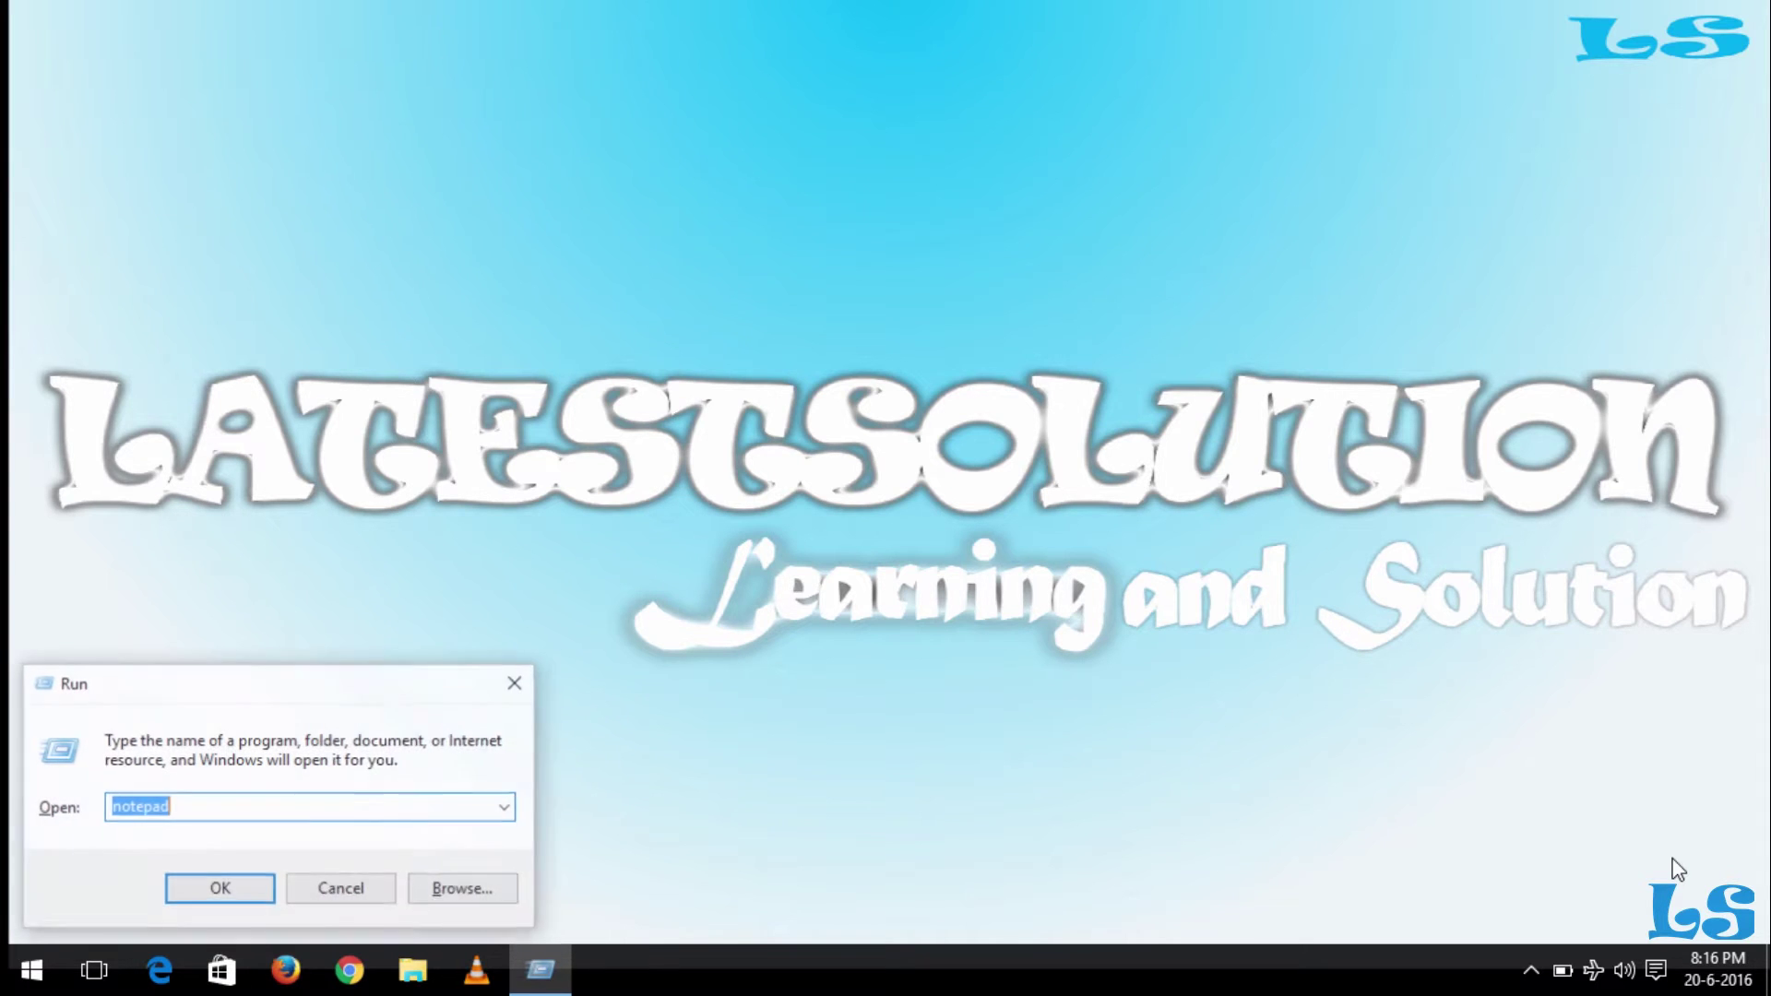
{"action": "type", "text": "notepad"}
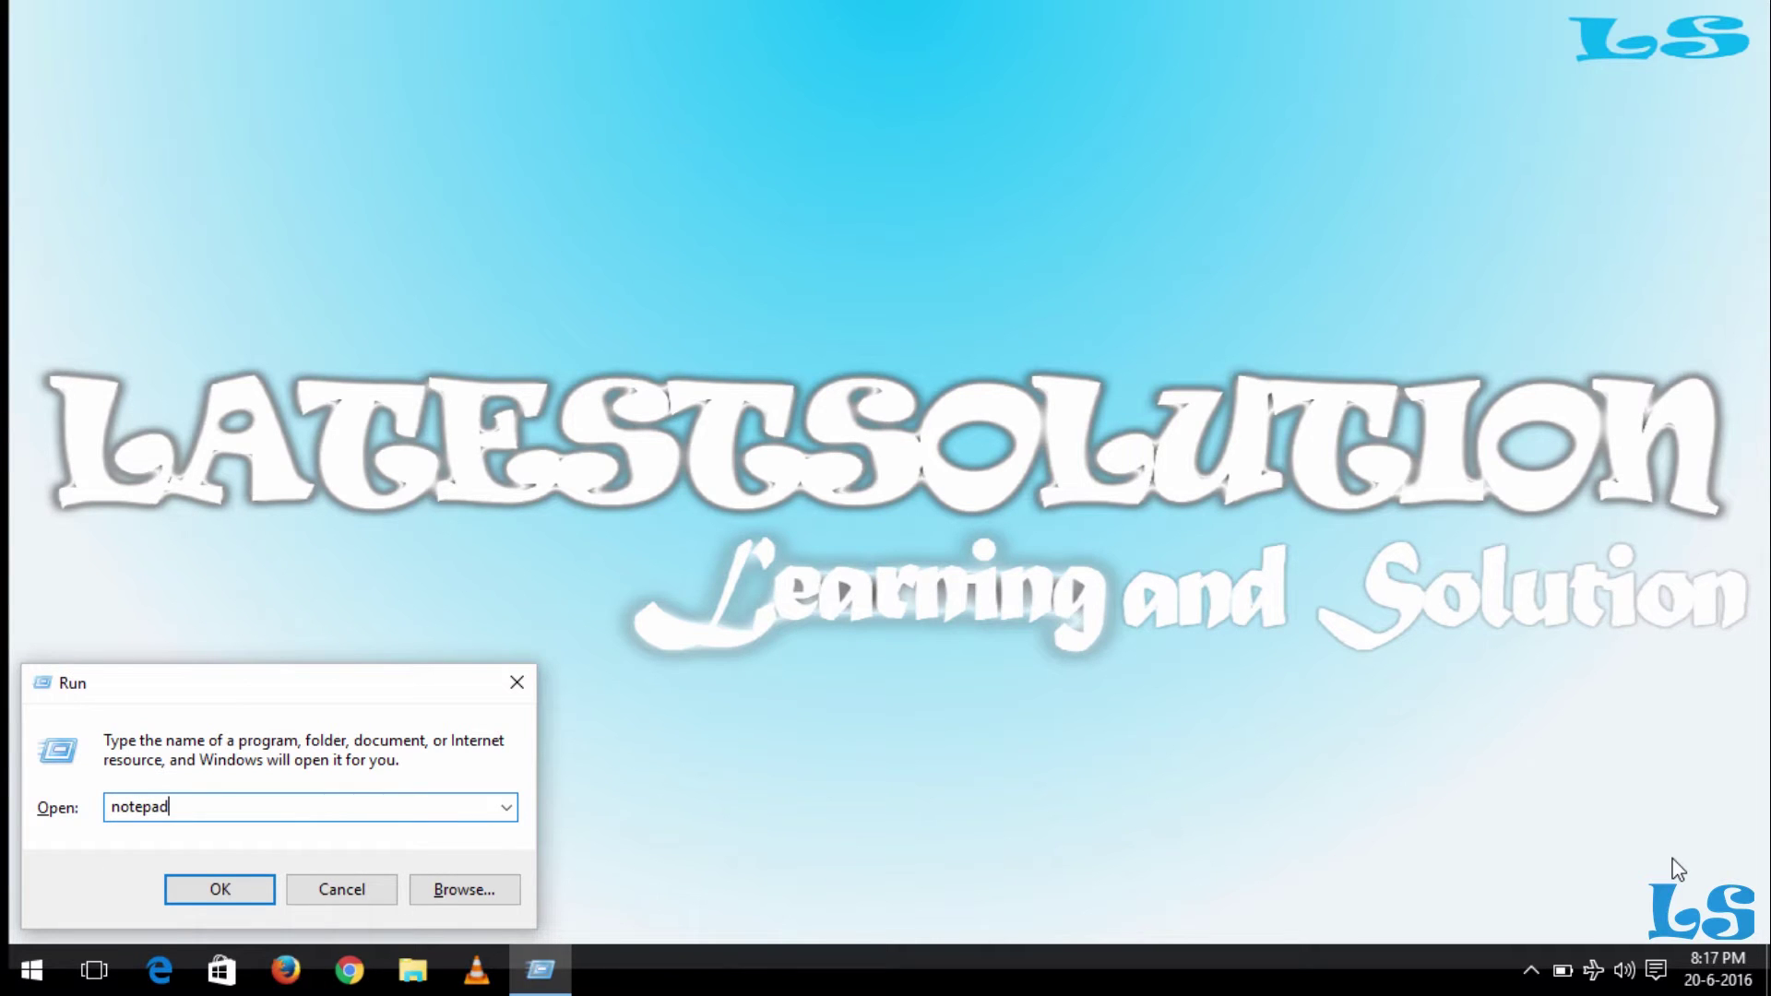
{"action": "key", "text": "Return"}
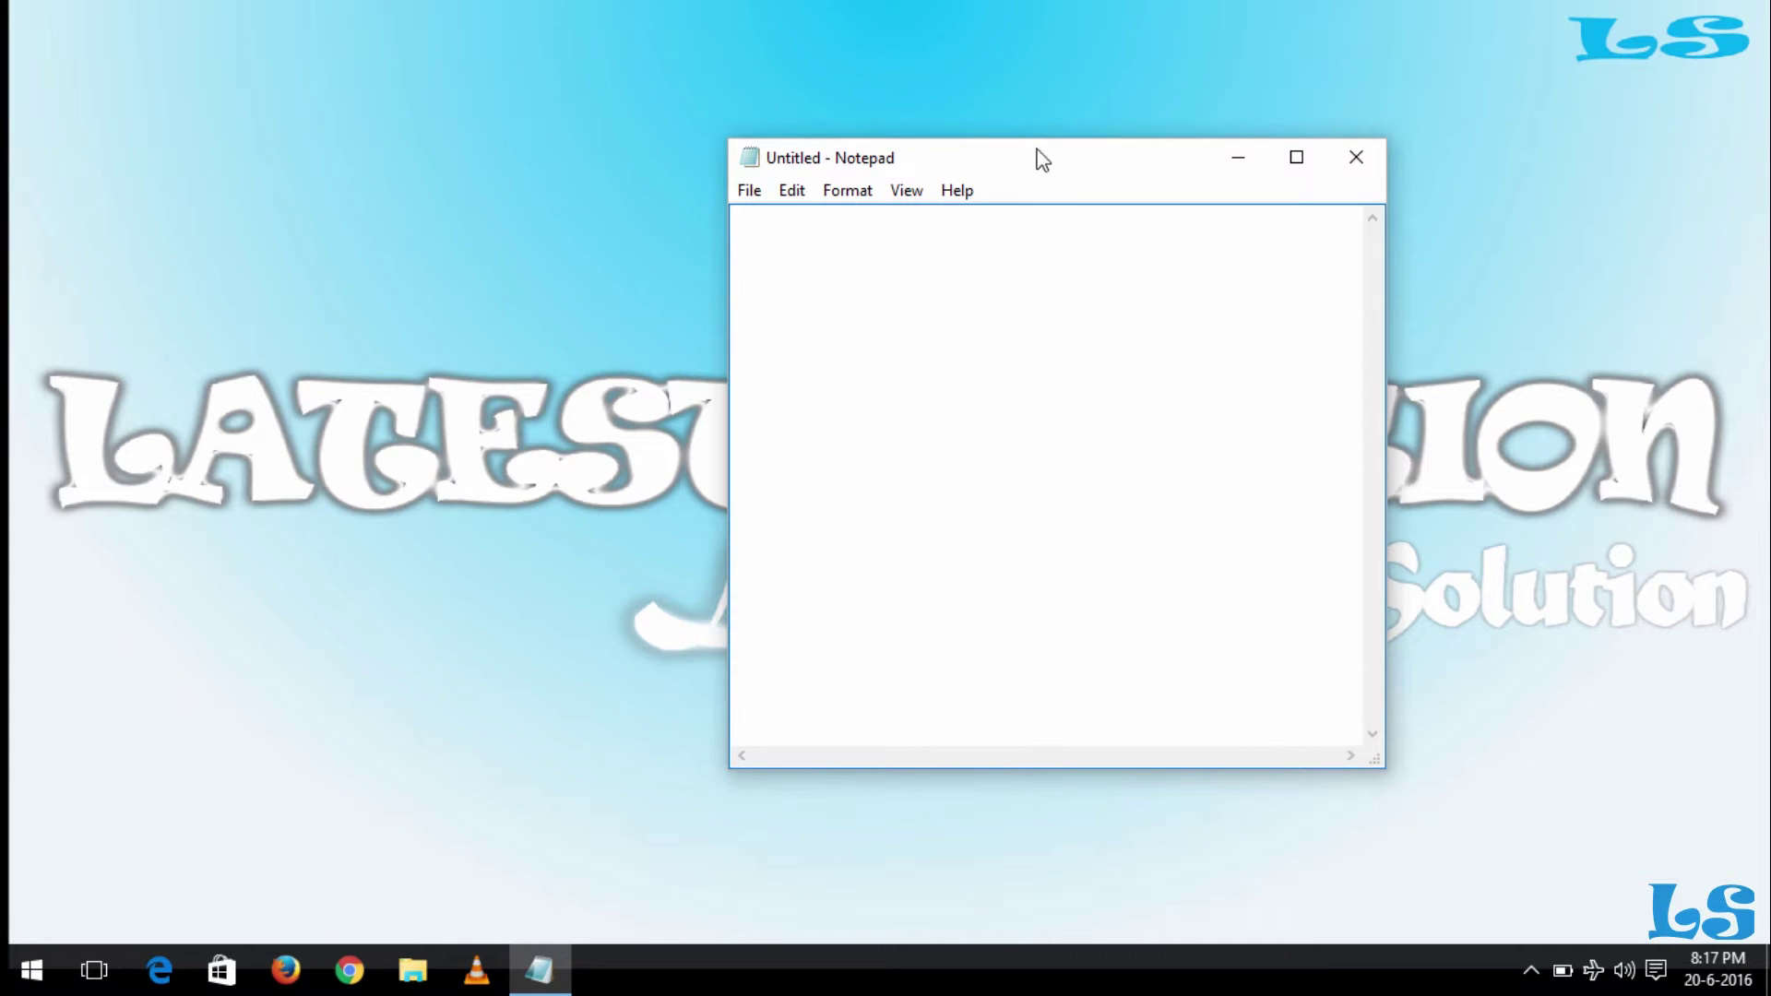
{"action": "left_click_drag", "start_coordinate": [1013, 171], "coordinate": [1391, 155]}
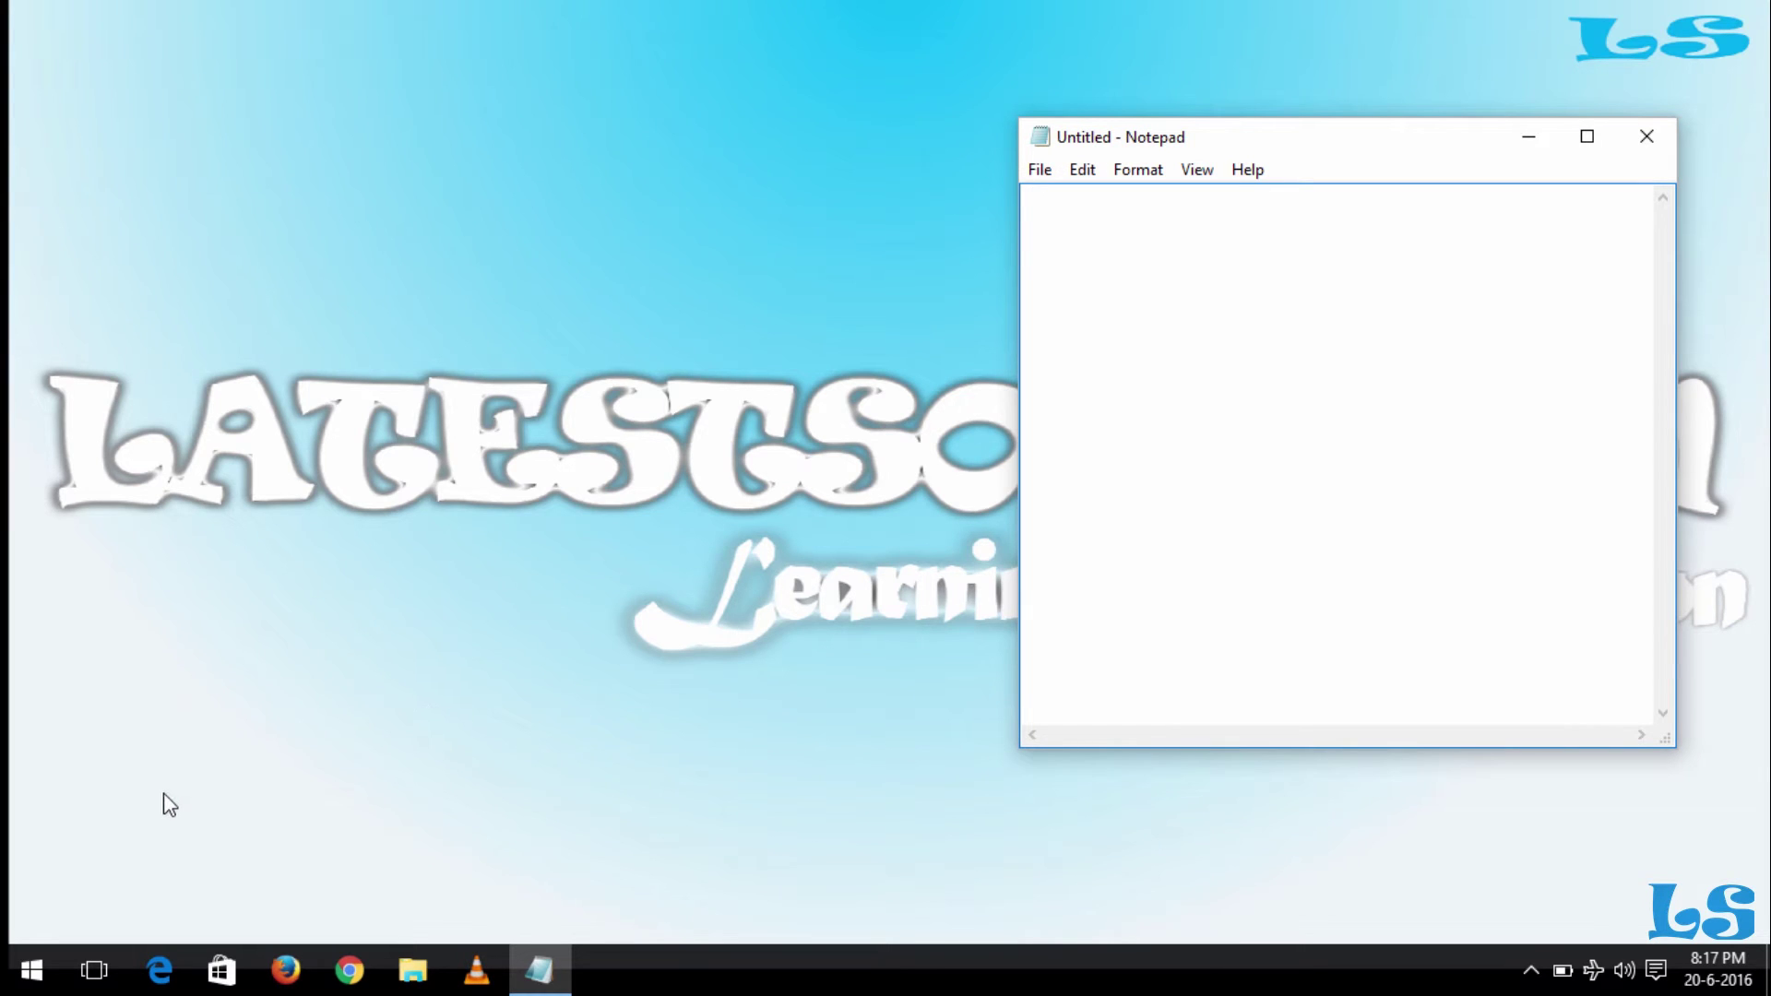
Step: Browse to Downloads > LatestSolution > Videos > 14-06 and play the AVI-repair video in VLC
{"action": "key", "text": "super+e"}
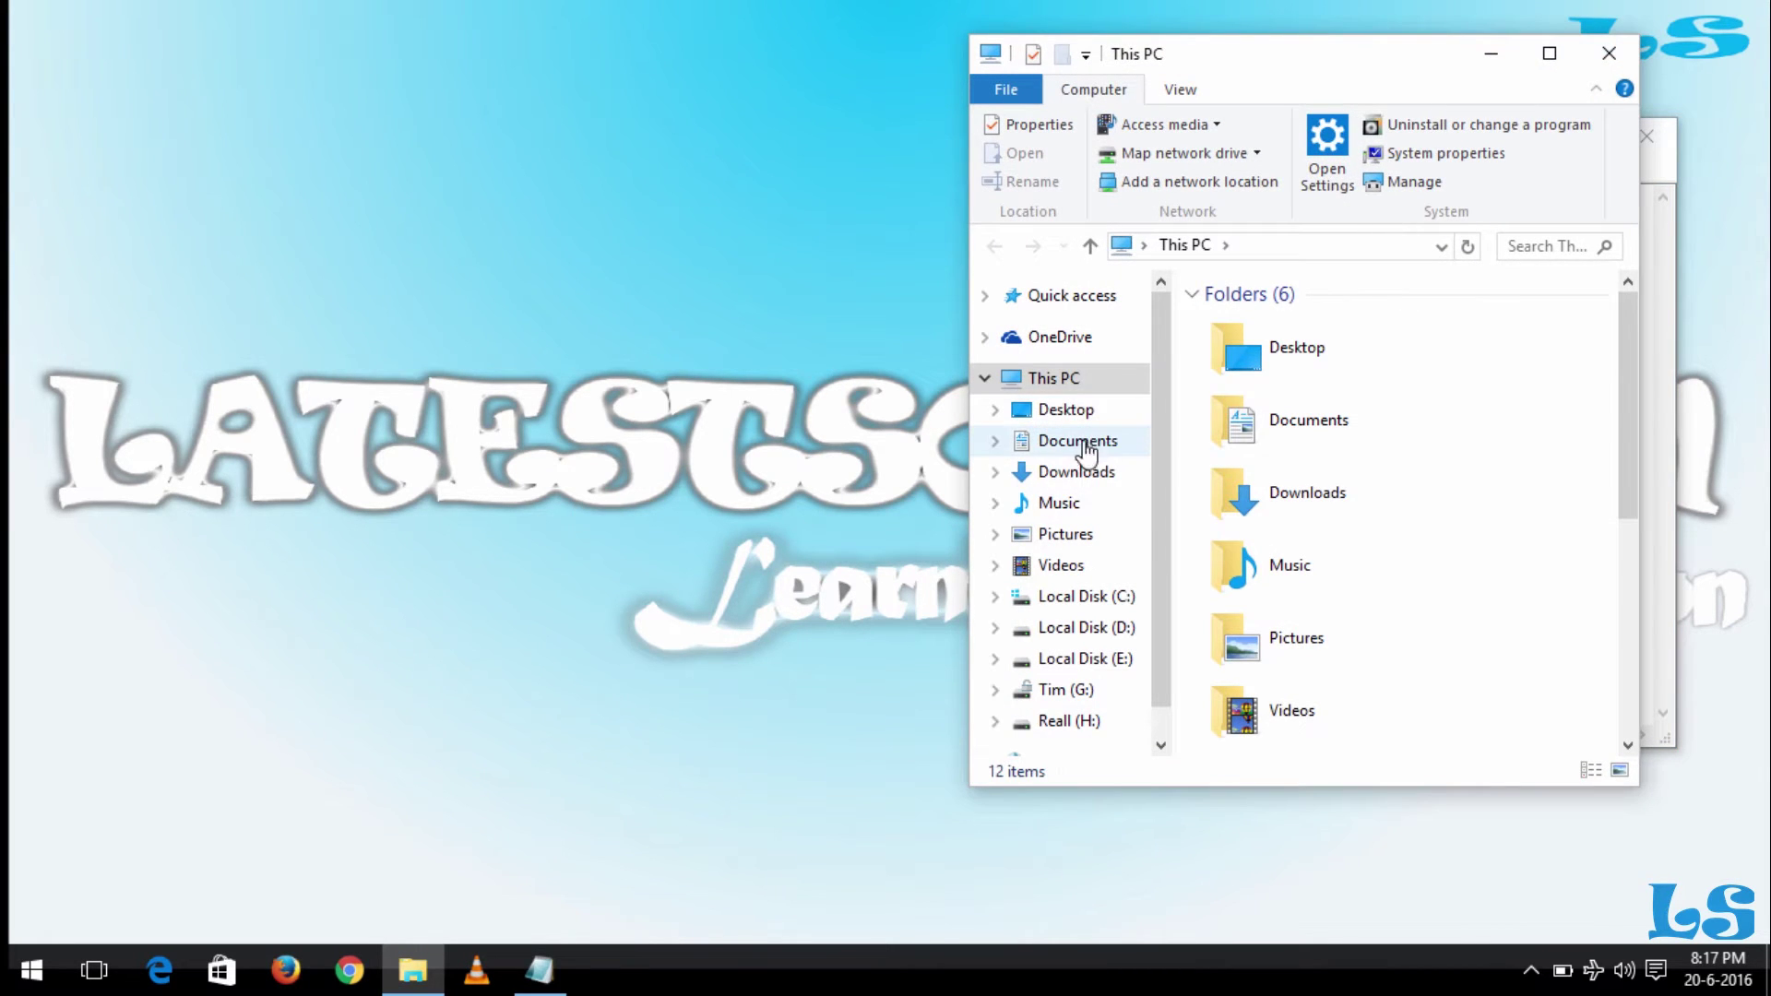
{"action": "left_click", "coordinate": [1076, 471]}
{"action": "left_click_drag", "start_coordinate": [1415, 57], "coordinate": [639, 143]}
{"action": "double_click", "coordinate": [503, 491]}
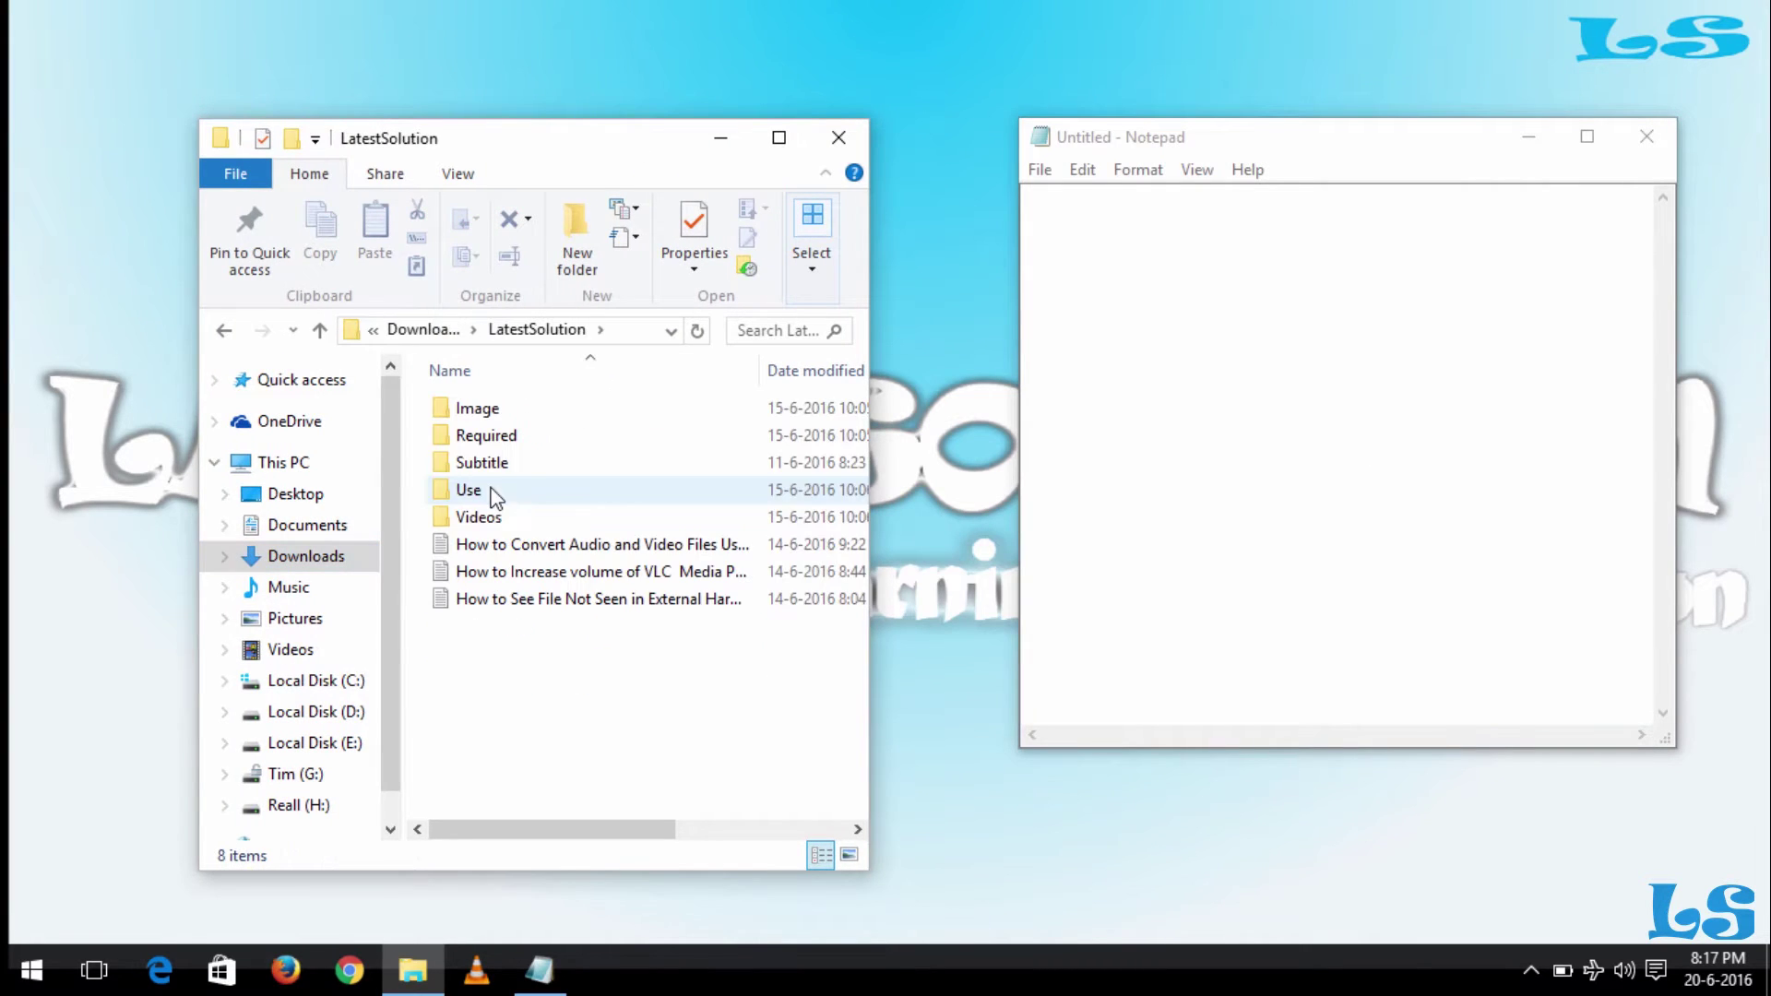
{"action": "double_click", "coordinate": [476, 515]}
{"action": "left_click", "coordinate": [470, 439]}
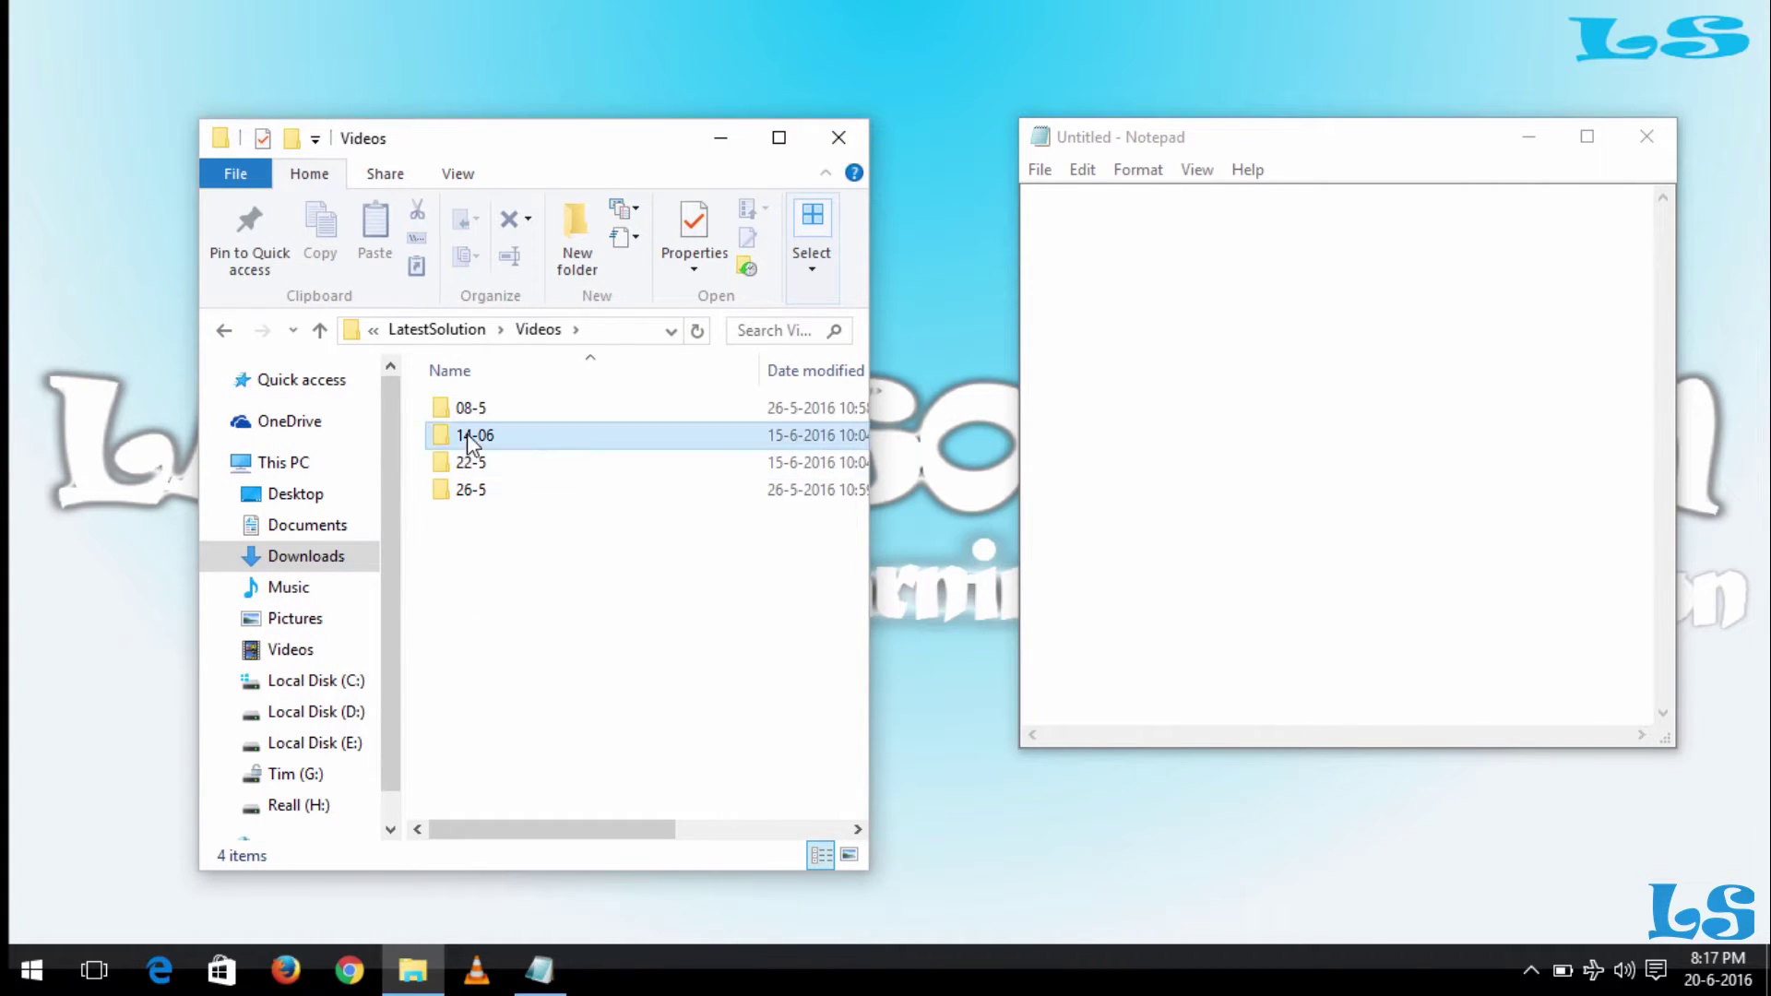
{"action": "double_click", "coordinate": [470, 439]}
{"action": "left_click", "coordinate": [500, 457]}
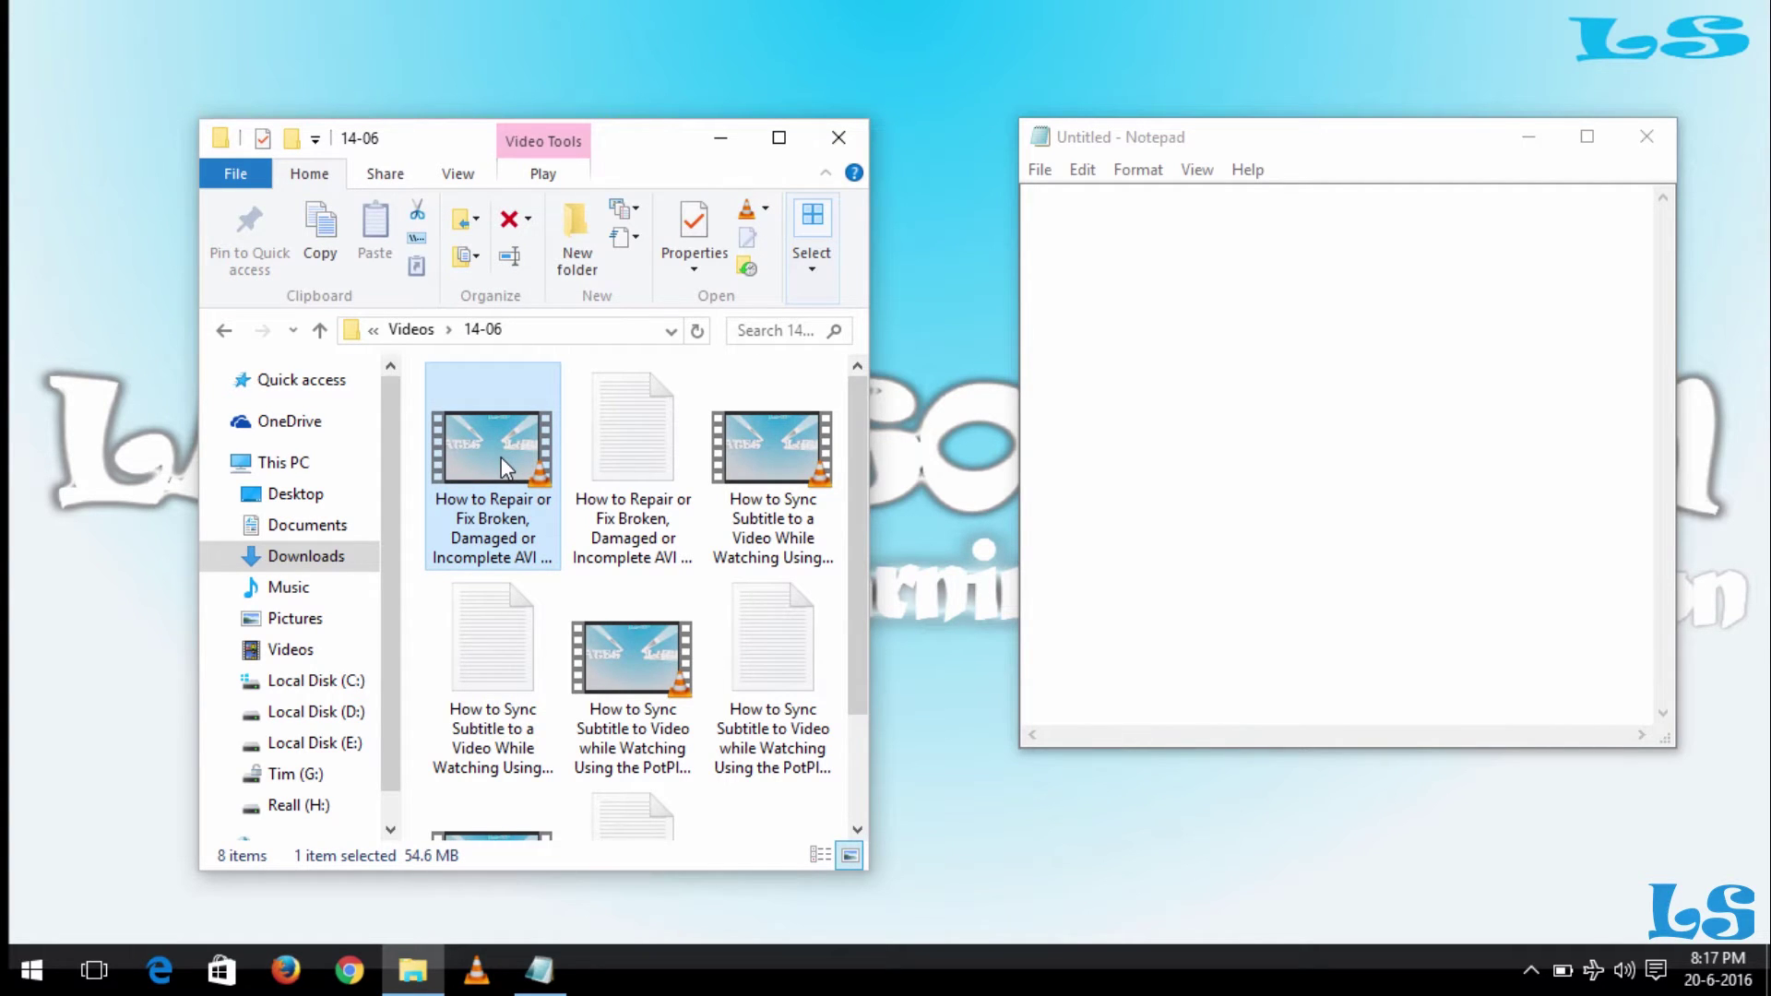
{"action": "double_click", "coordinate": [501, 457]}
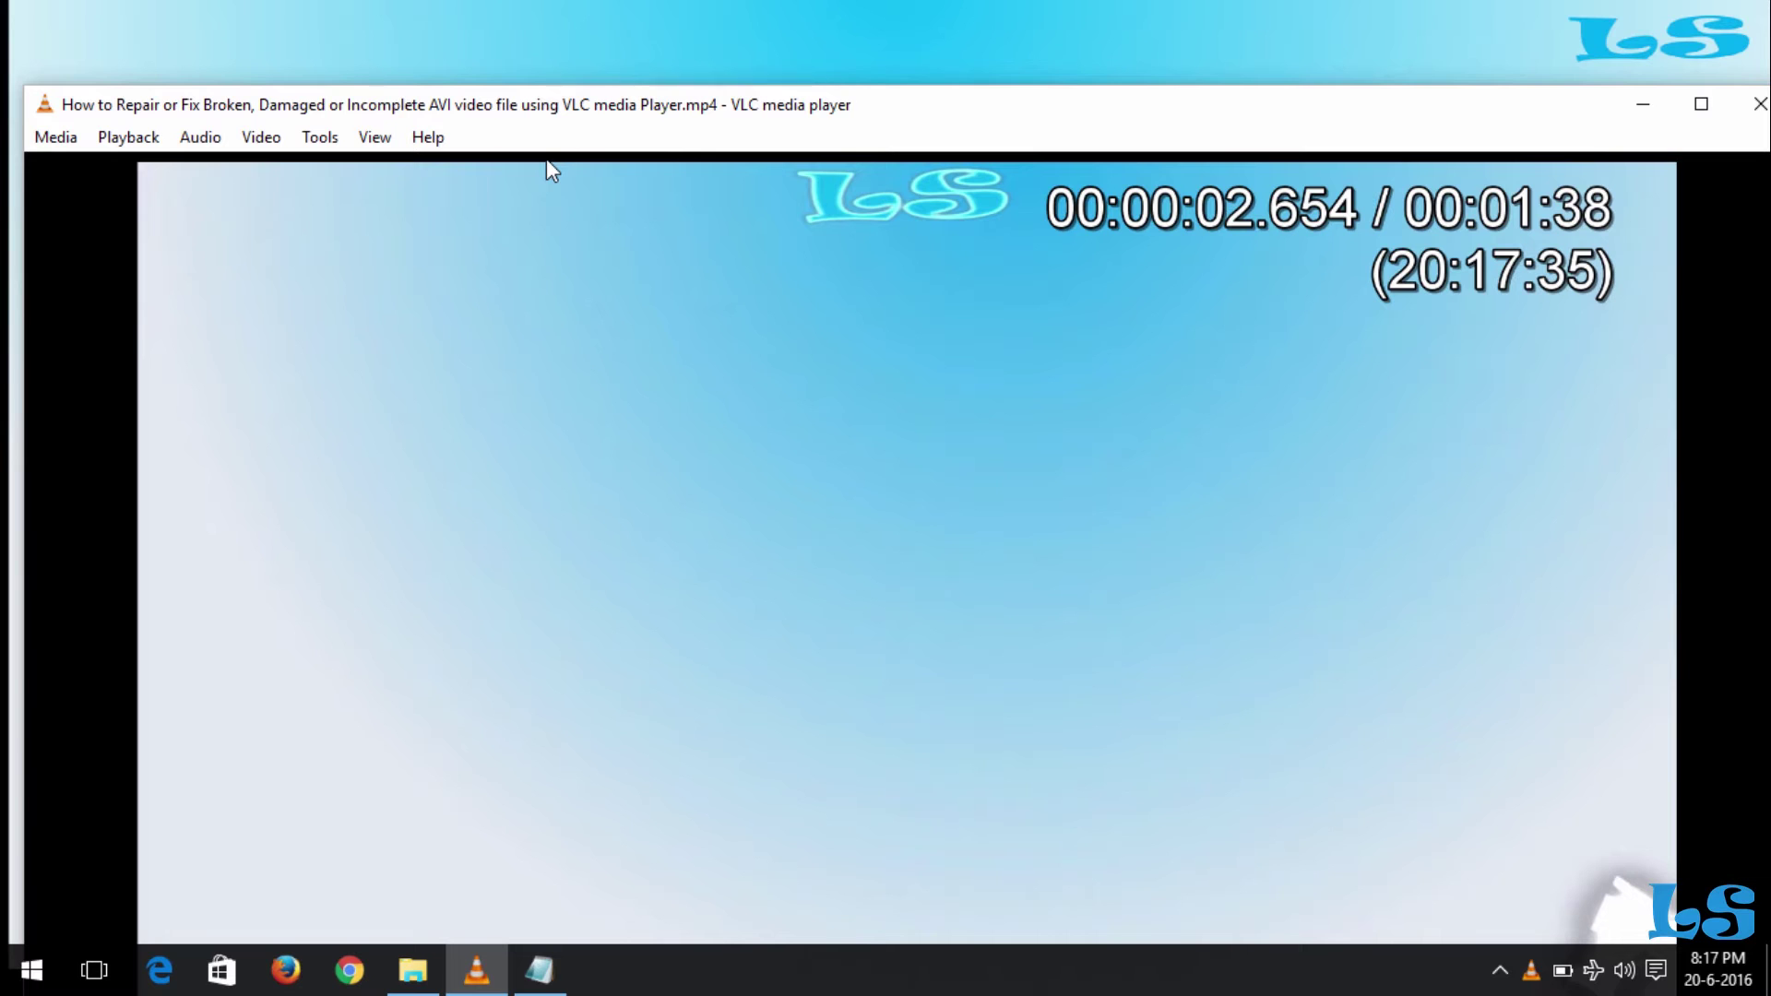
Step: Snap VLC to the right half and Notepad to the left half, then focus Notepad
{"action": "key", "text": "super+Right"}
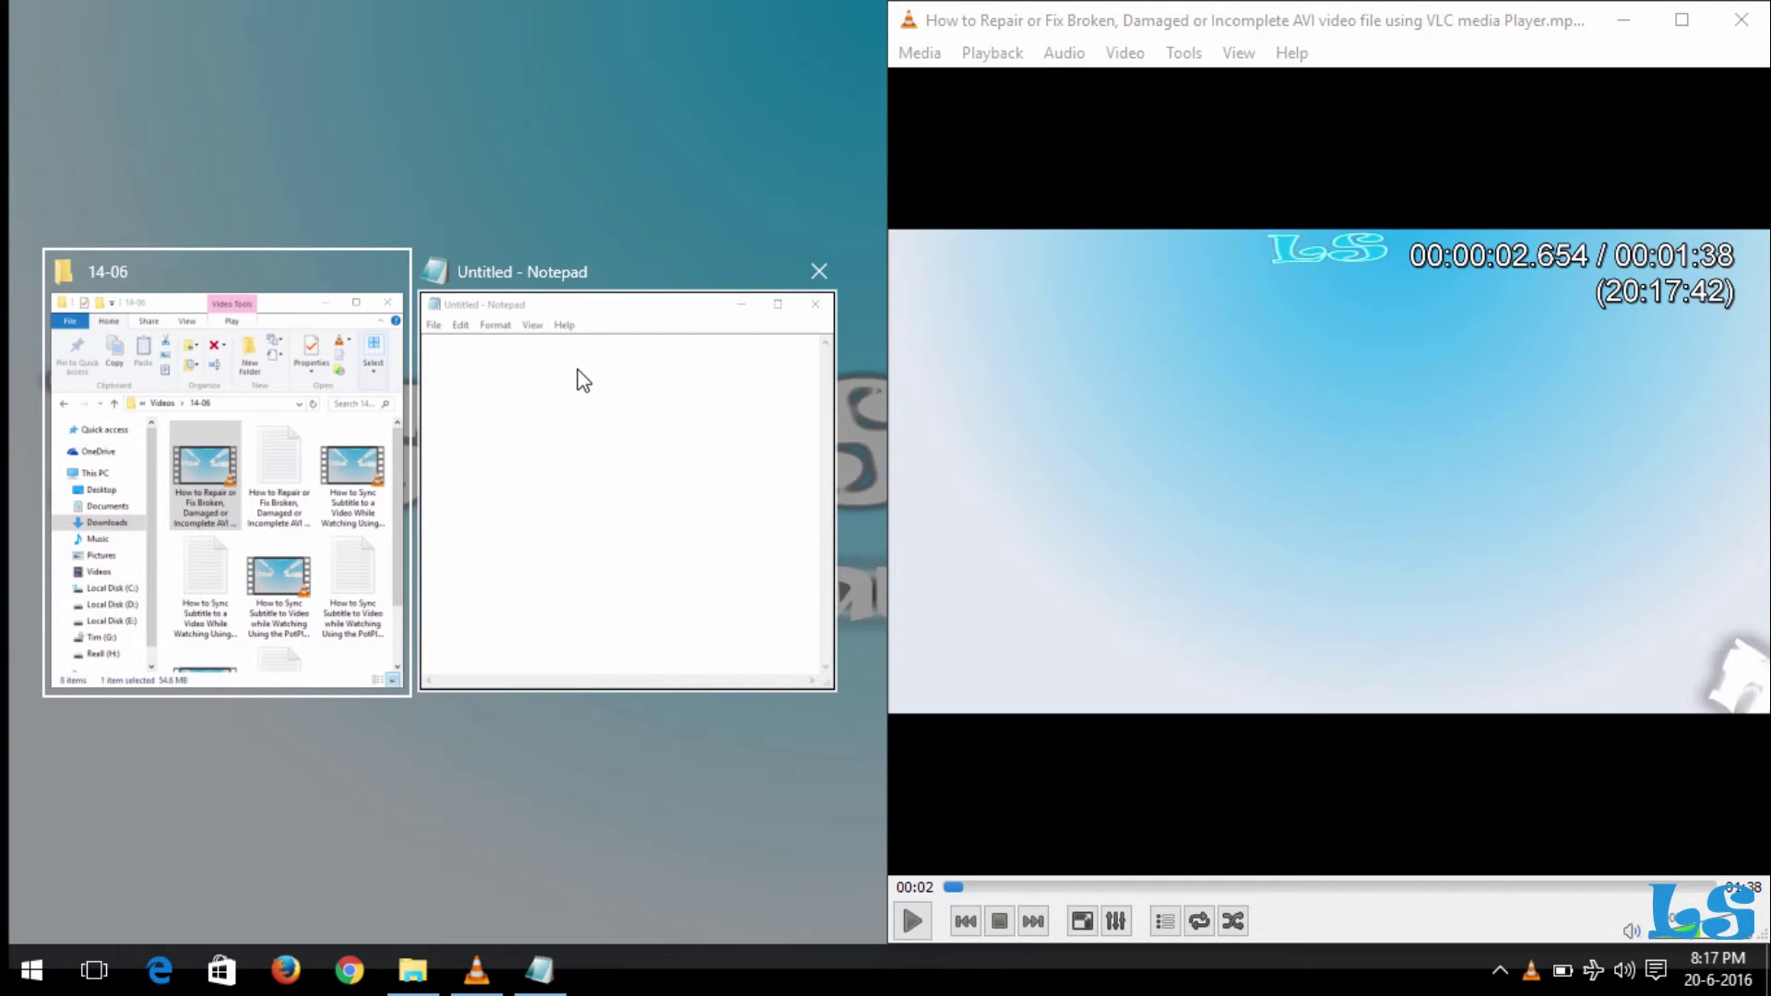
{"action": "left_click", "coordinate": [634, 529]}
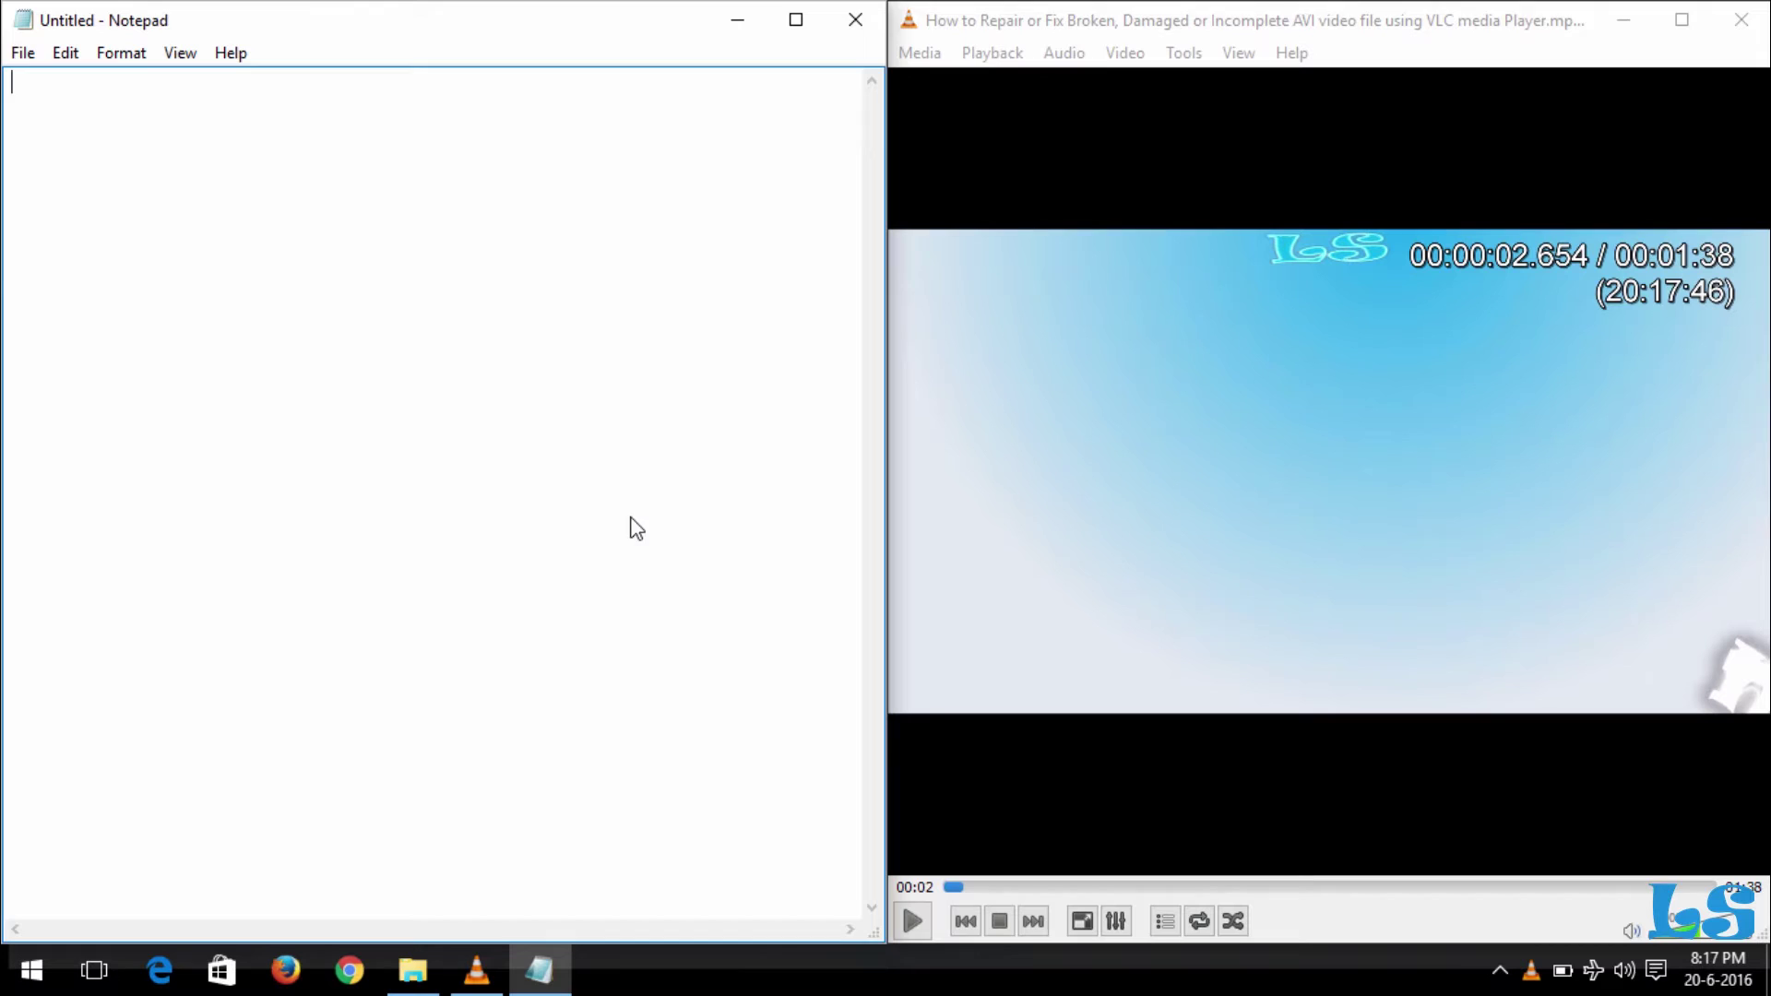
{"action": "left_click", "coordinate": [1278, 404]}
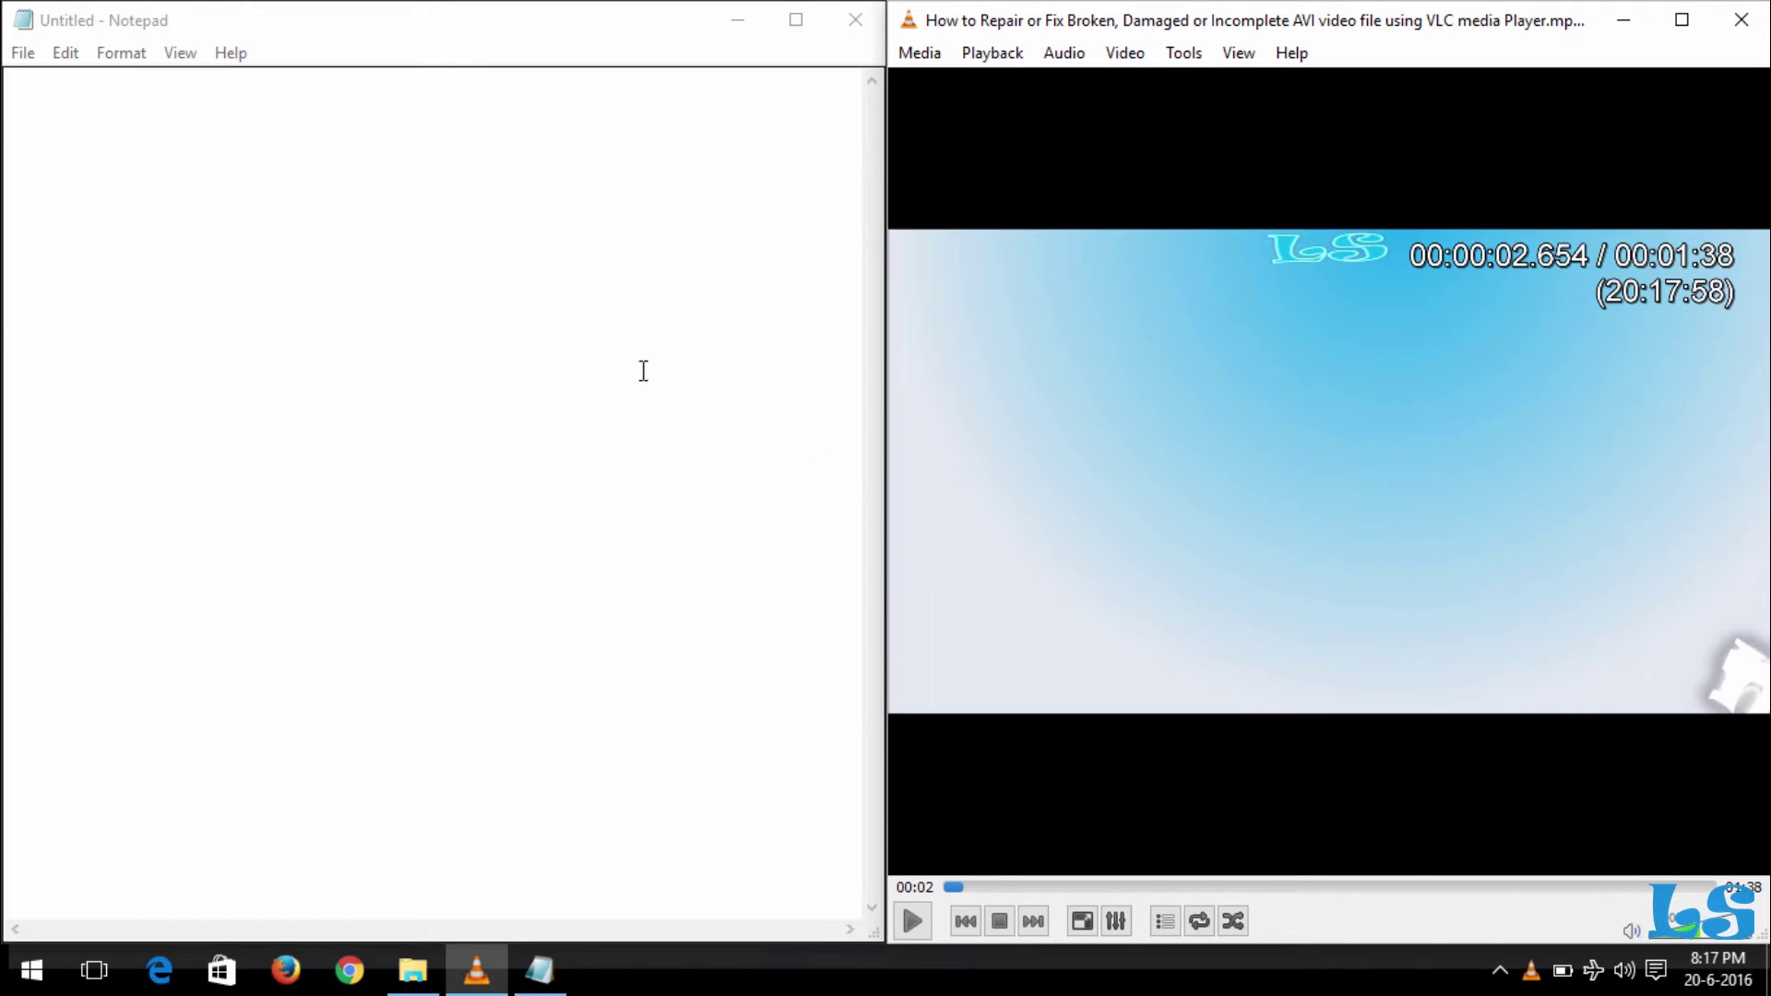
{"action": "left_click", "coordinate": [408, 40]}
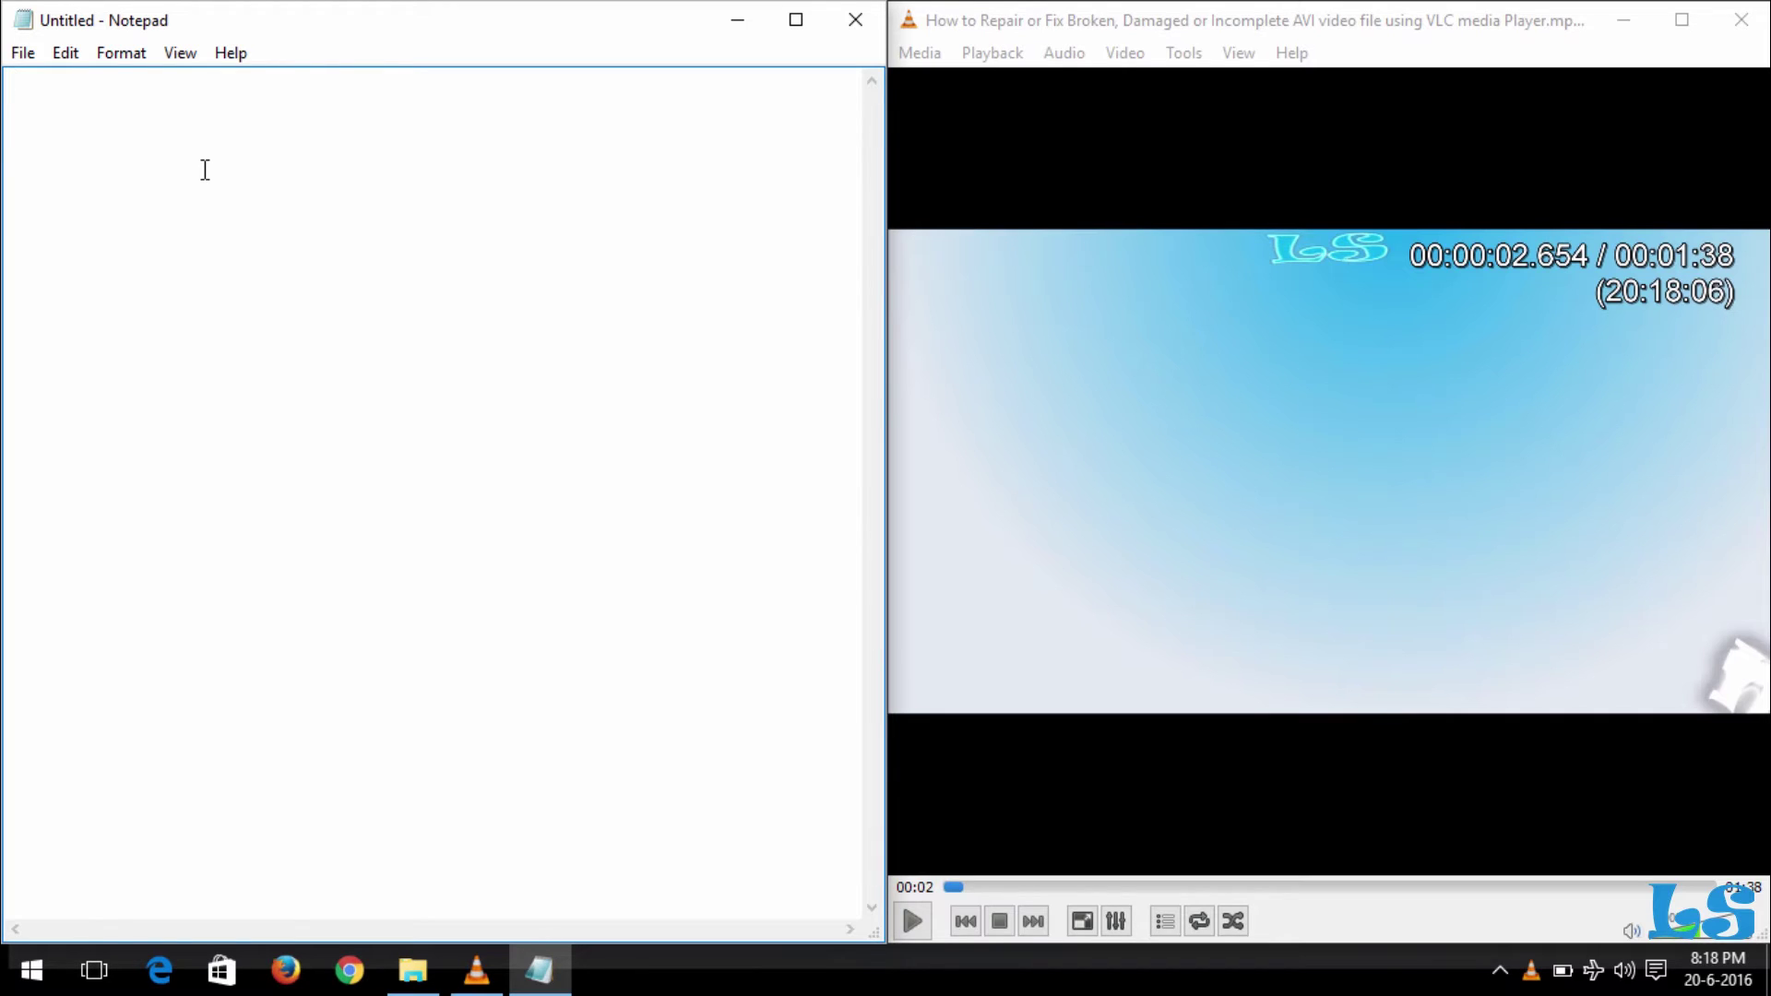
Step: Enter subtitle number 1 and pause the video at 00:00:18.594 for its end time
{"action": "type", "text": "1"}
{"action": "left_click", "coordinate": [999, 887]}
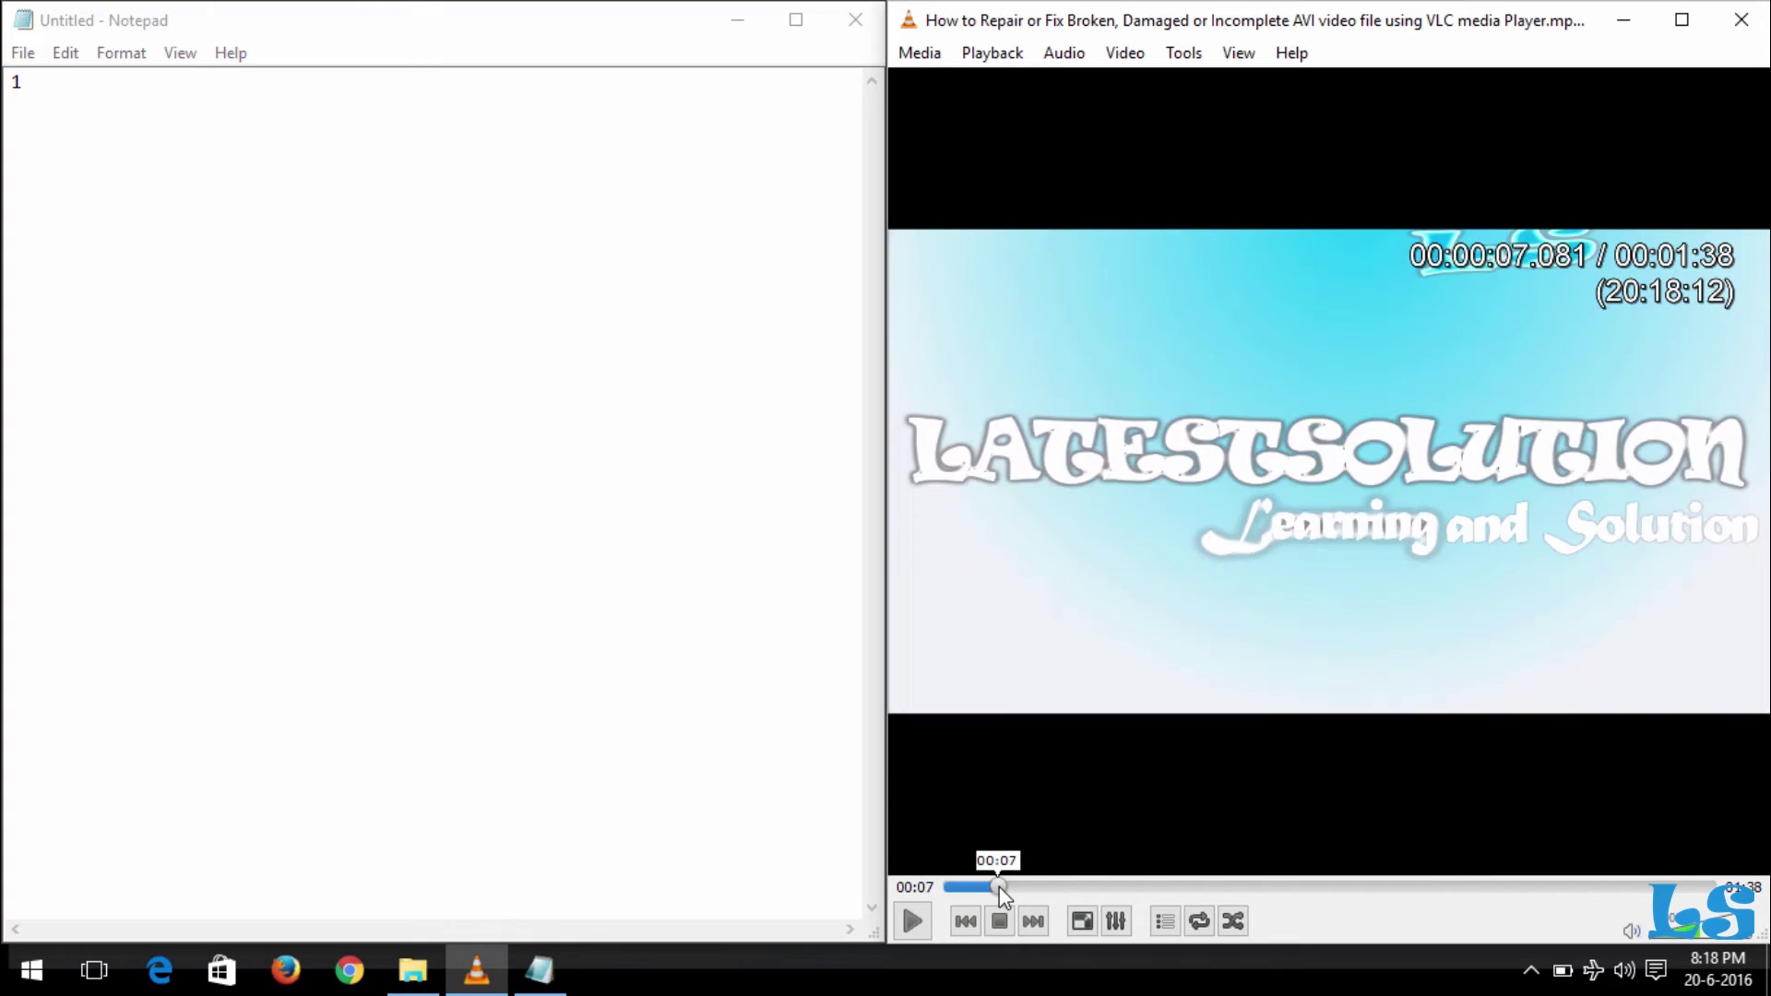
{"action": "left_click", "coordinate": [1055, 888]}
{"action": "left_click", "coordinate": [1100, 888]}
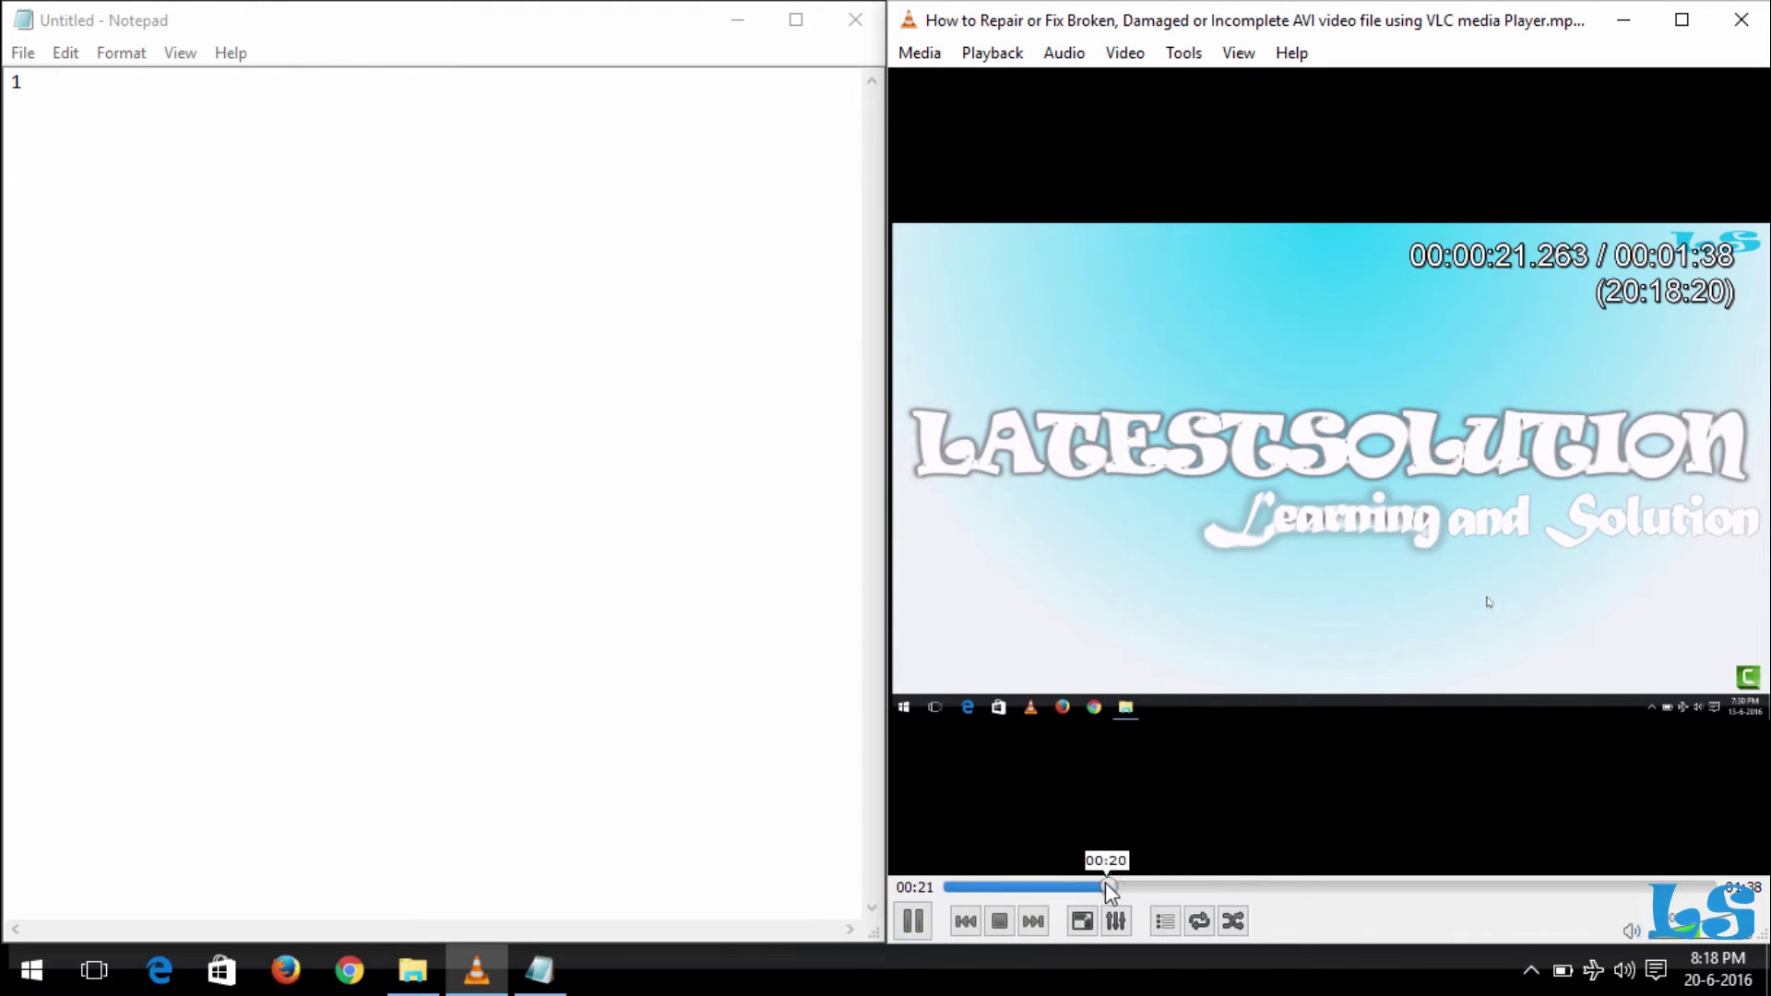
{"action": "left_click", "coordinate": [1064, 887]}
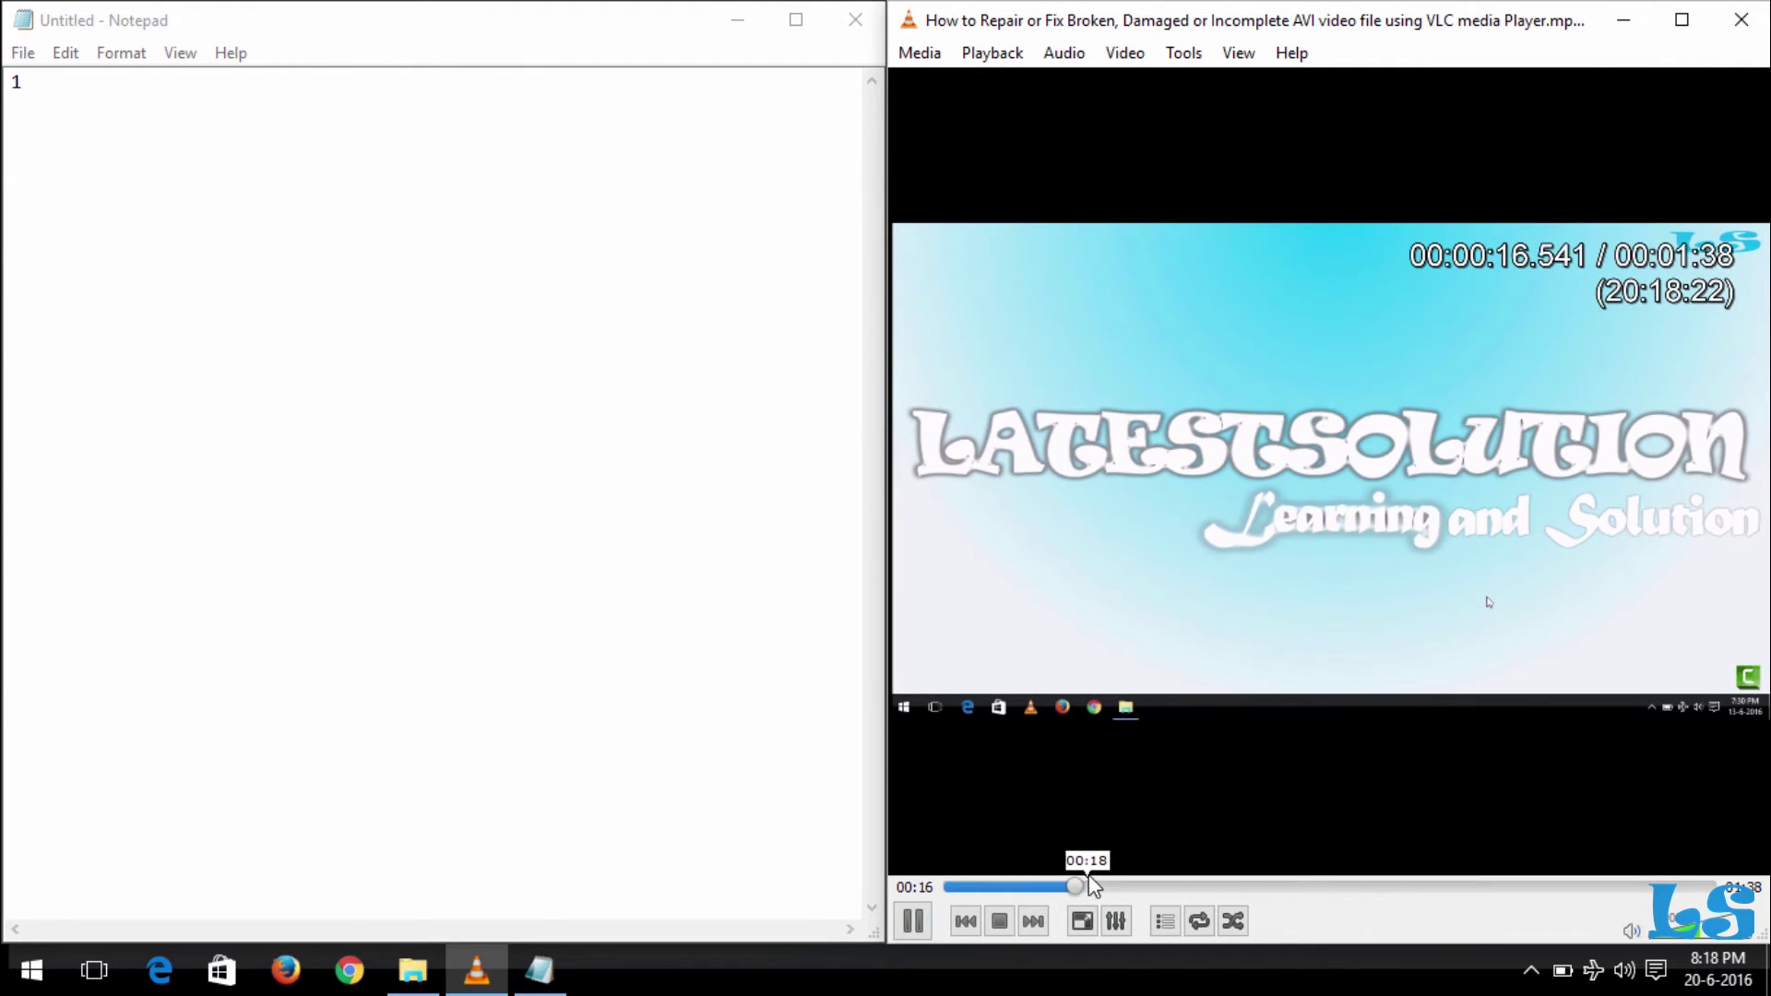
{"action": "left_click", "coordinate": [912, 921]}
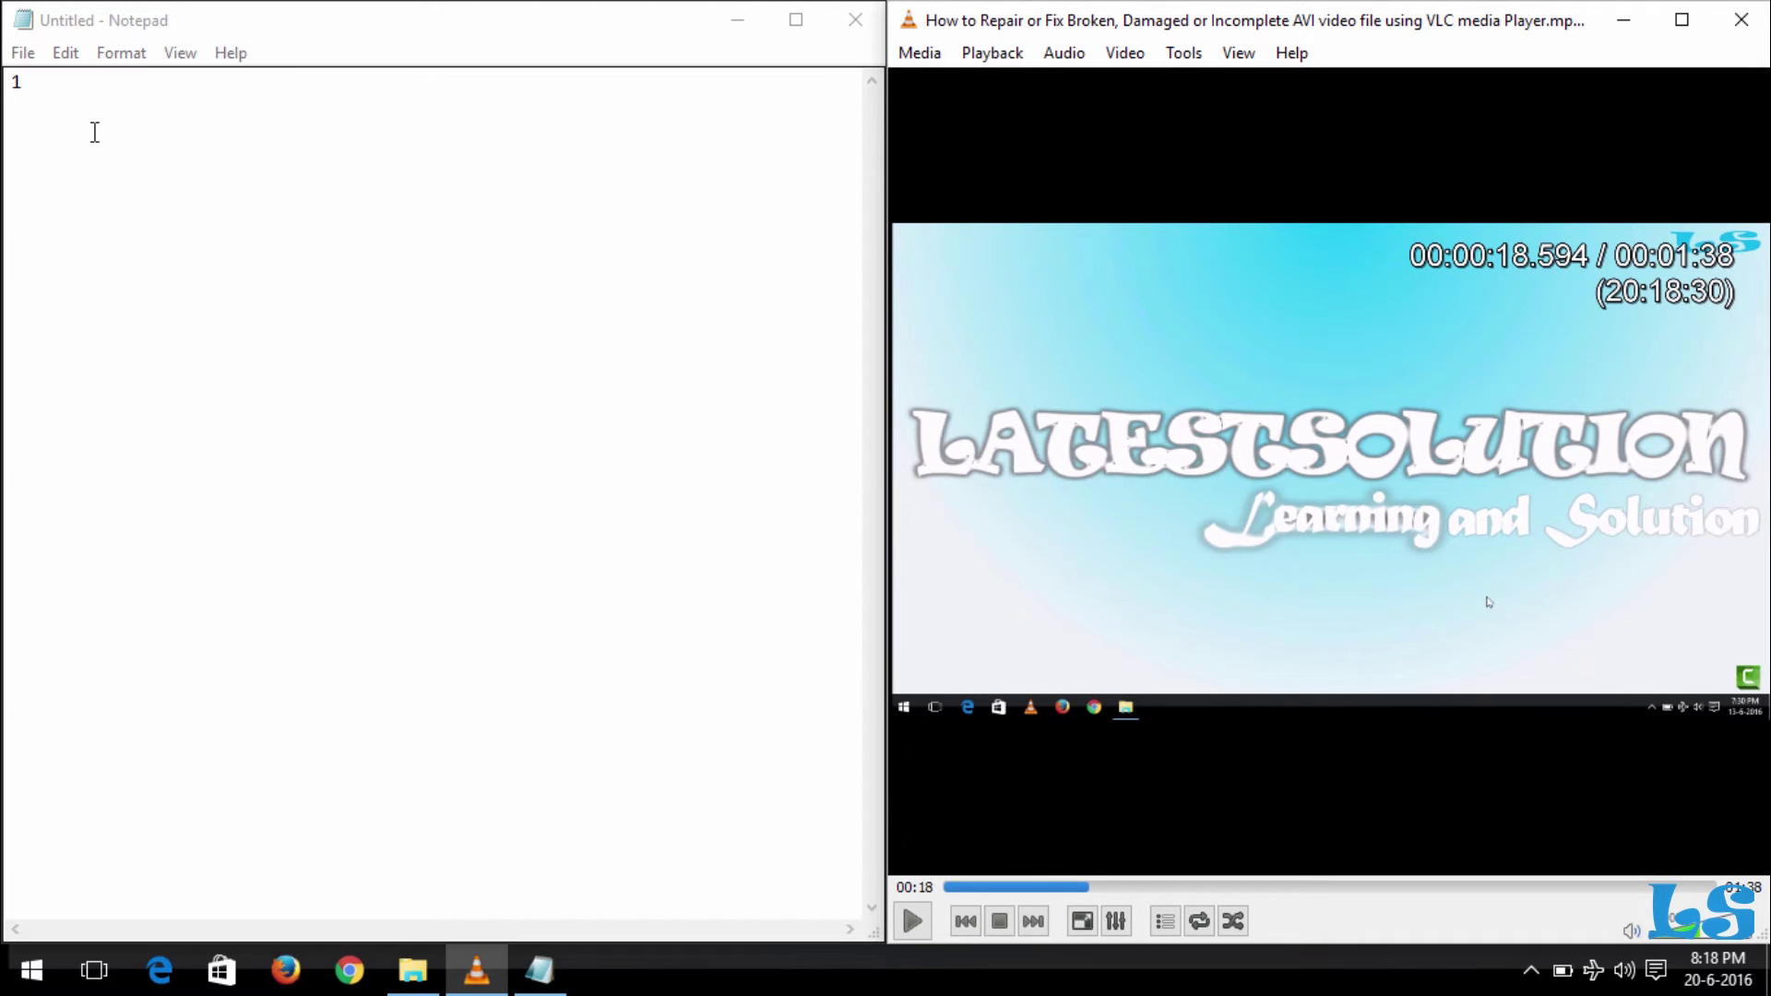
{"action": "left_click", "coordinate": [33, 81]}
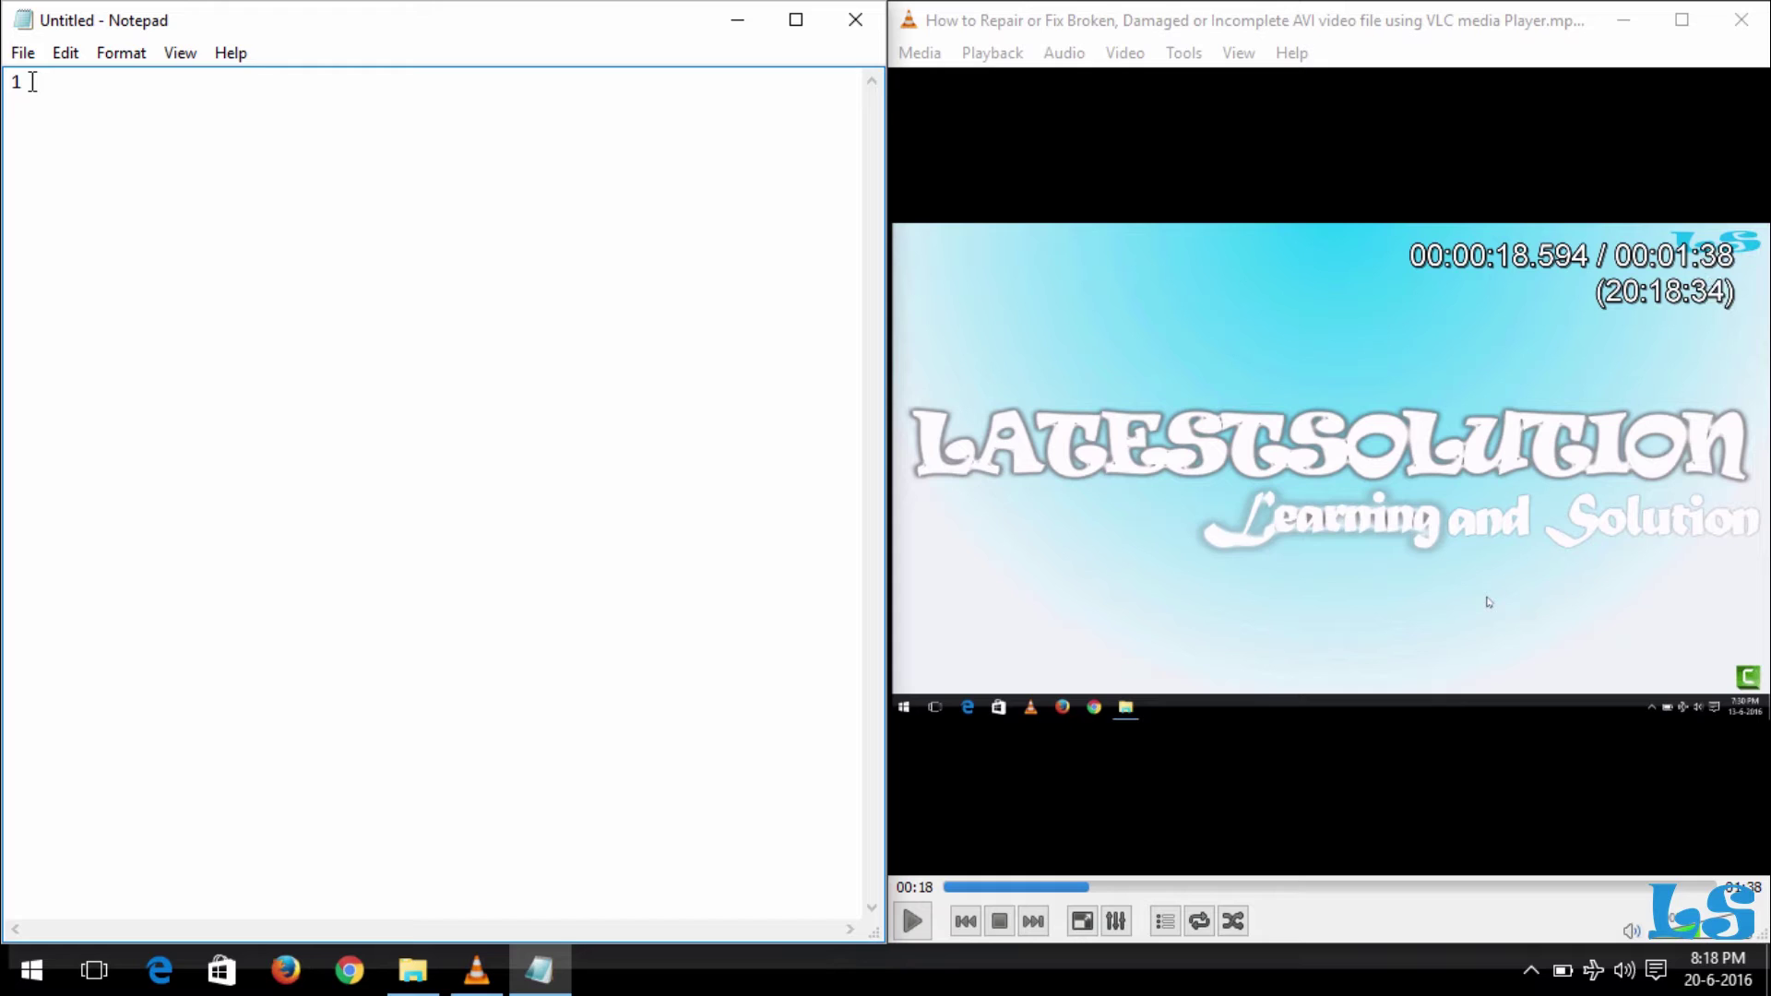
Step: Type entry 1's timing 00:00:00,294 --> 00:00:18,594 and caption 'Good day and Welcome to Latestsolution'
{"action": "type", "text": "00:00:00,"}
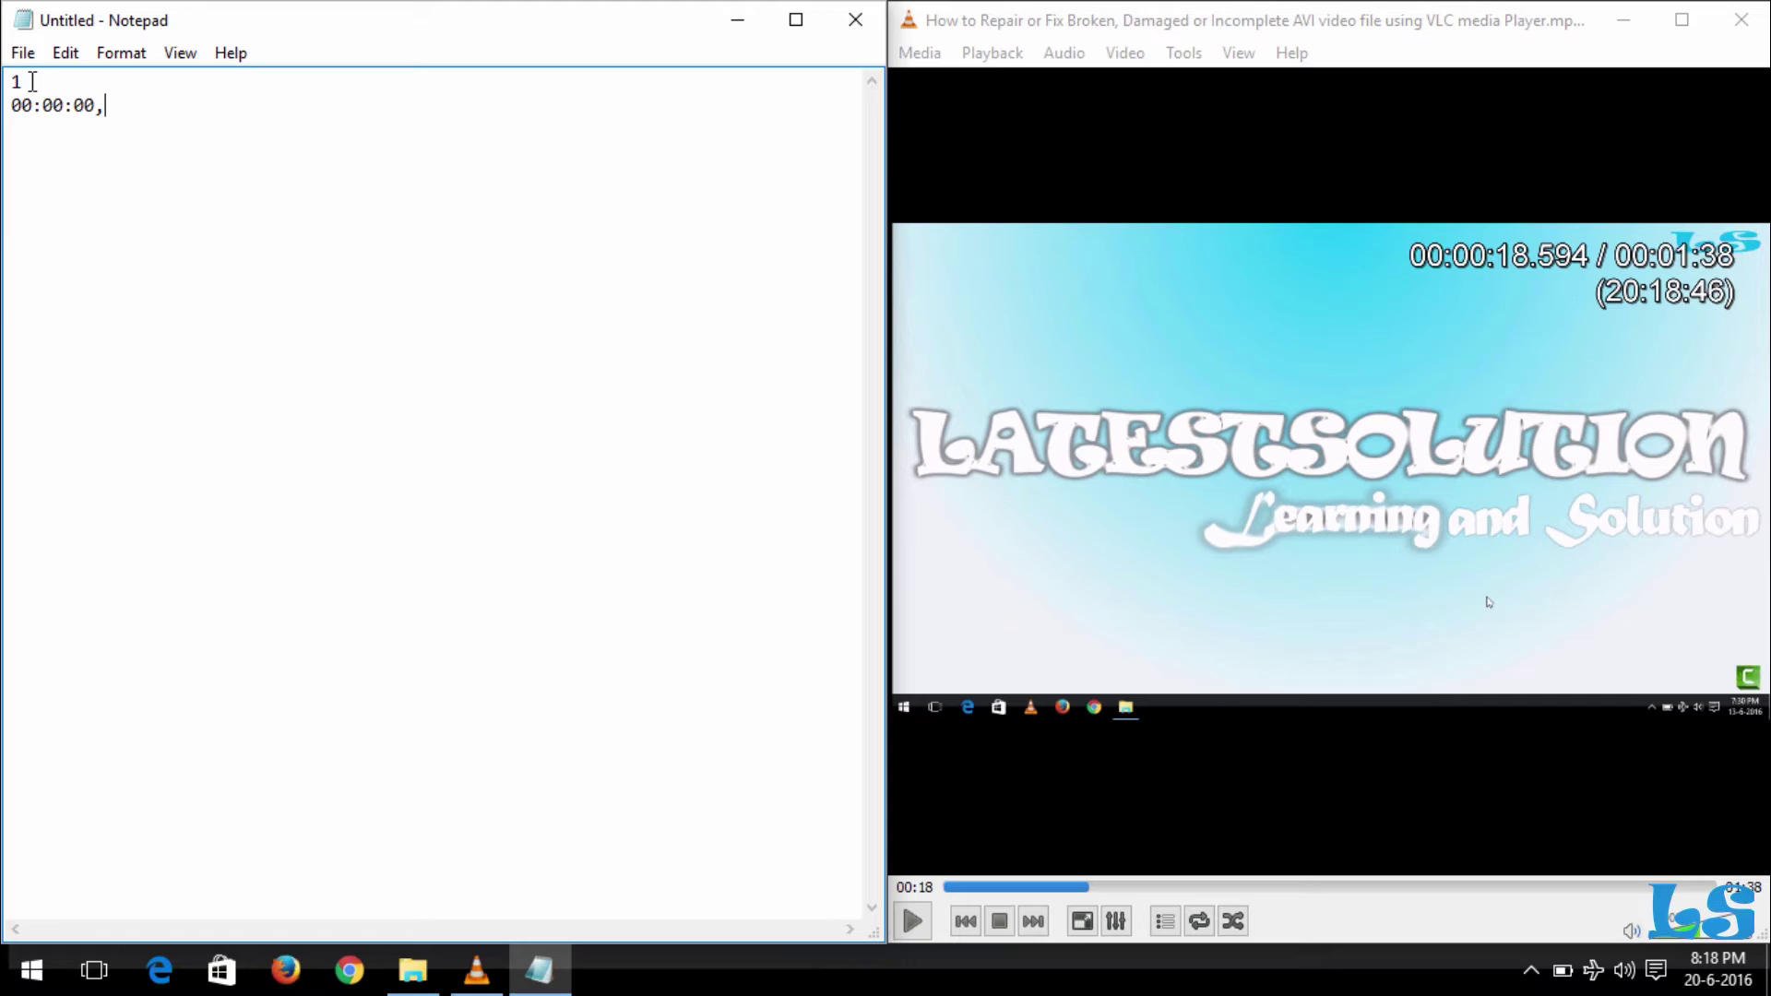
{"action": "type", "text": "294 --> 00"}
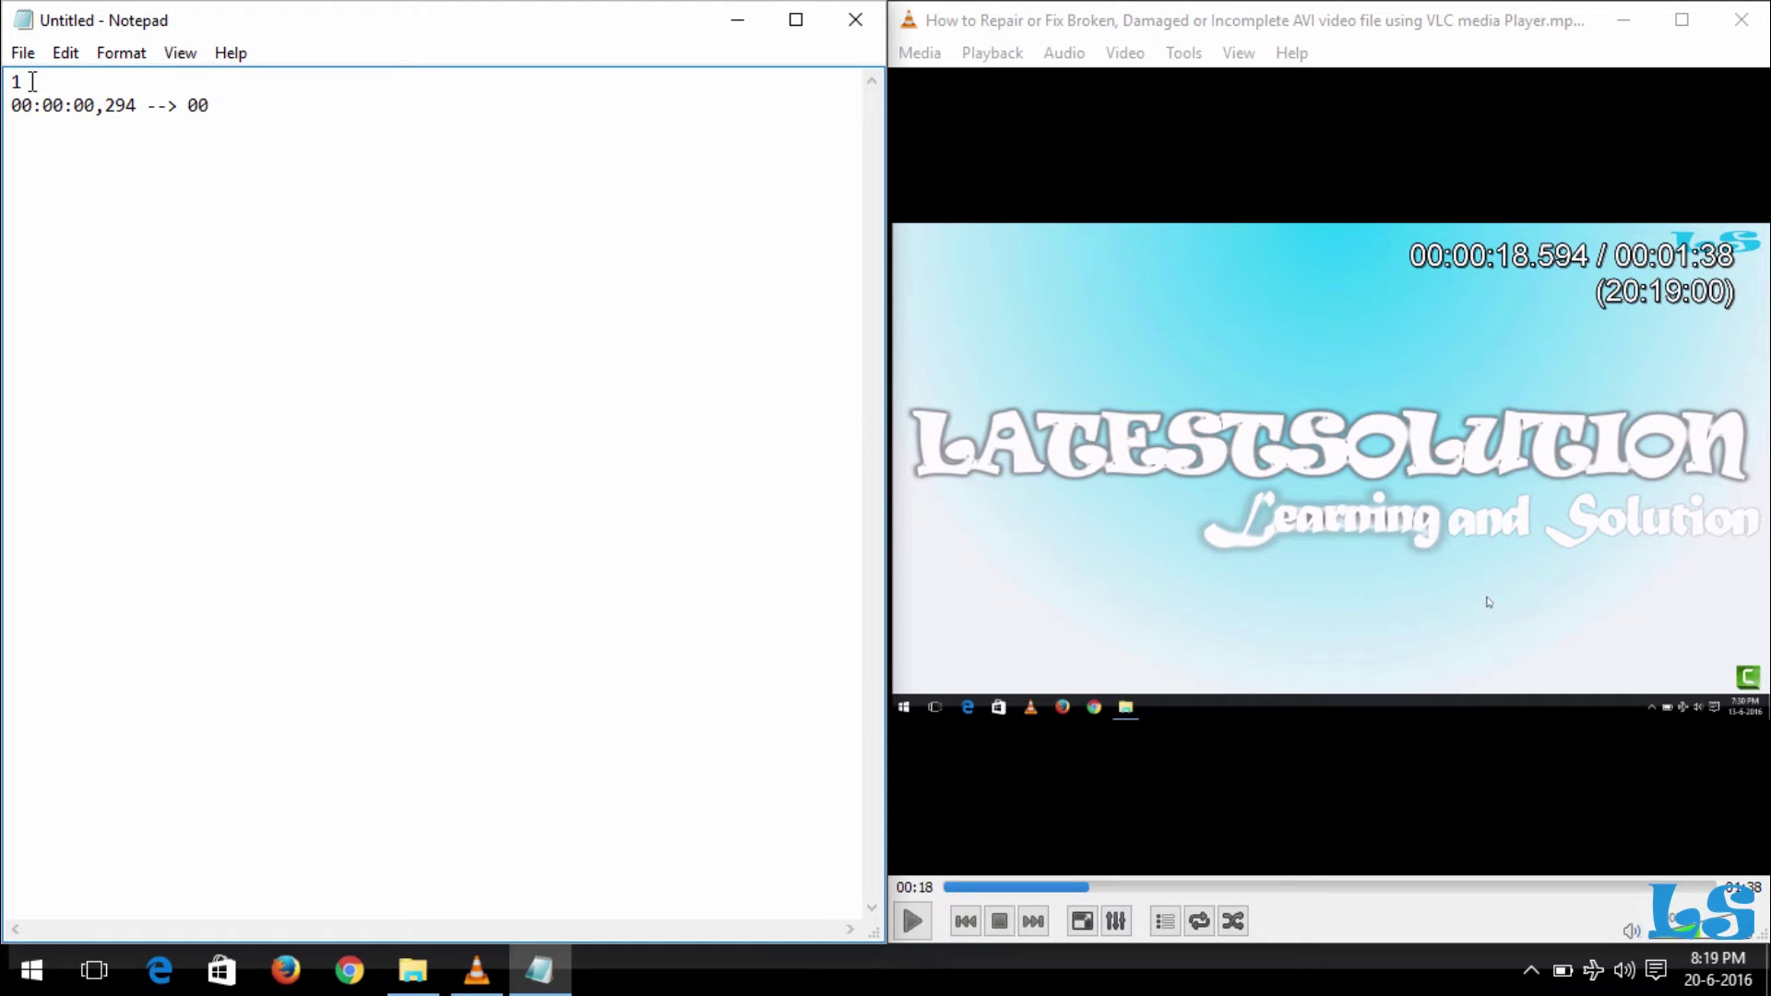
{"action": "type", "text": ":00:18,594 "}
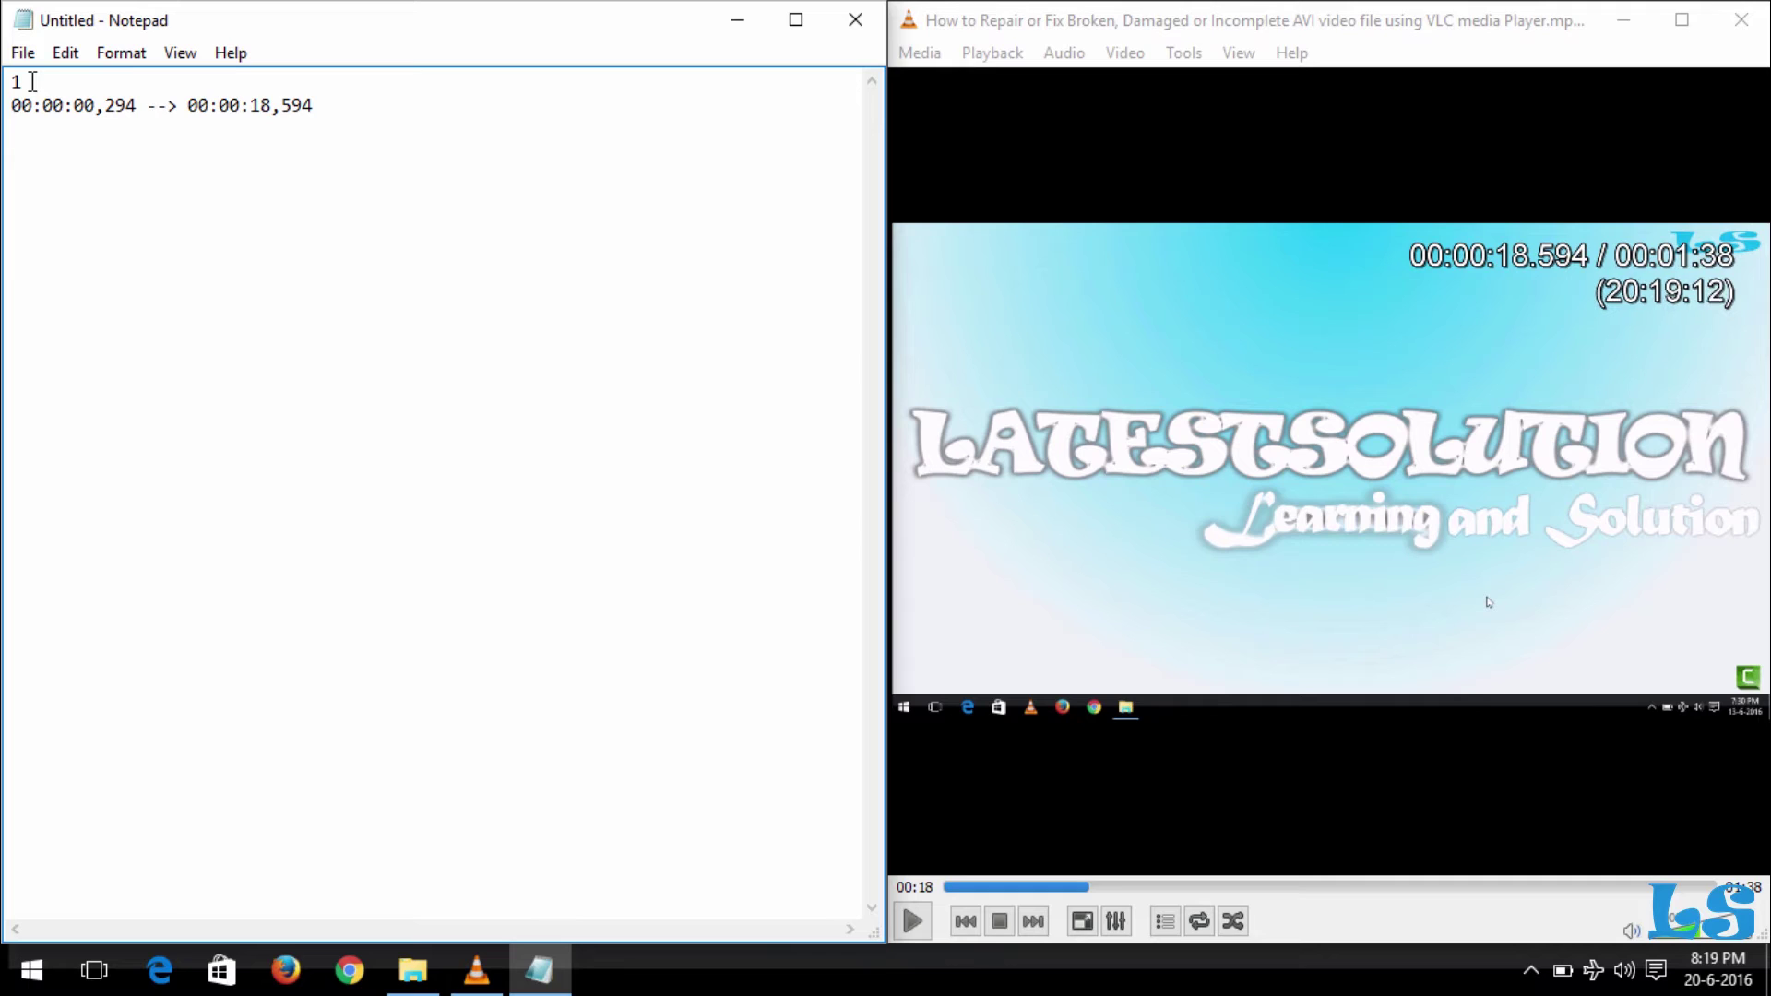
{"action": "type", "text": "Good day and Welcome "}
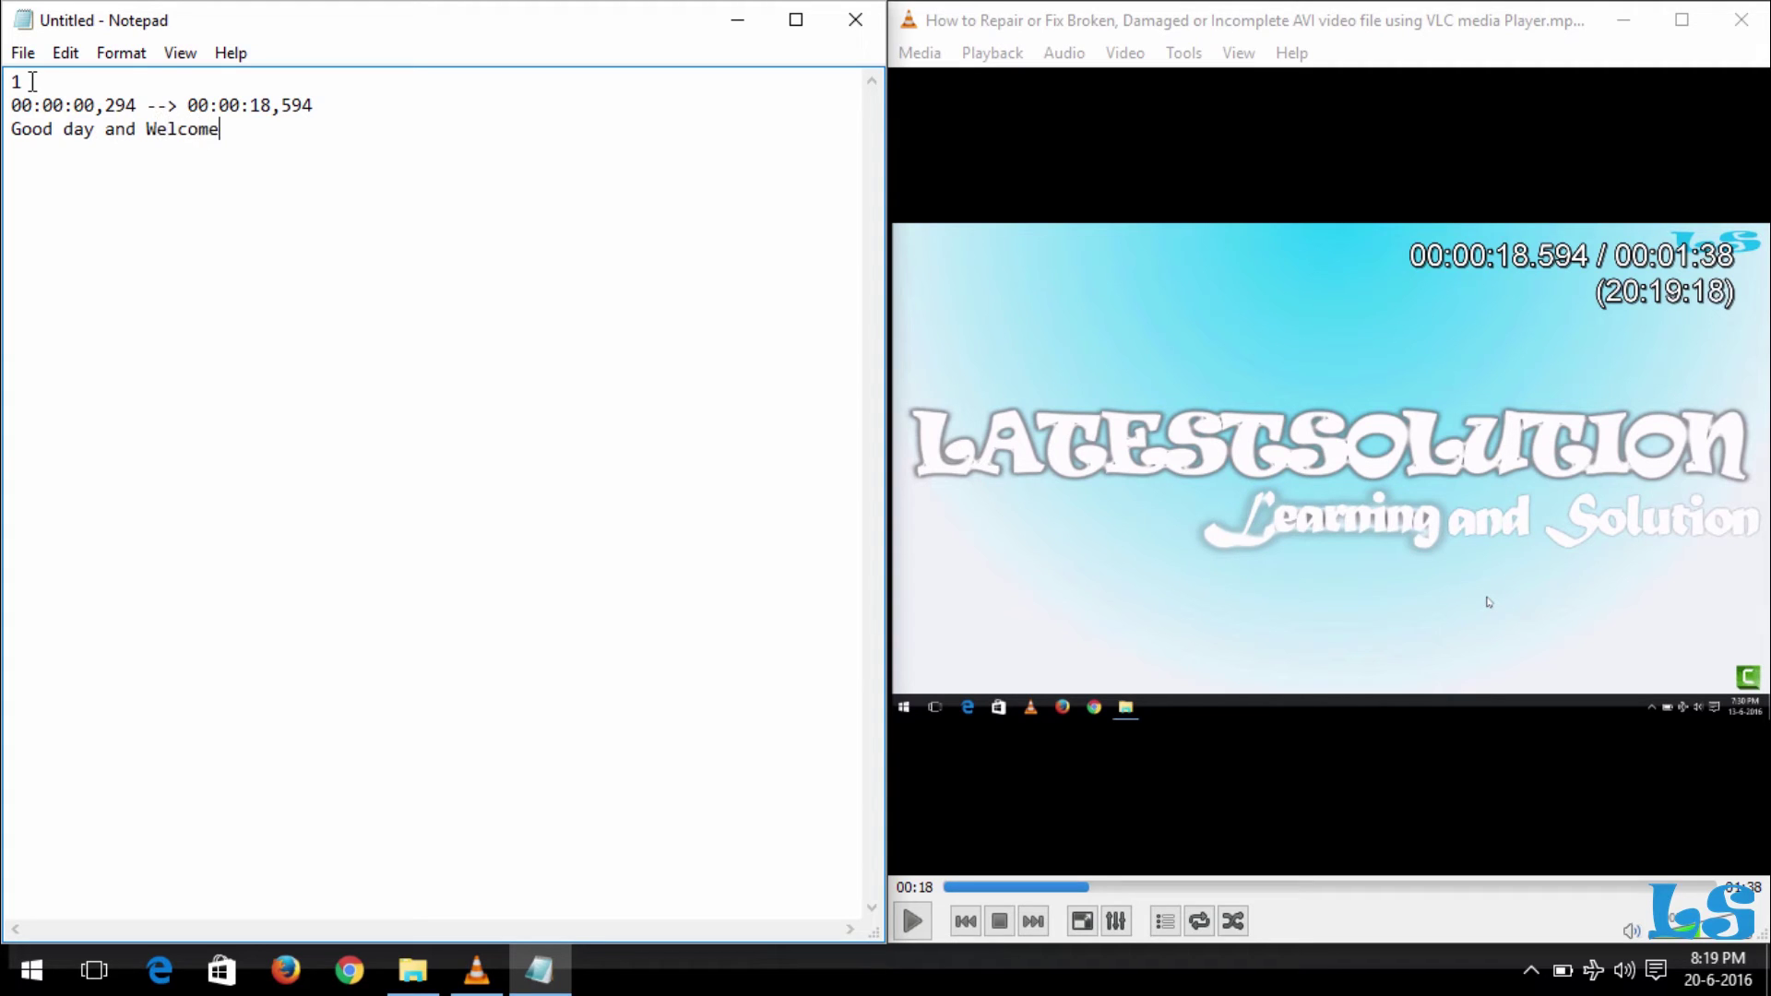
{"action": "type", "text": "to Latestsolution"}
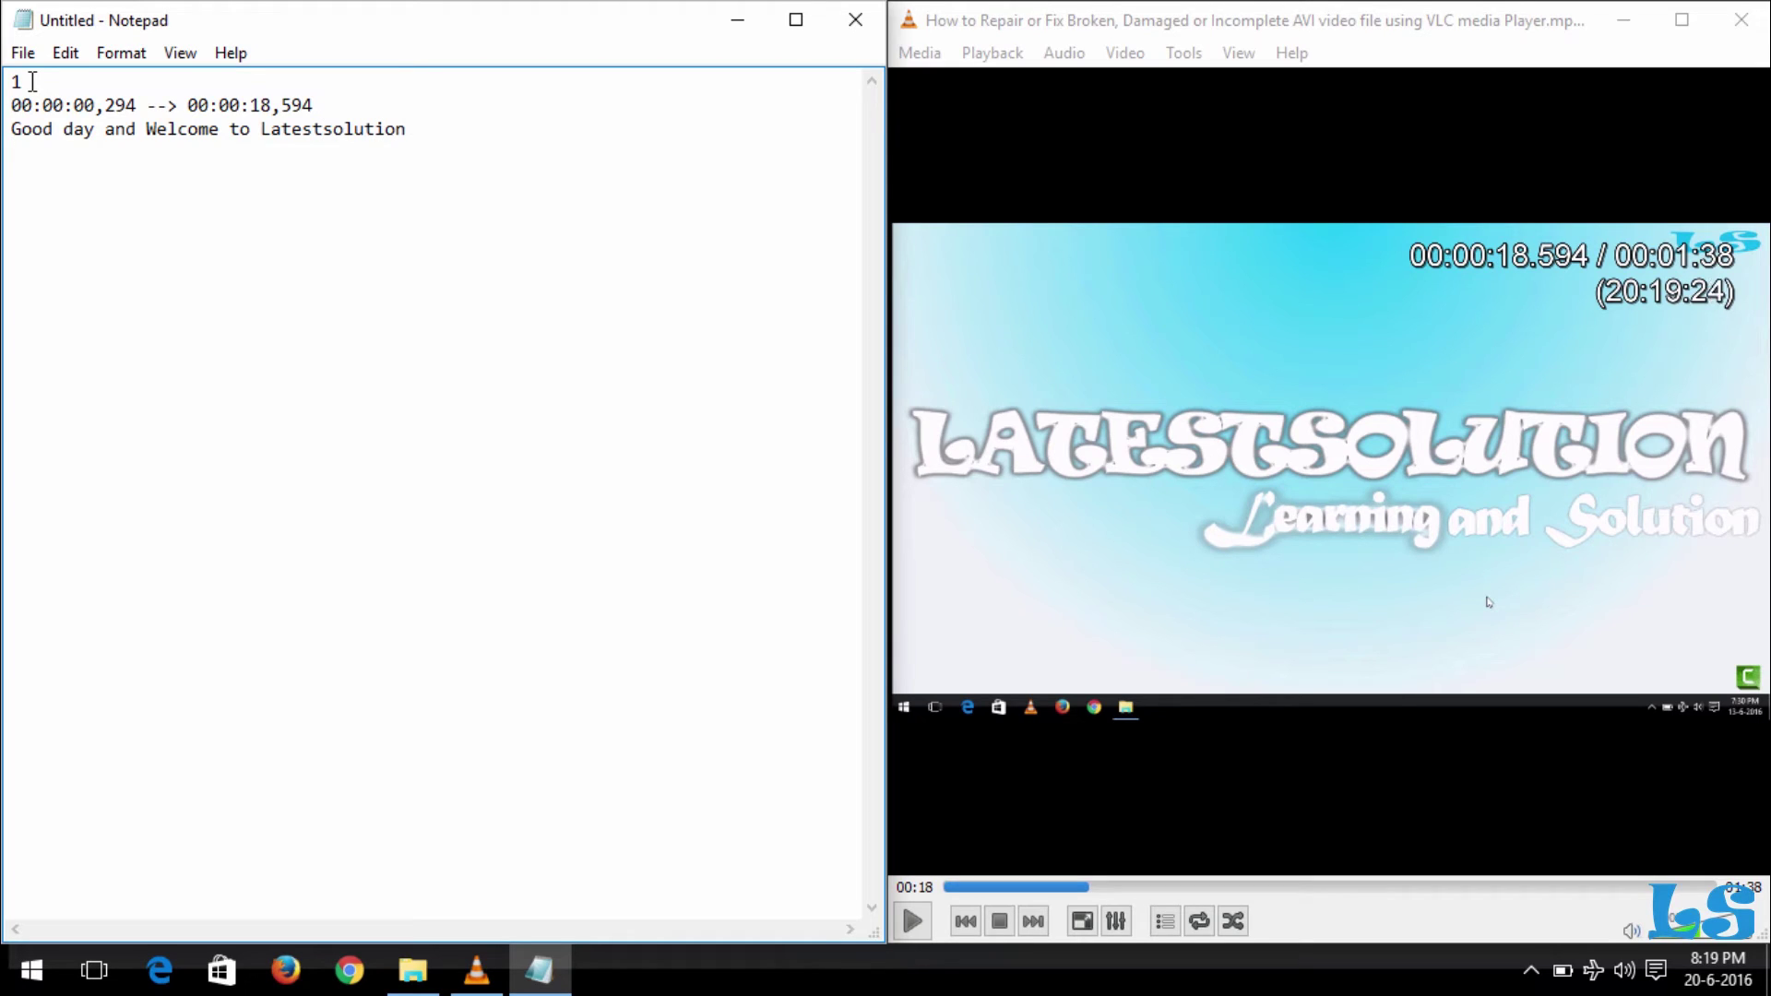
{"action": "key", "text": "Return"}
Step: Start entry 2 with timing 00:00:18,594 --> 00:00:24,816, pausing the video at 00:24.816
{"action": "type", "text": "2 "}
{"action": "type", "text": "00:00"}
{"action": "type", "text": ":18"}
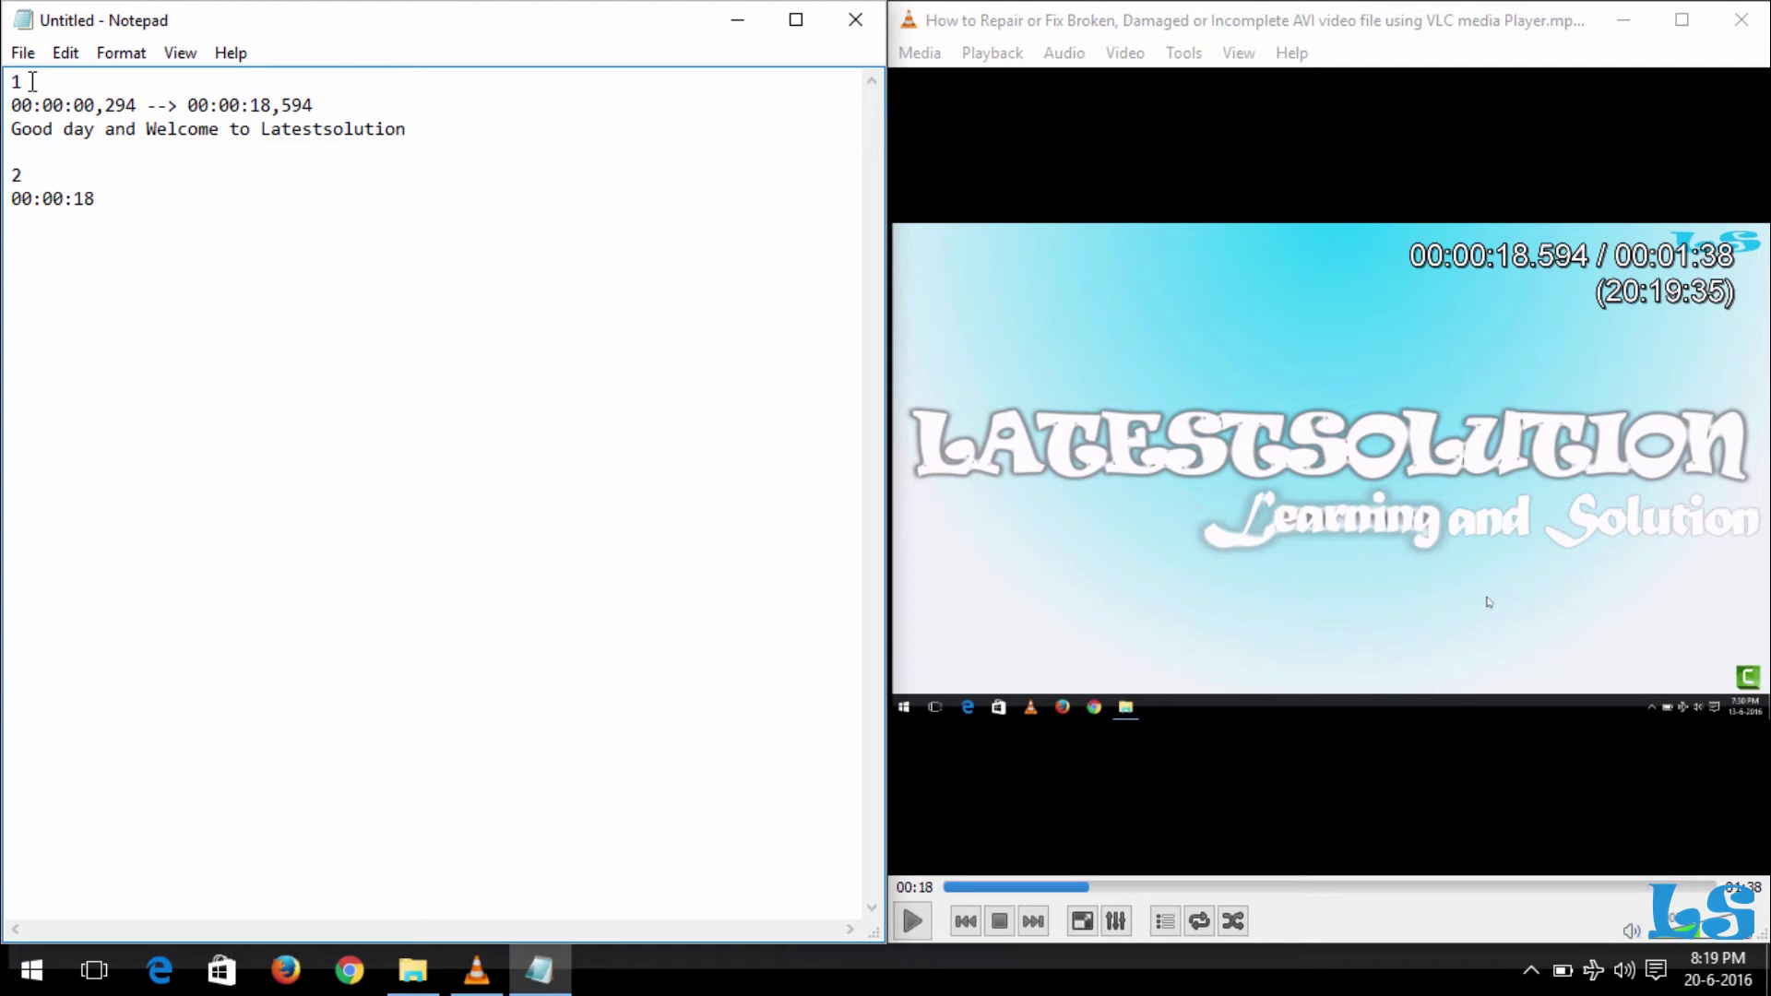
{"action": "type", "text": ".594 -->"}
{"action": "left_click", "coordinate": [1214, 524]}
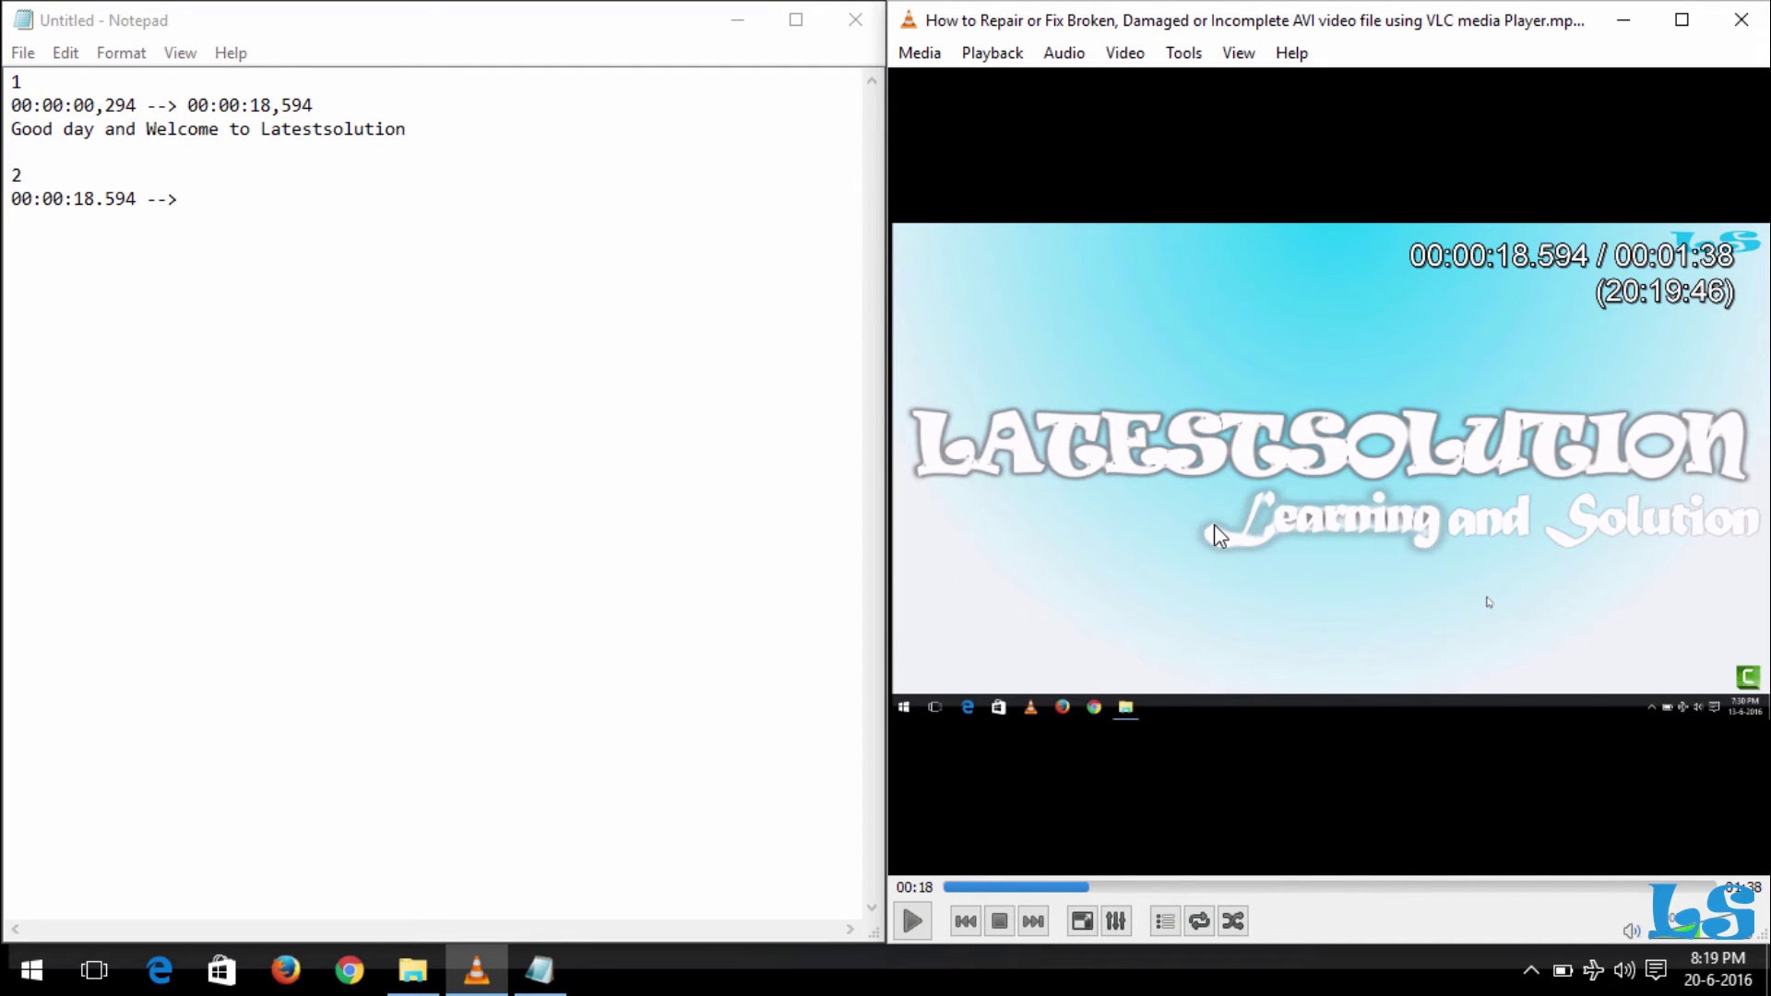
{"action": "key", "text": "space"}
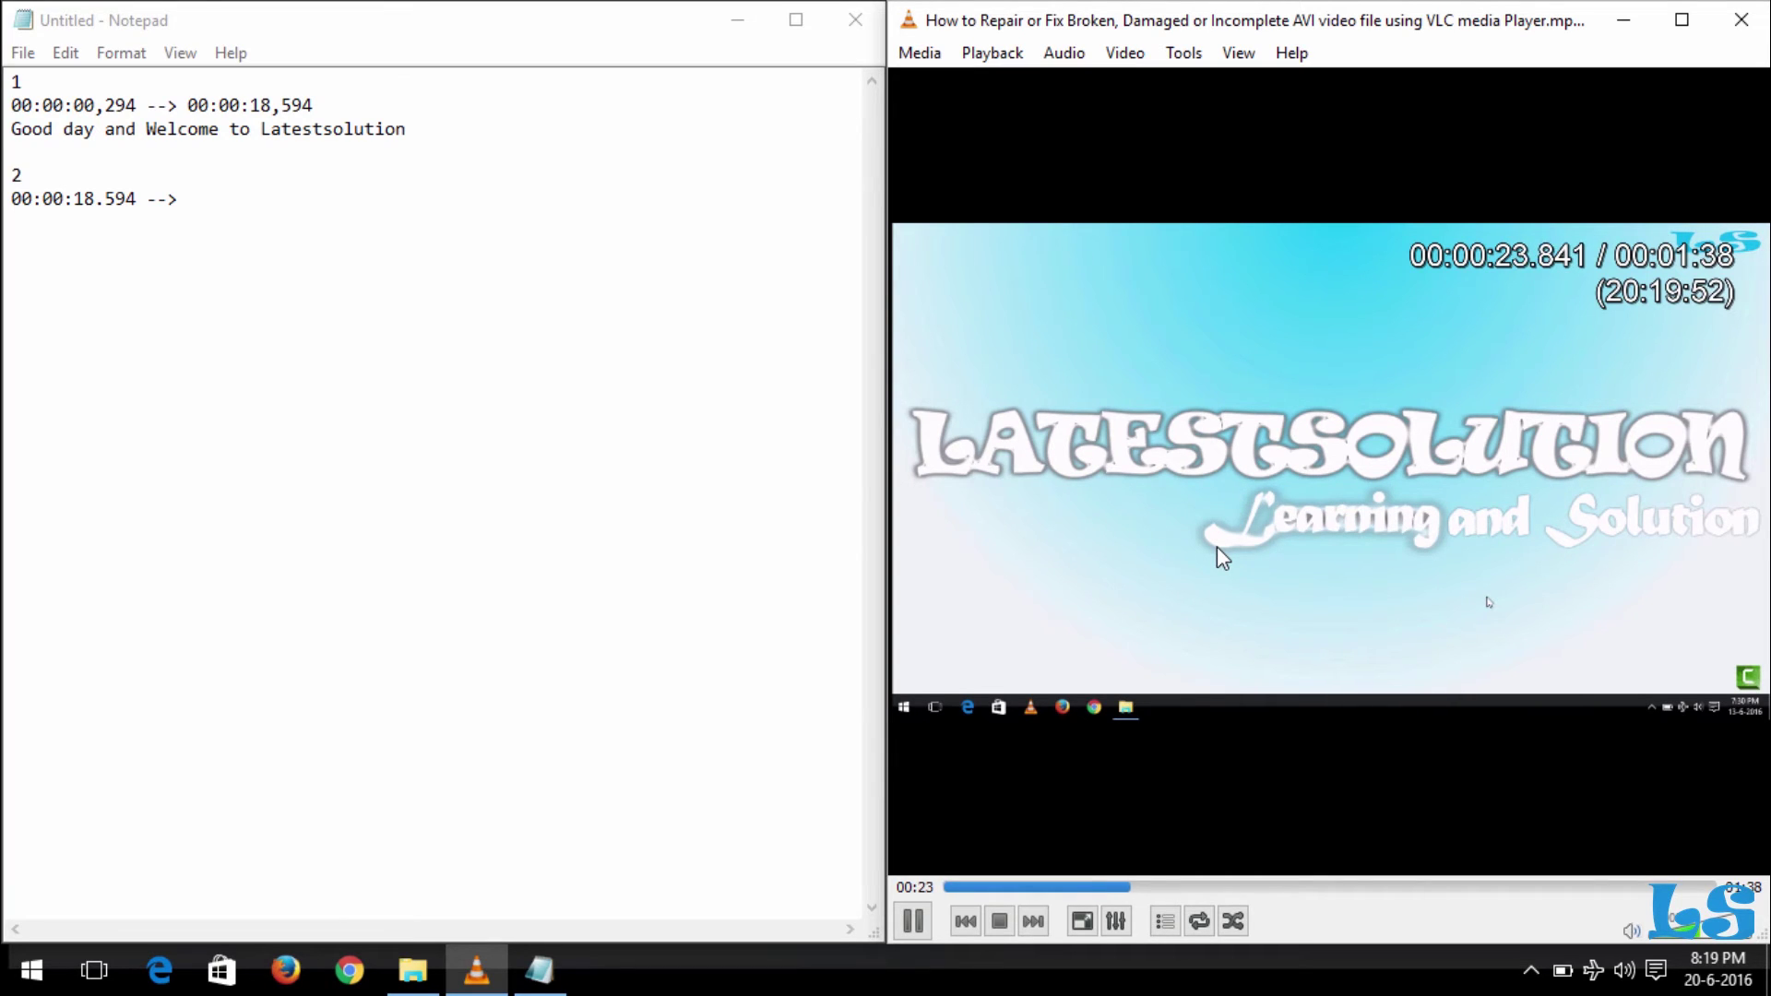
{"action": "key", "text": "space"}
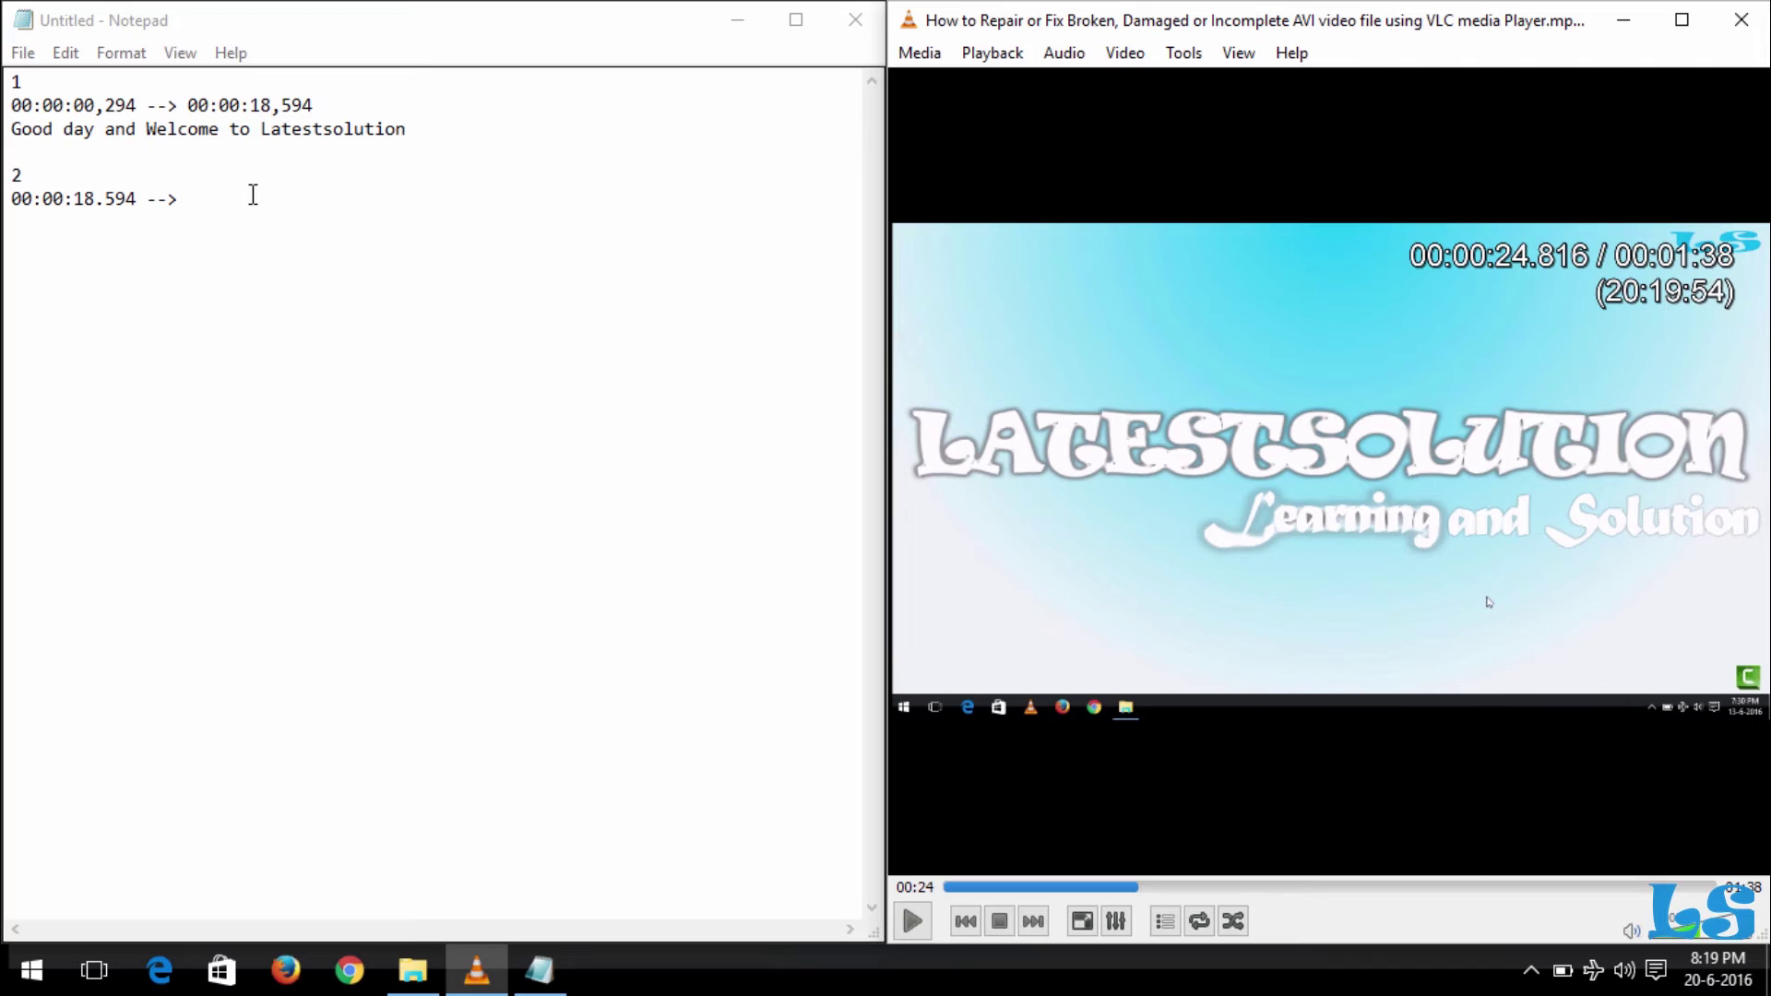
{"action": "left_click", "coordinate": [222, 199]}
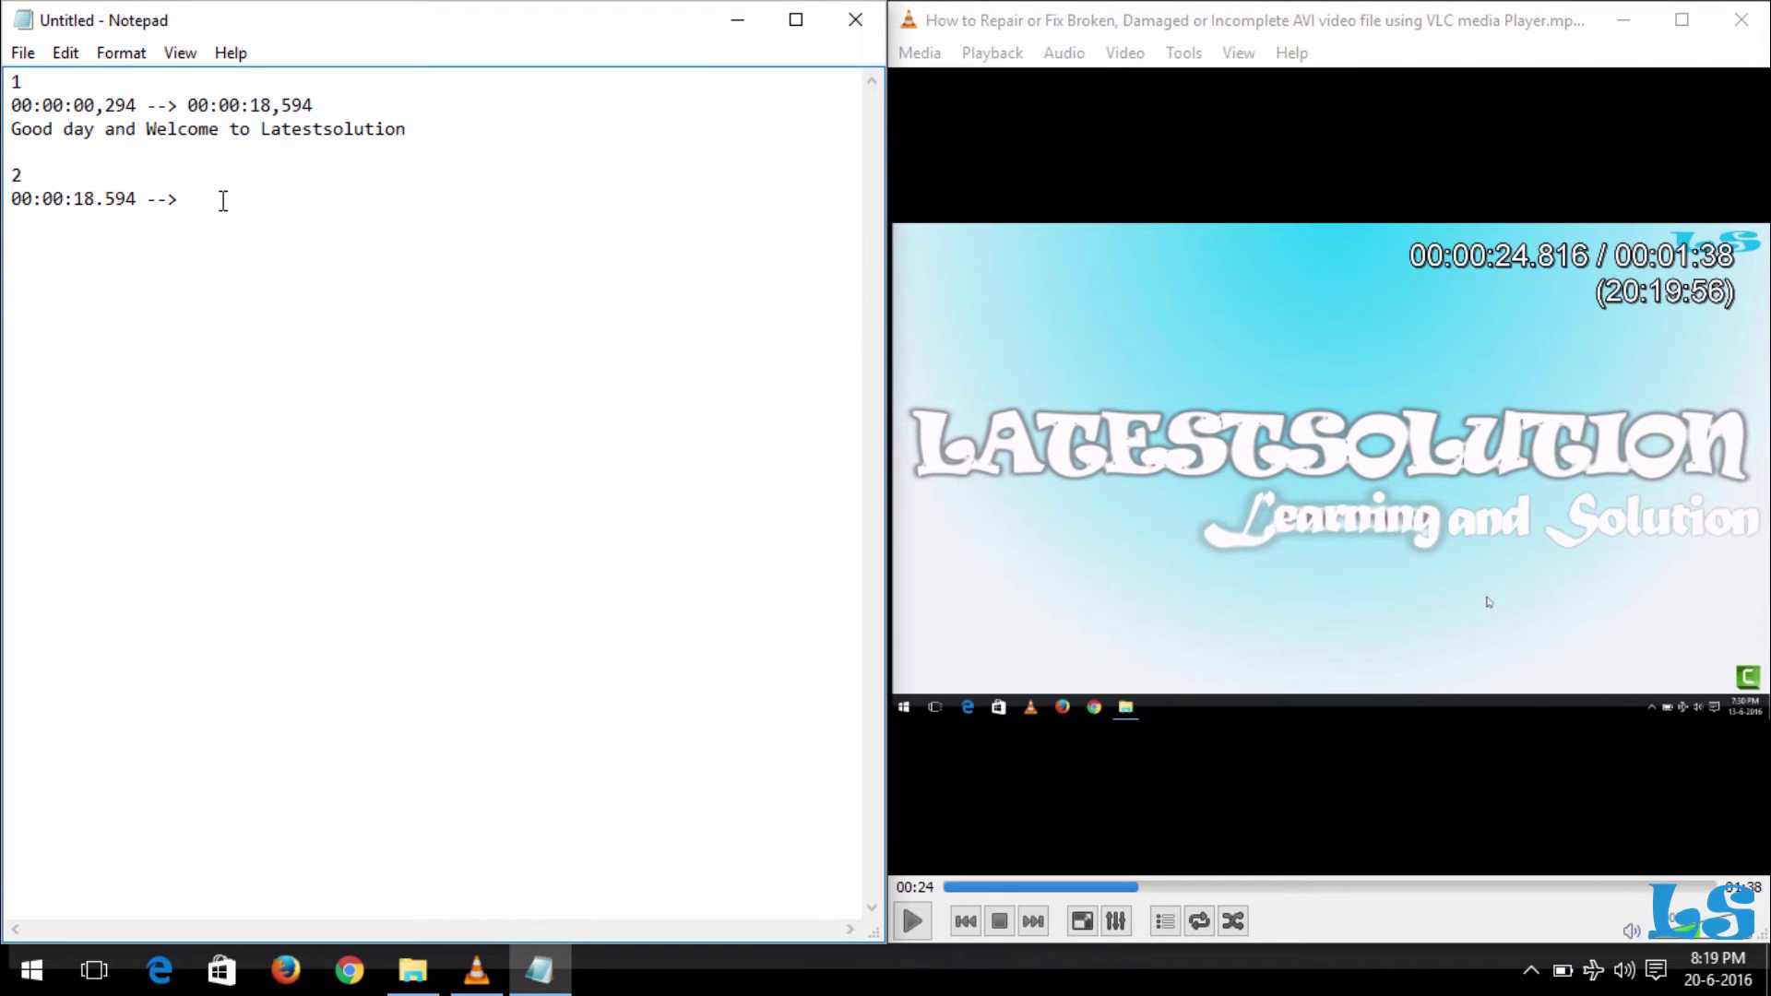
{"action": "type", "text": "00:00:24"}
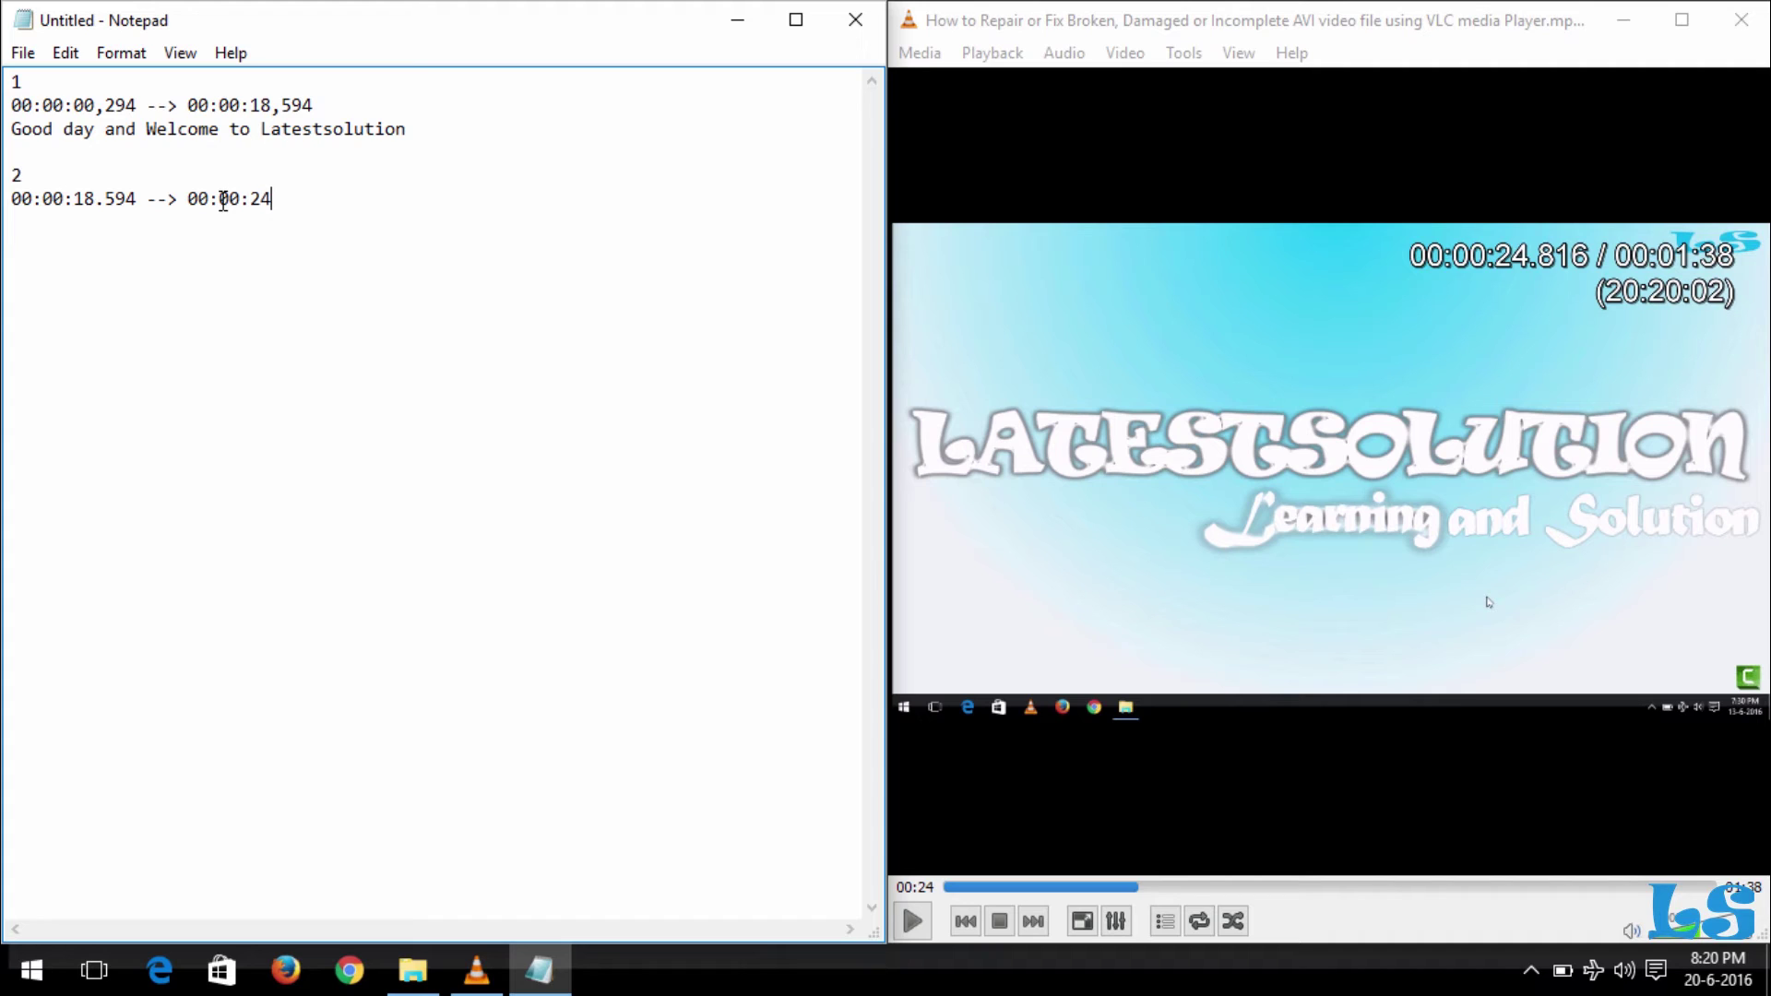
{"action": "type", "text": ",816"}
{"action": "left_click", "coordinate": [107, 202]}
{"action": "key", "text": "BackSpace"}
{"action": "type", "text": ","}
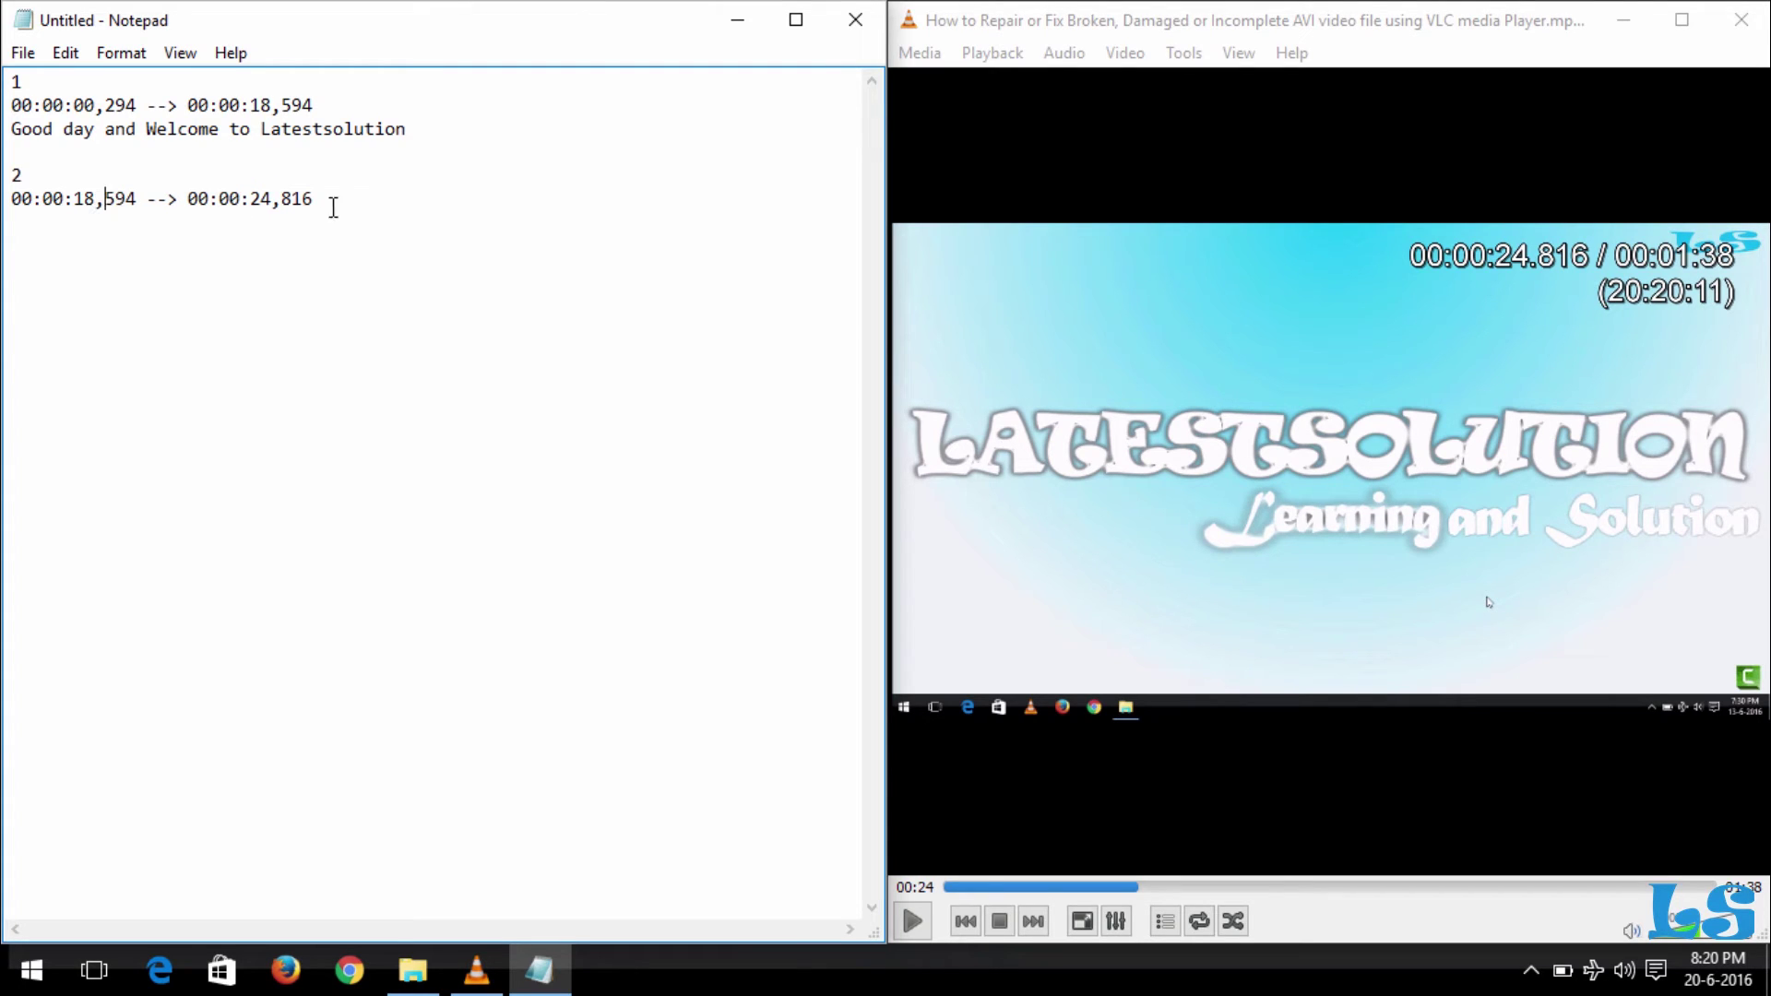
Step: Type entry 2's caption 'Today, we will be learning How to Repair or Fix Broken AVI Files'
{"action": "left_click", "coordinate": [342, 192]}
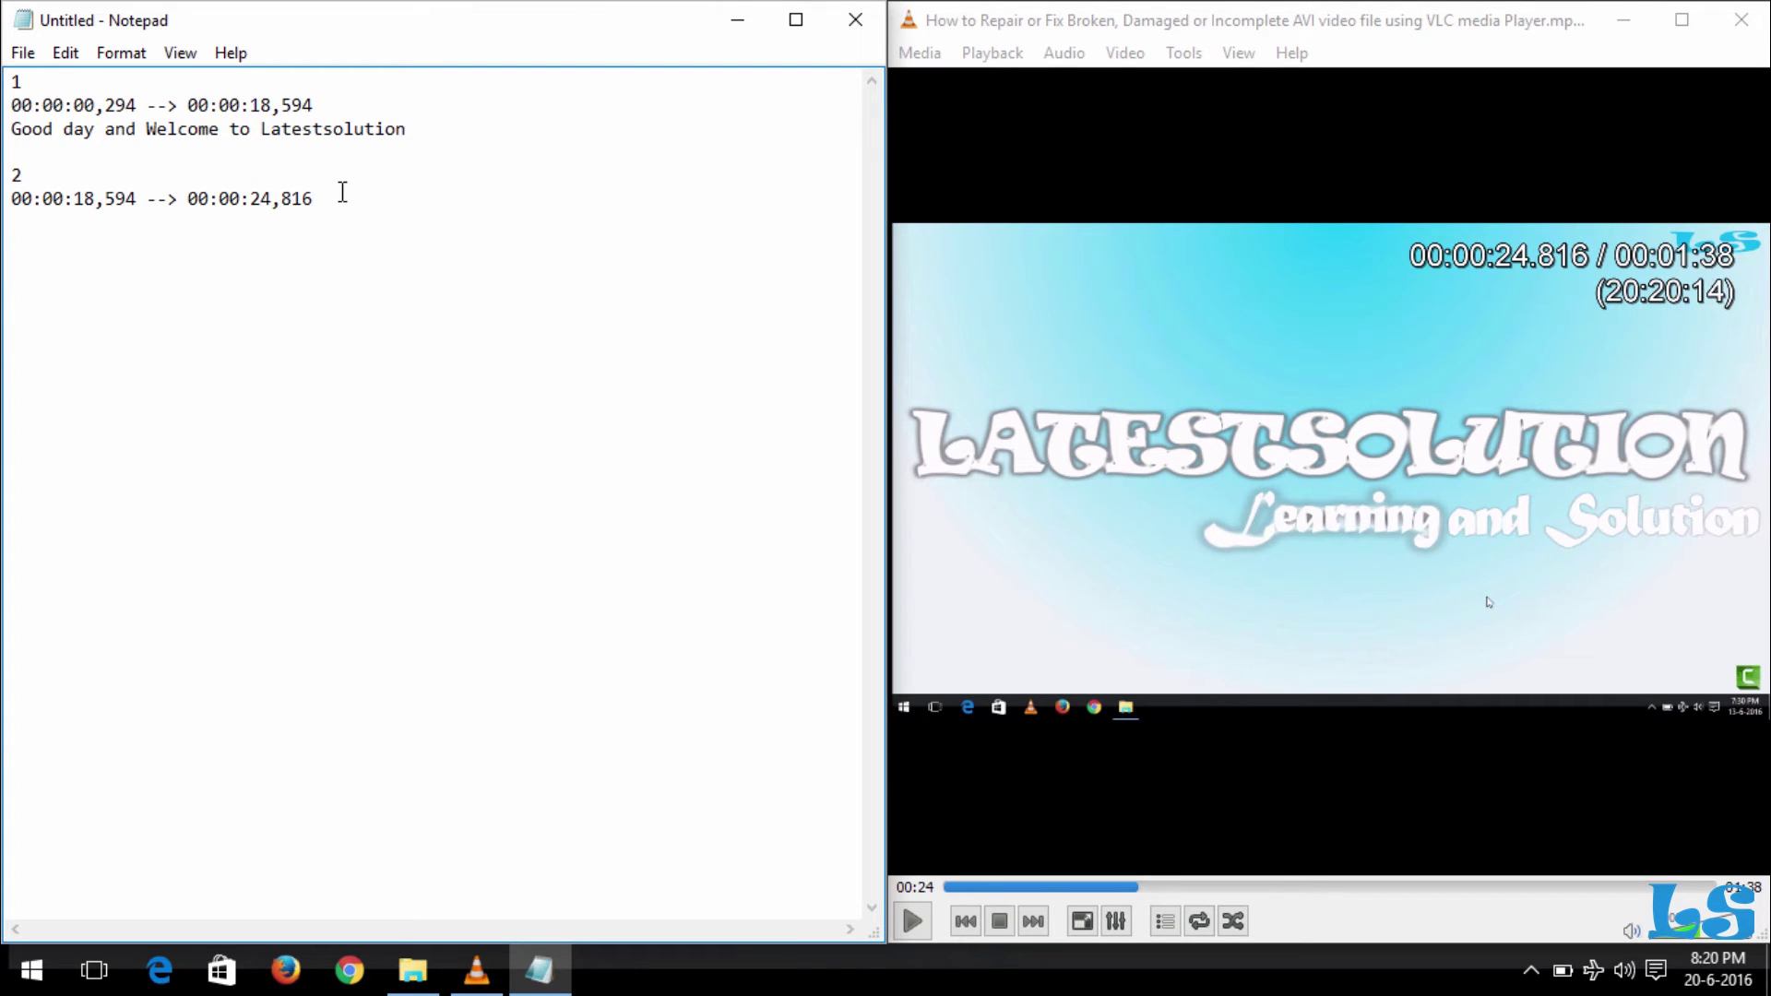
{"action": "type", "text": "Today, we will b"}
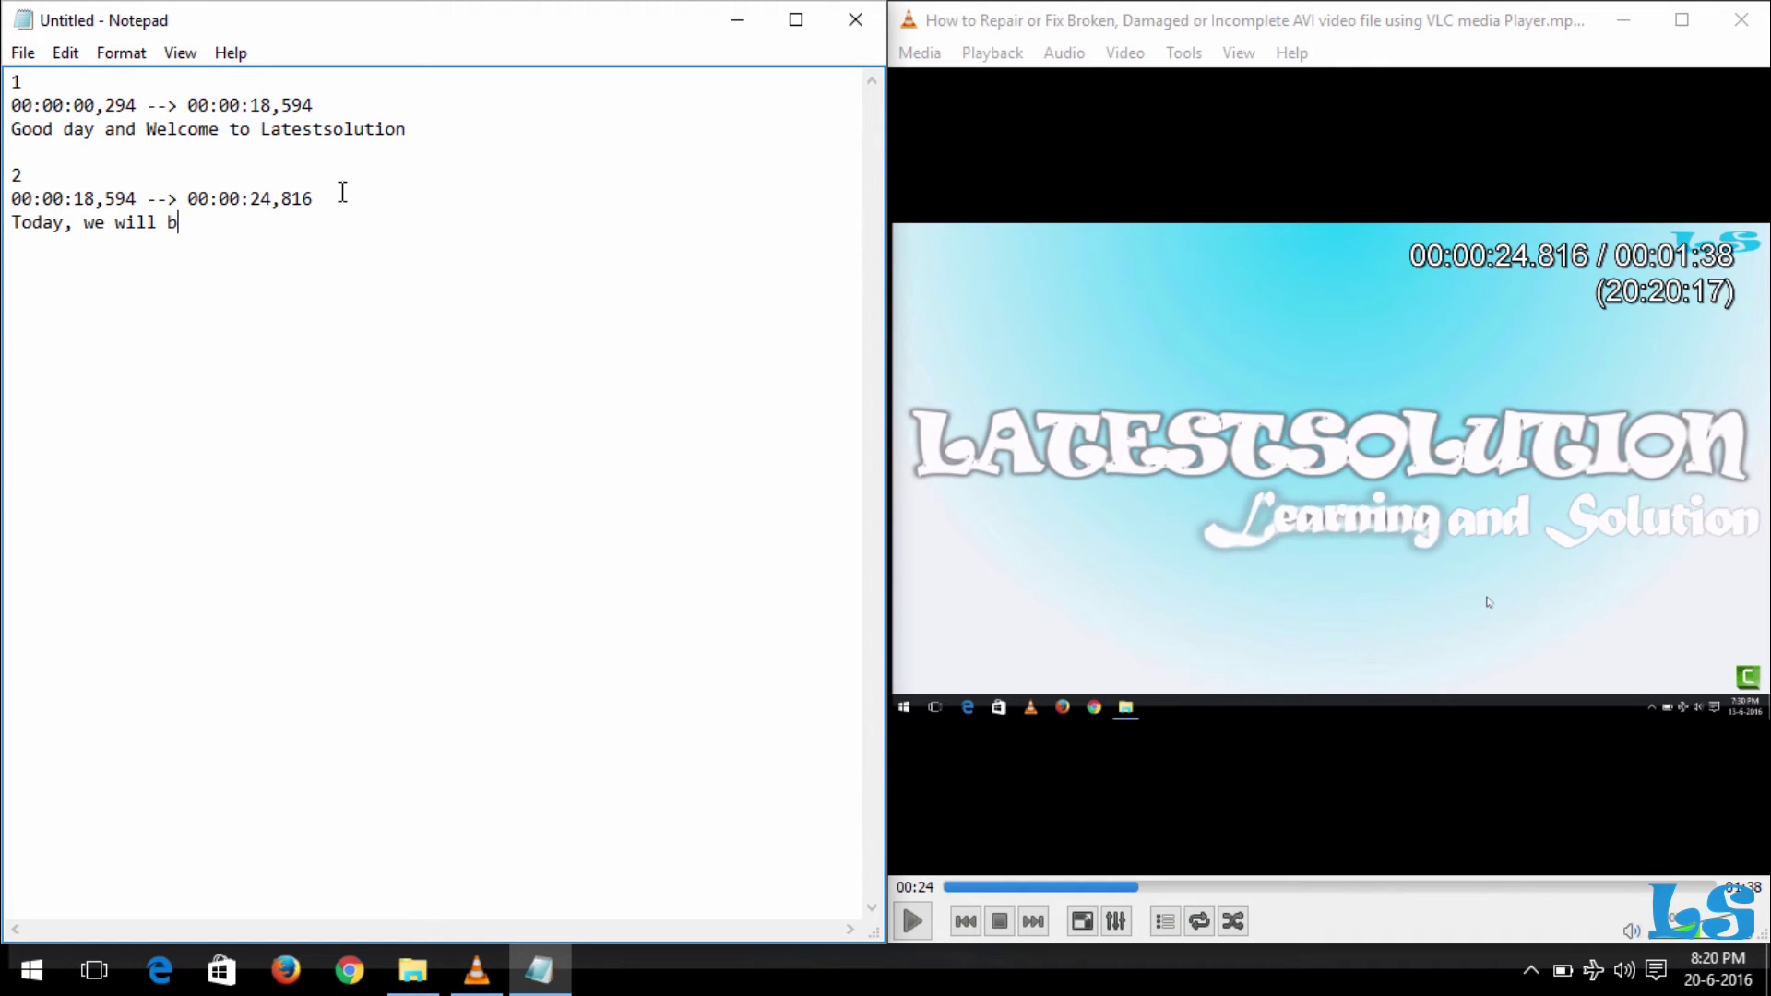
{"action": "type", "text": "e learning"}
{"action": "key", "text": "BackSpace"}
{"action": "type", "text": "ng How"}
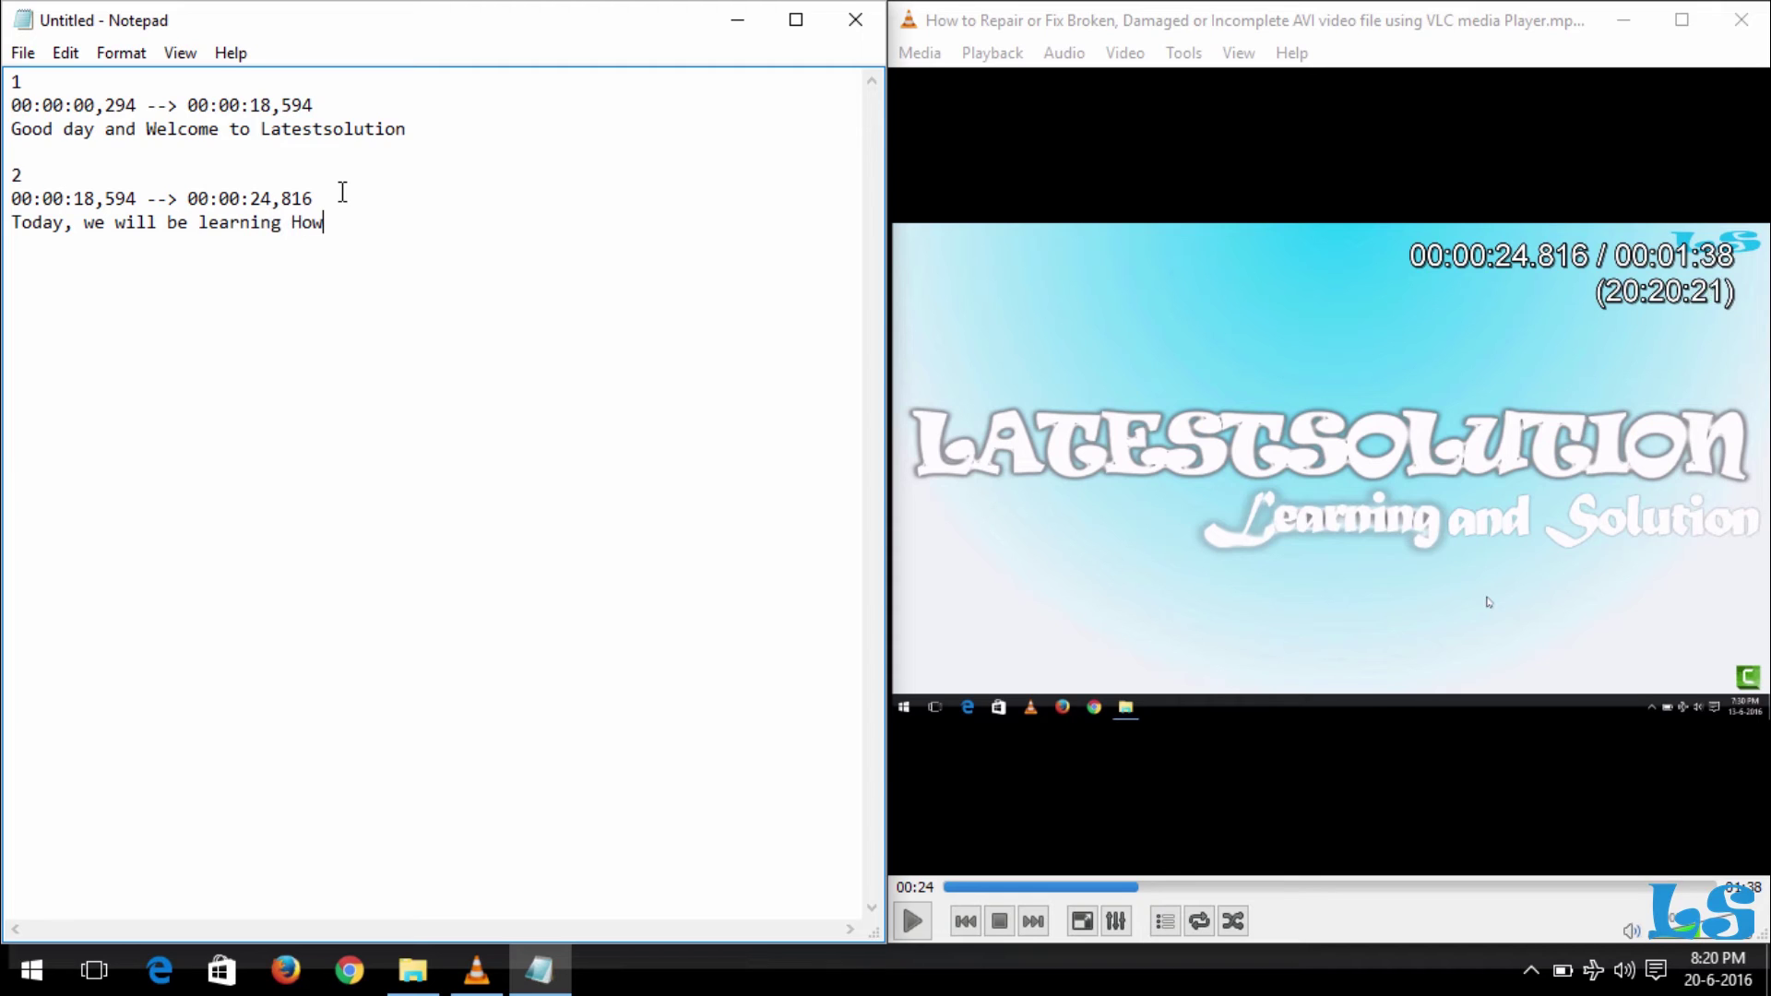
{"action": "type", "text": " to Rea"}
{"action": "type", "text": "pair or Fix Broken A"}
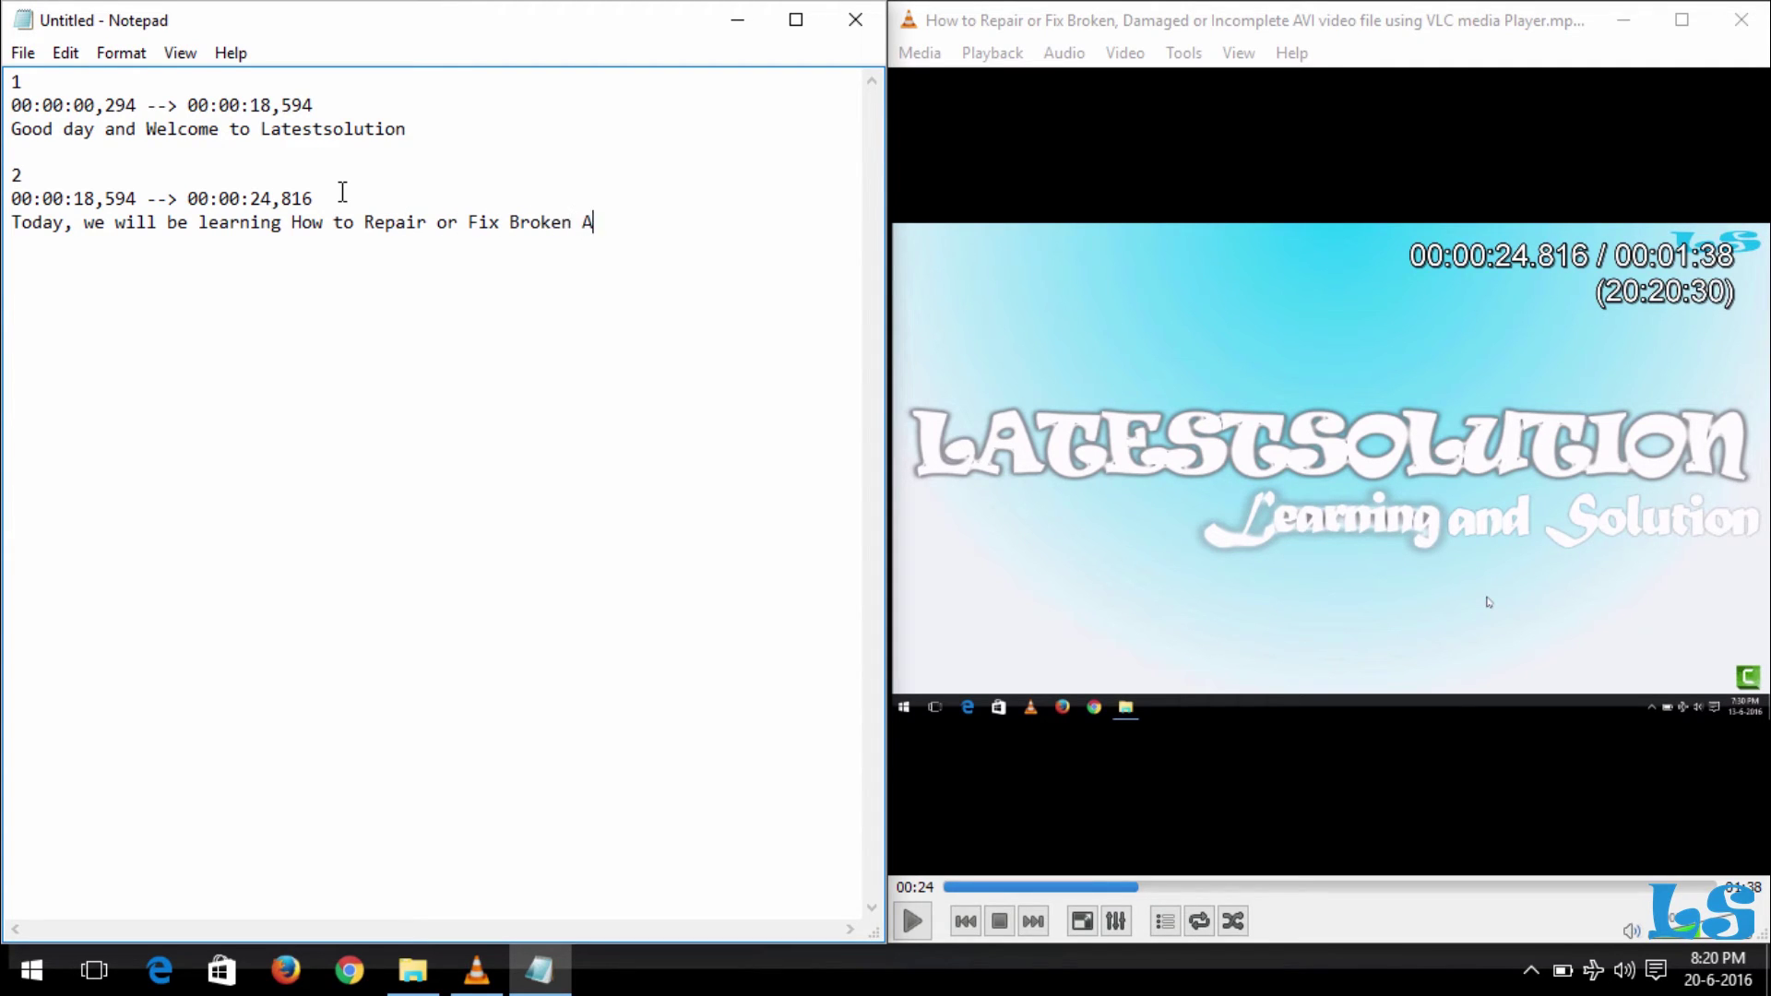
{"action": "type", "text": "VI Fo"}
{"action": "key", "text": "BackSpace"}
{"action": "type", "text": "iles"}
Step: Save As to drive Reall (H:) with the file name 'How to Repair'
{"action": "left_click", "coordinate": [23, 53]}
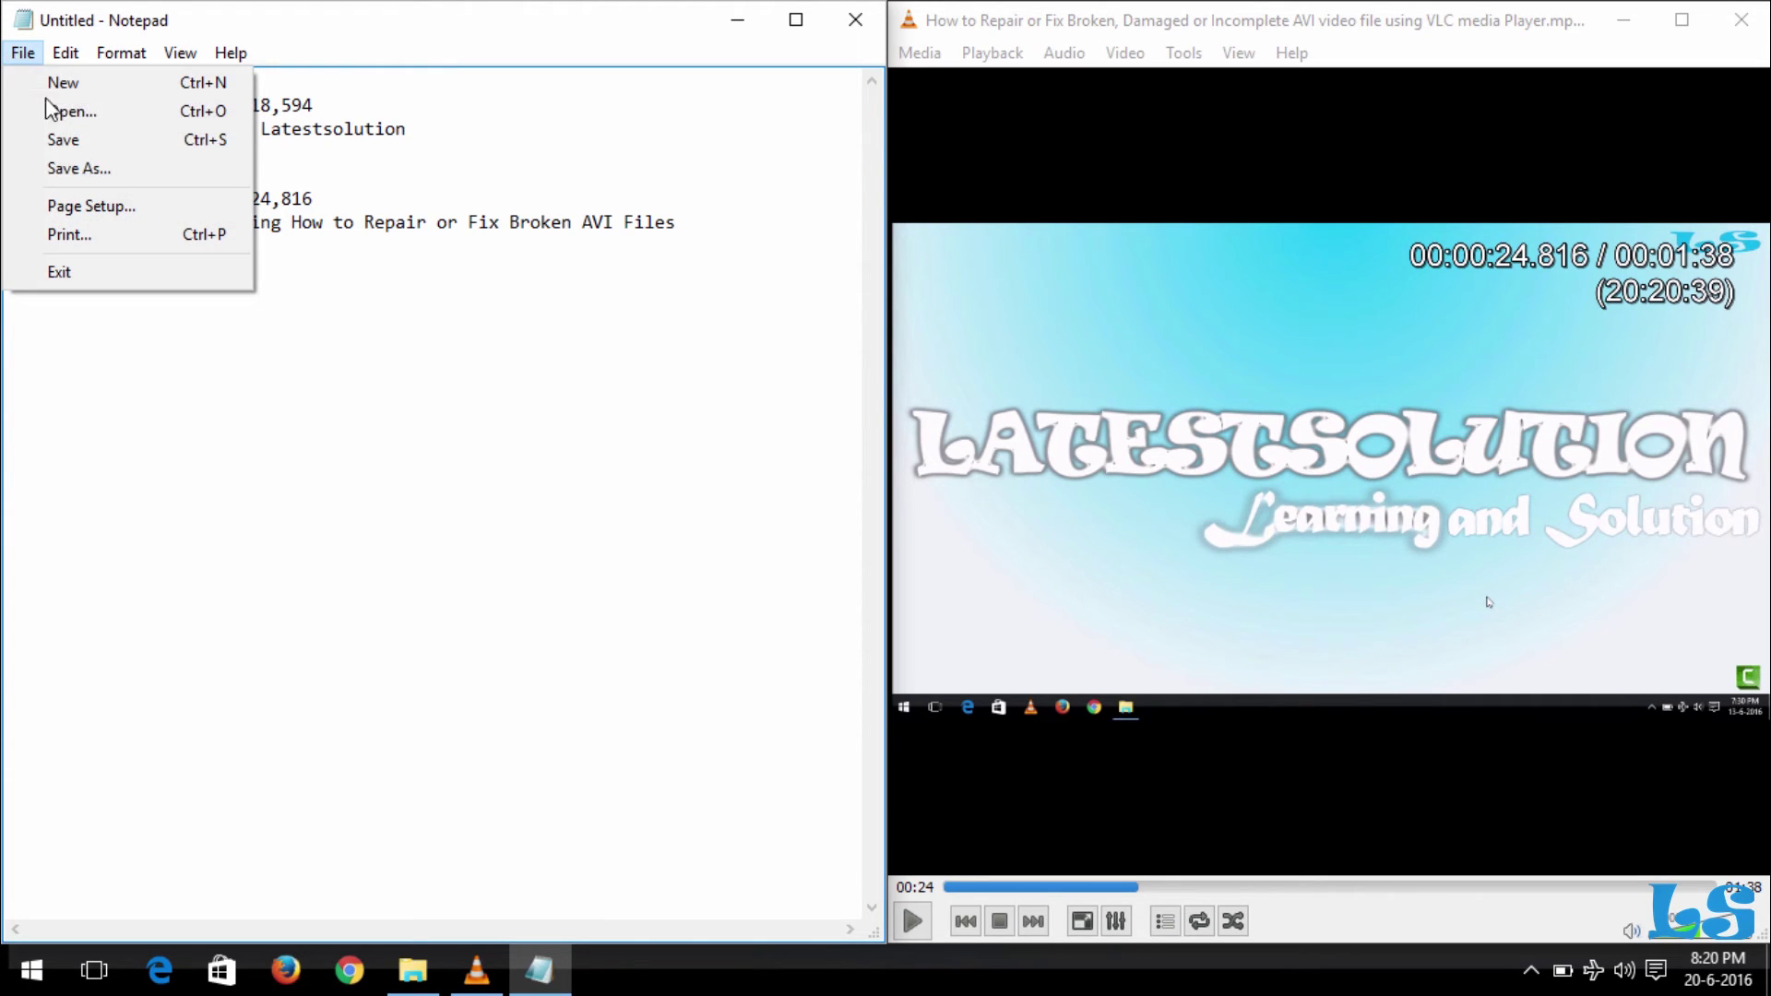
{"action": "left_click", "coordinate": [81, 169]}
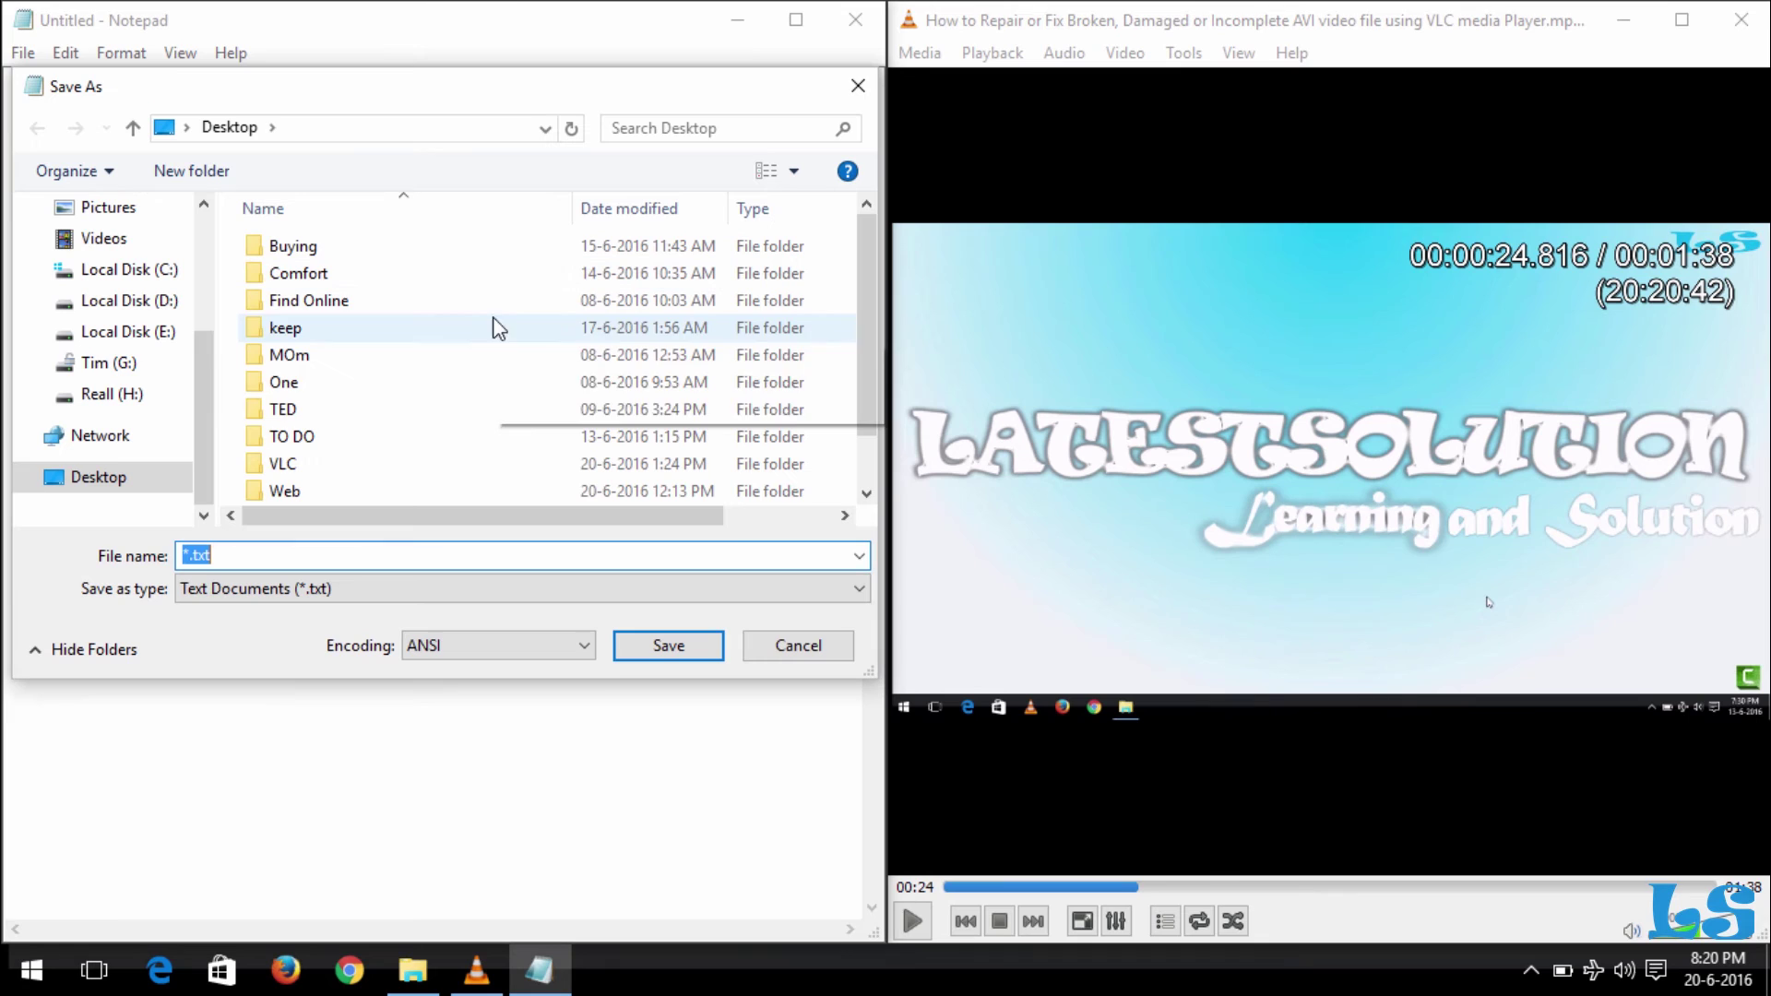
{"action": "left_click", "coordinate": [197, 290]}
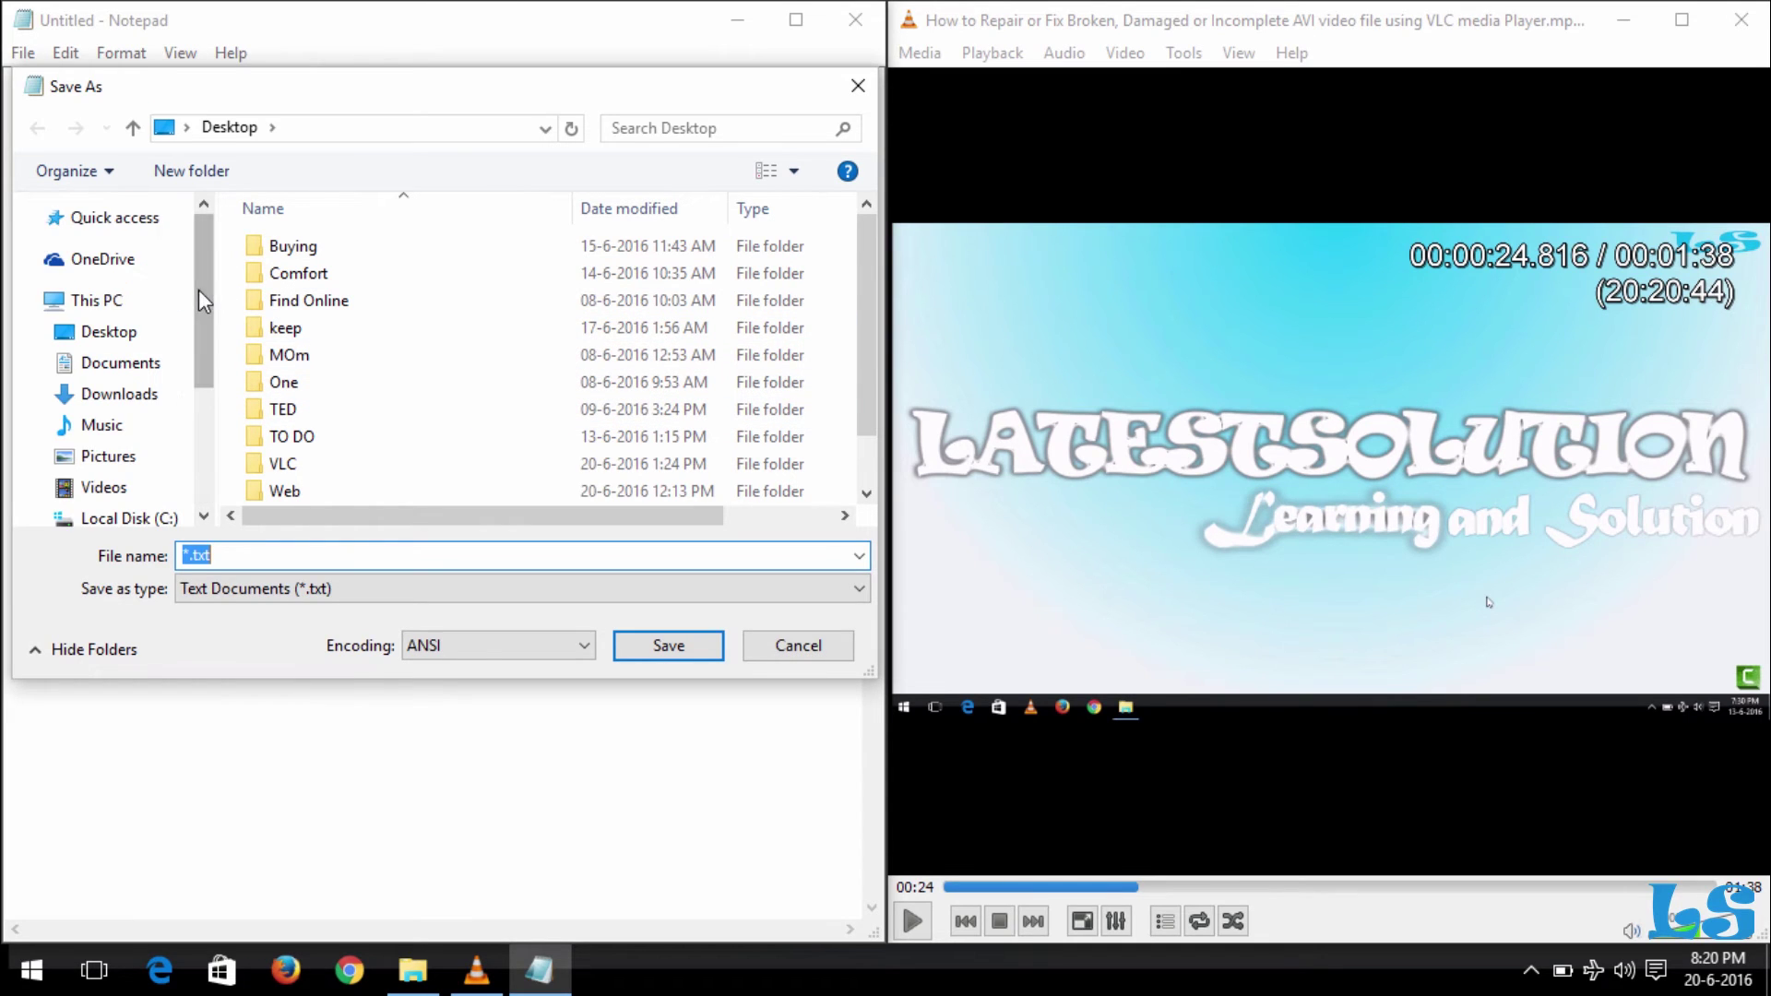
{"action": "left_click", "coordinate": [124, 334]}
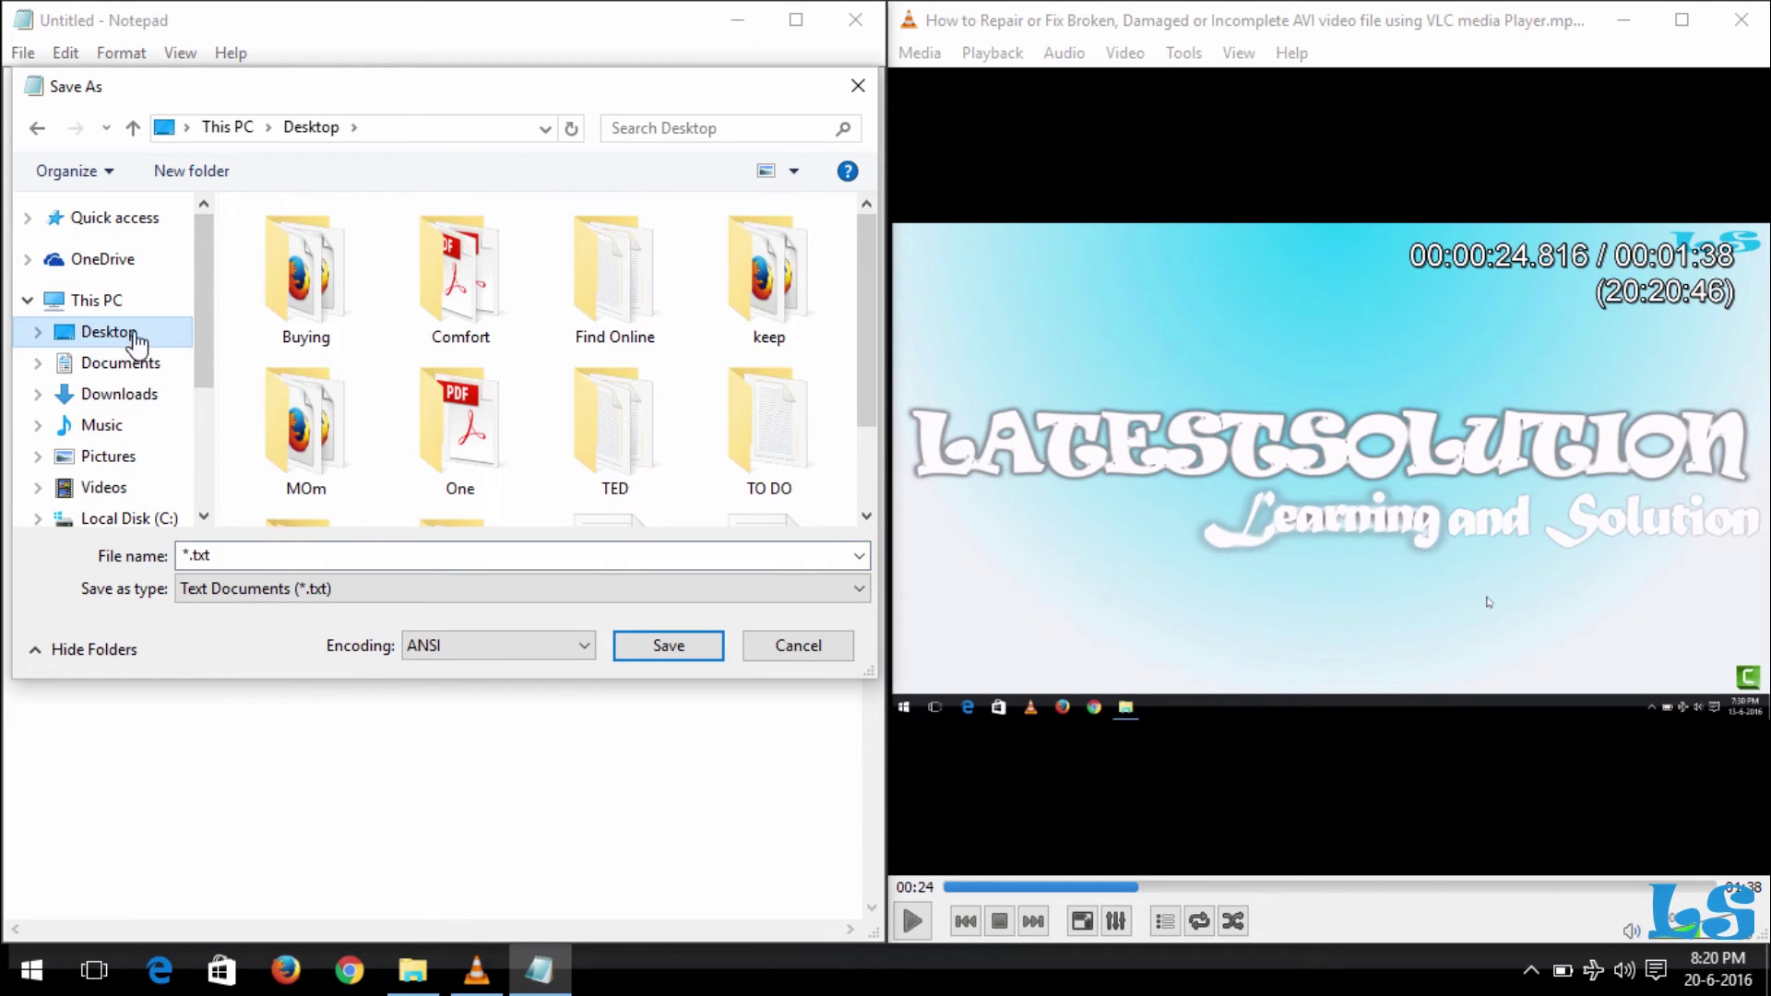
{"action": "left_click_drag", "start_coordinate": [199, 309], "coordinate": [178, 394]}
{"action": "left_click", "coordinate": [138, 455]}
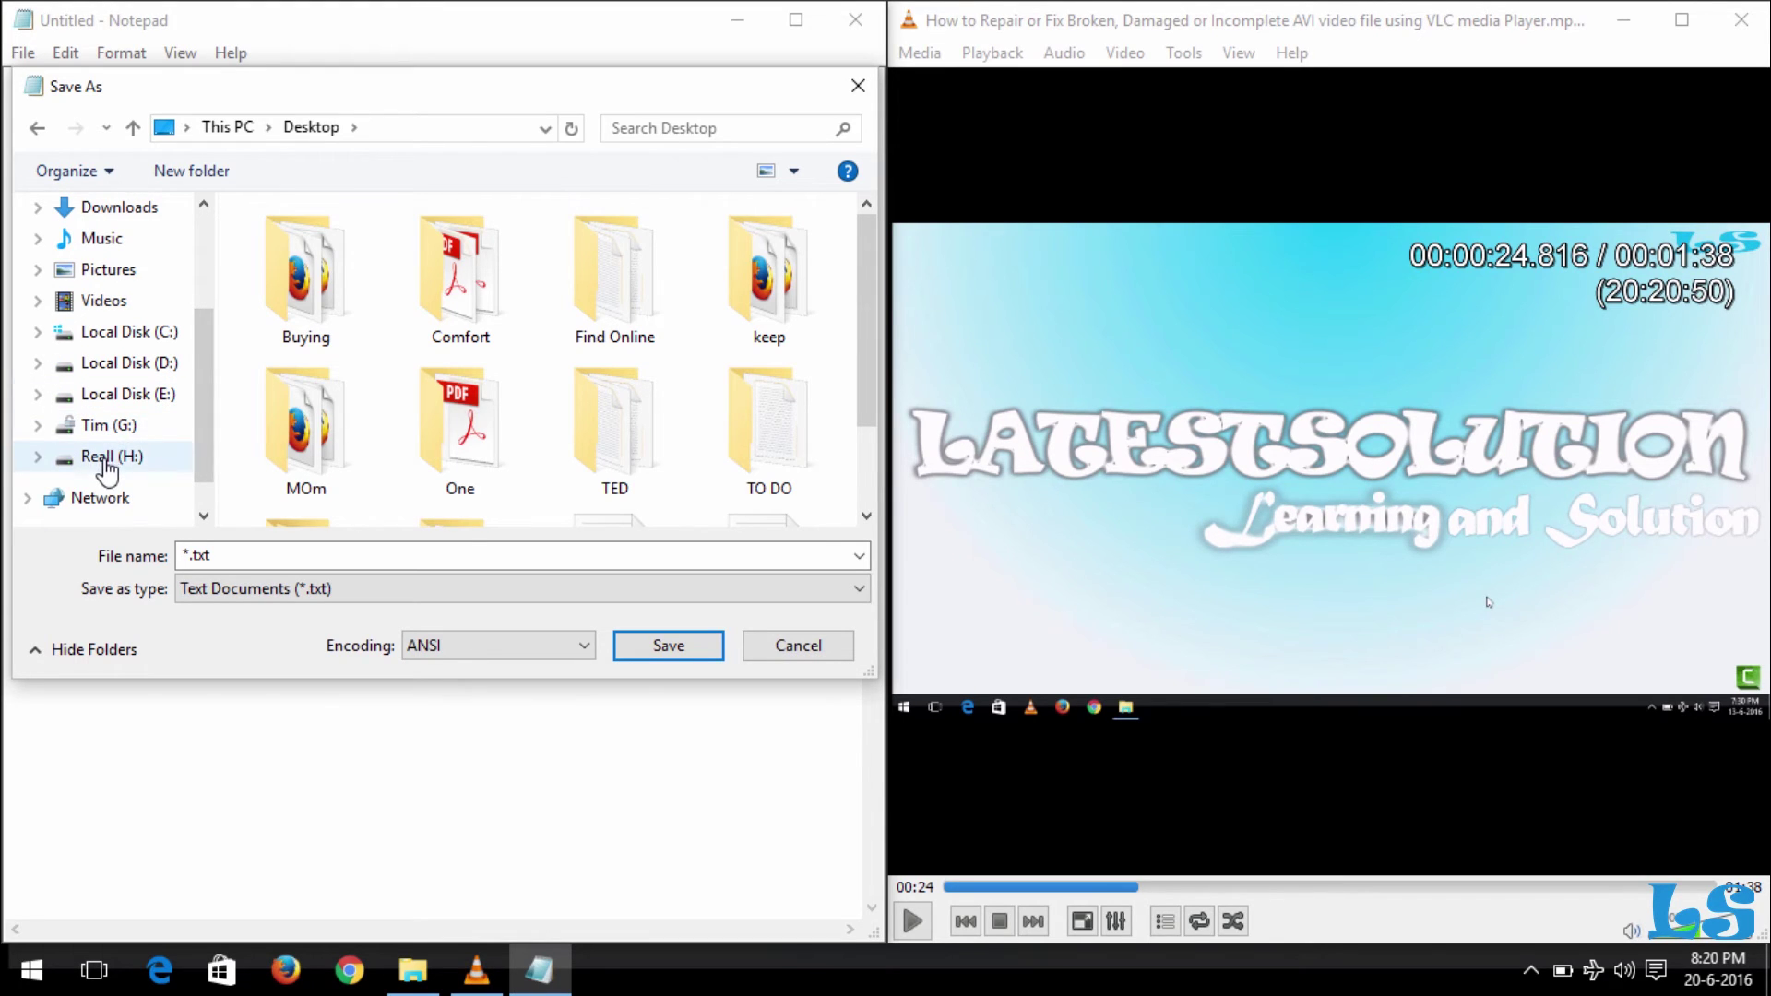
{"action": "left_click", "coordinate": [237, 553]}
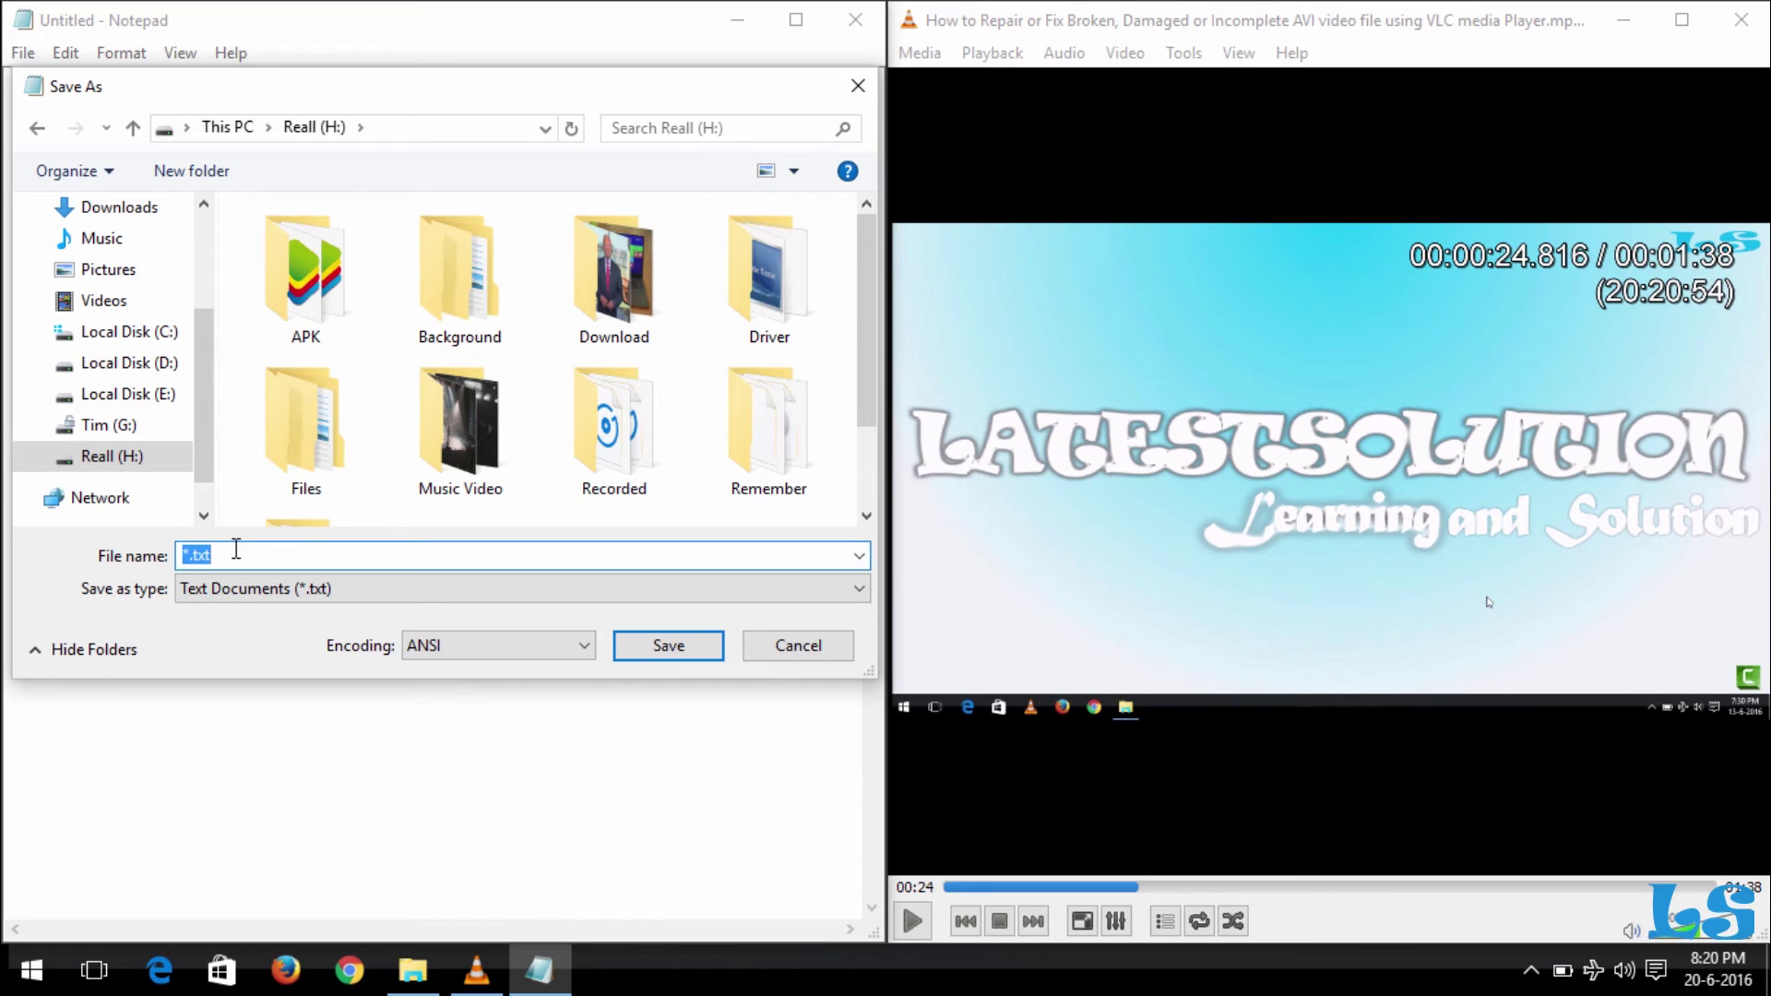
{"action": "type", "text": "How to Repair"}
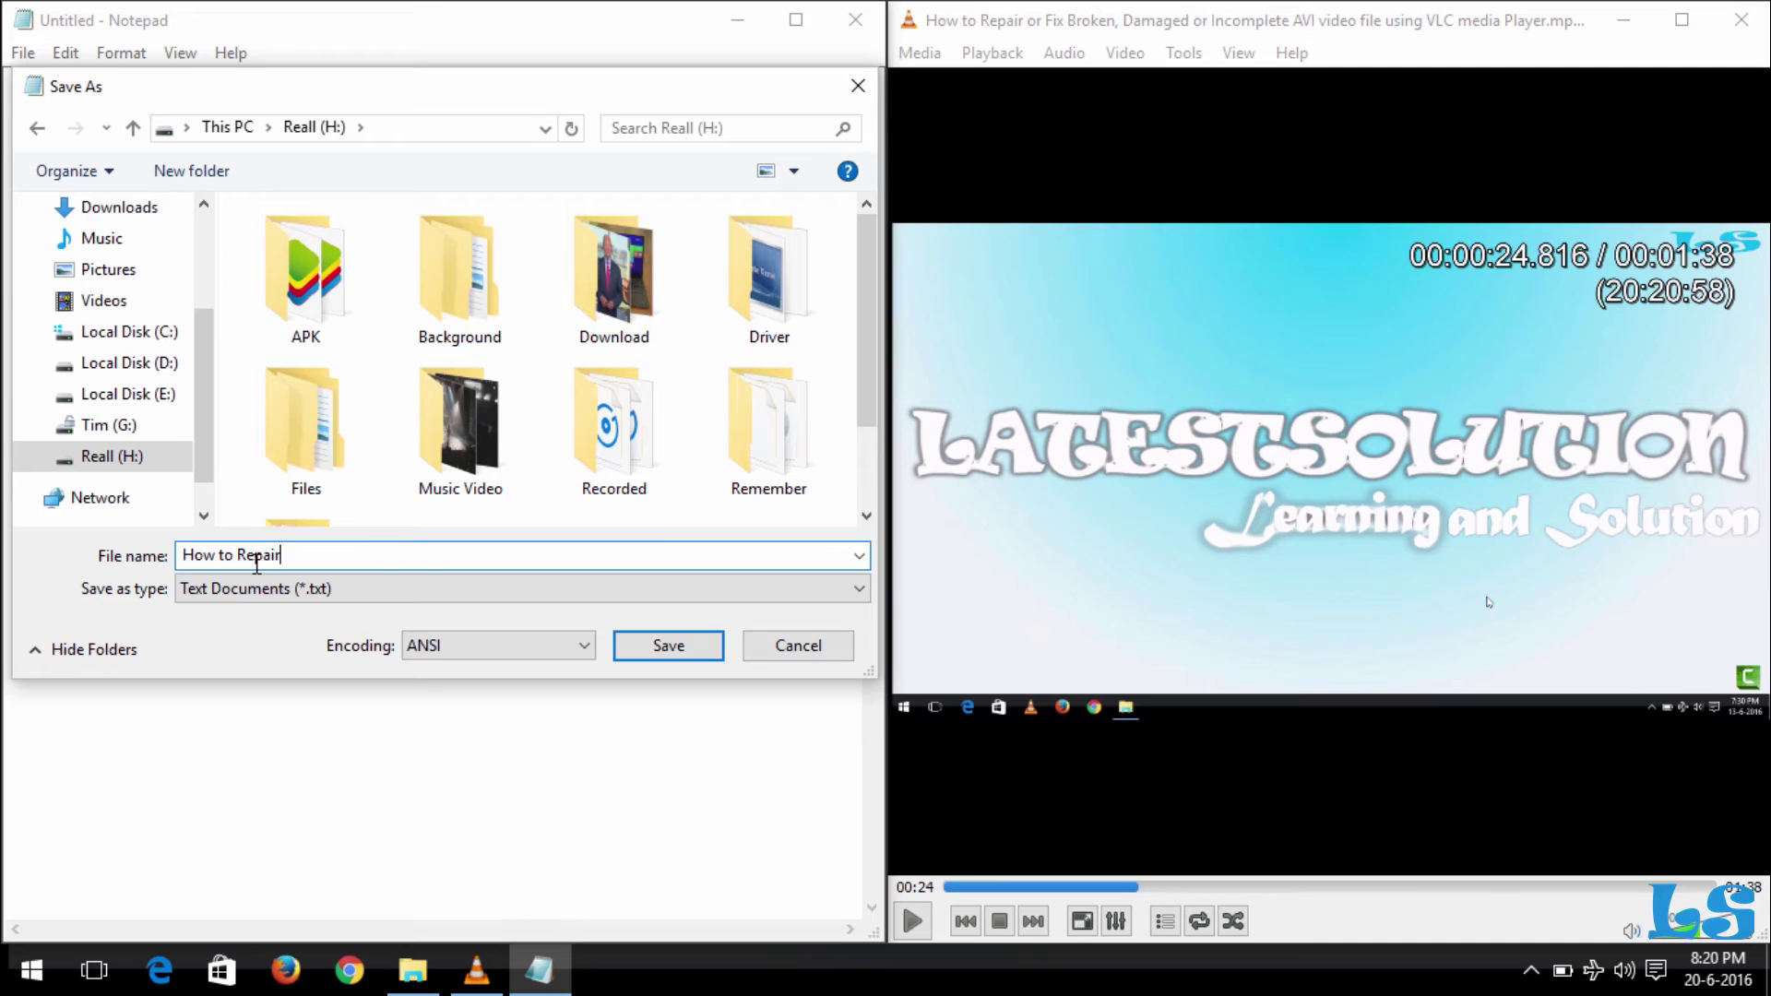
Step: Set type to All Files, add the .srt extension, choose UTF-8 encoding and save
{"action": "left_click", "coordinate": [241, 590]}
{"action": "left_click", "coordinate": [225, 633]}
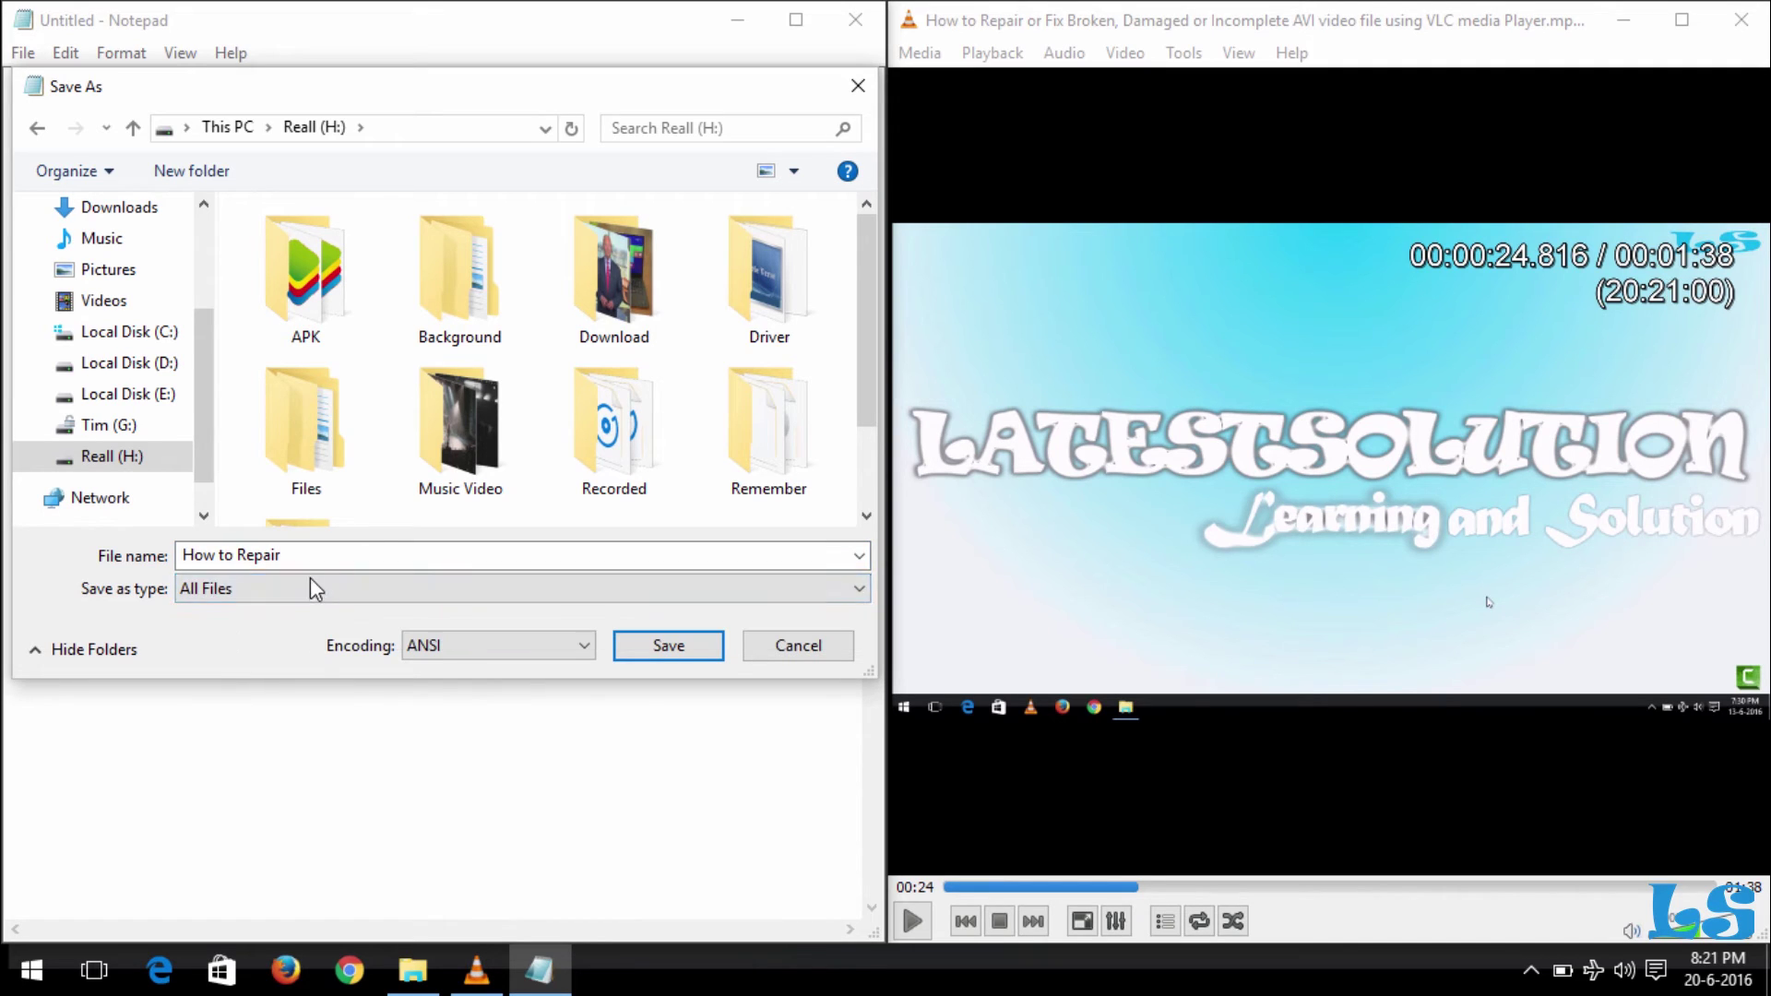
{"action": "left_click", "coordinate": [304, 559]}
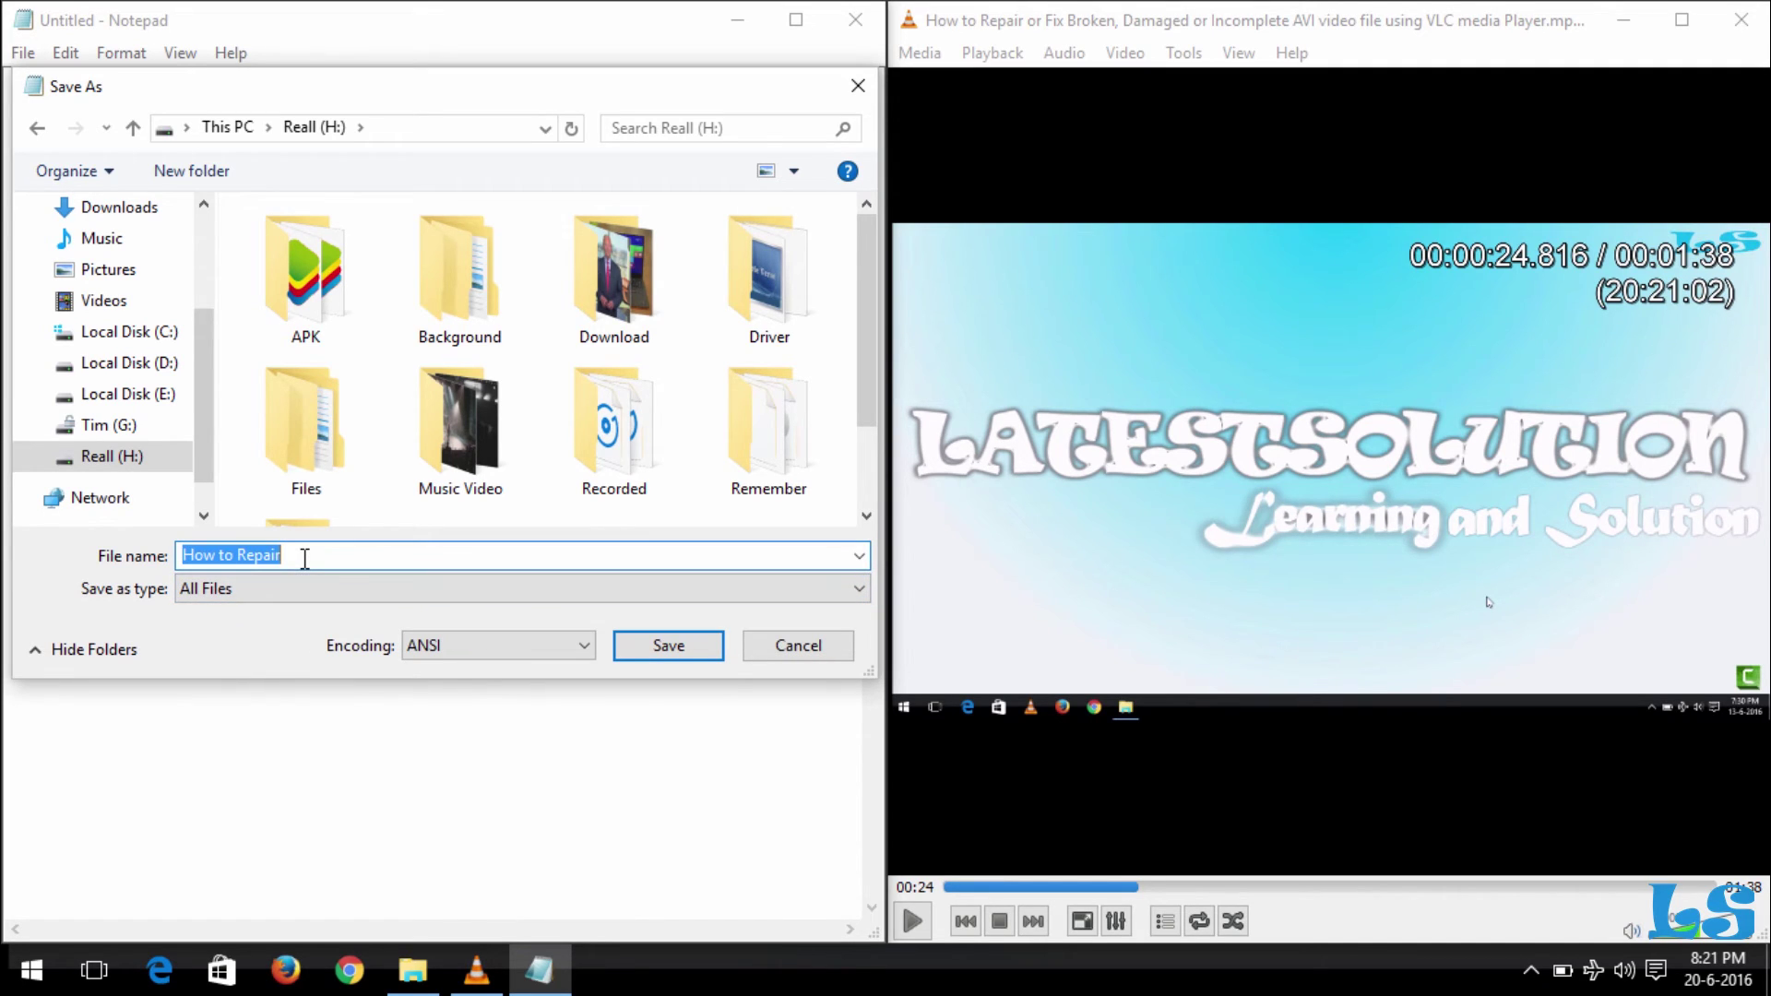
{"action": "left_click", "coordinate": [305, 558]}
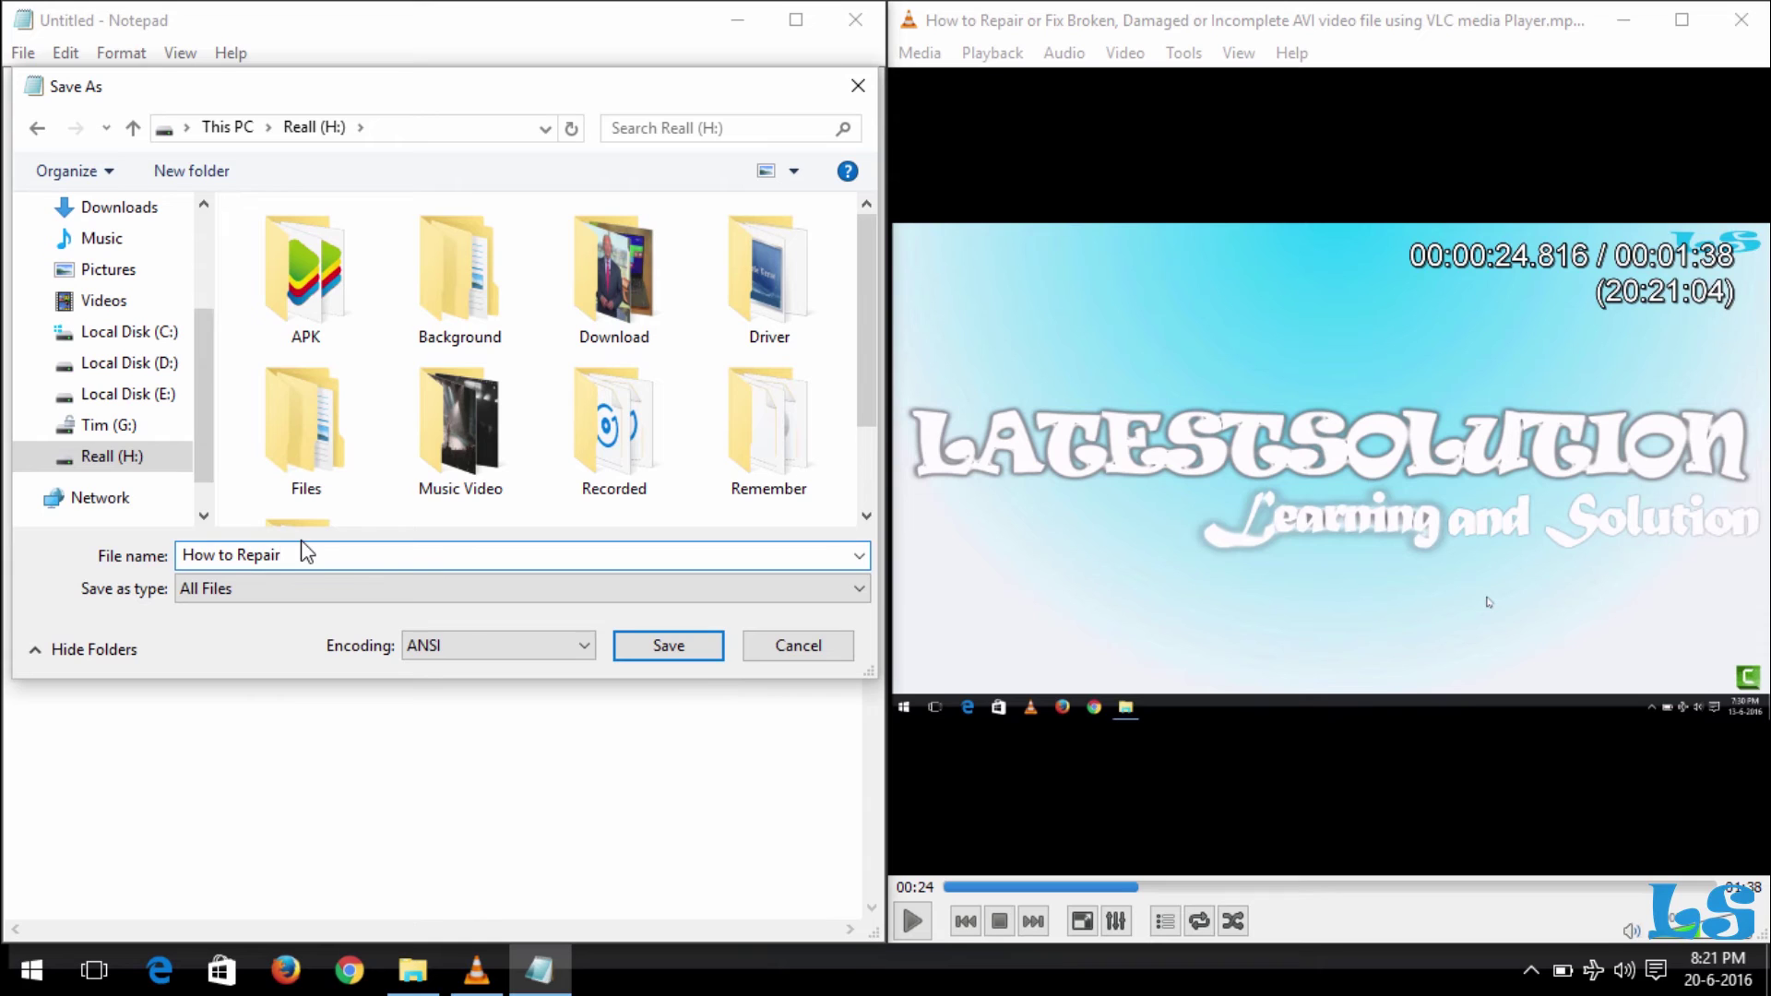
{"action": "type", "text": ".srt"}
{"action": "left_click", "coordinate": [500, 645]}
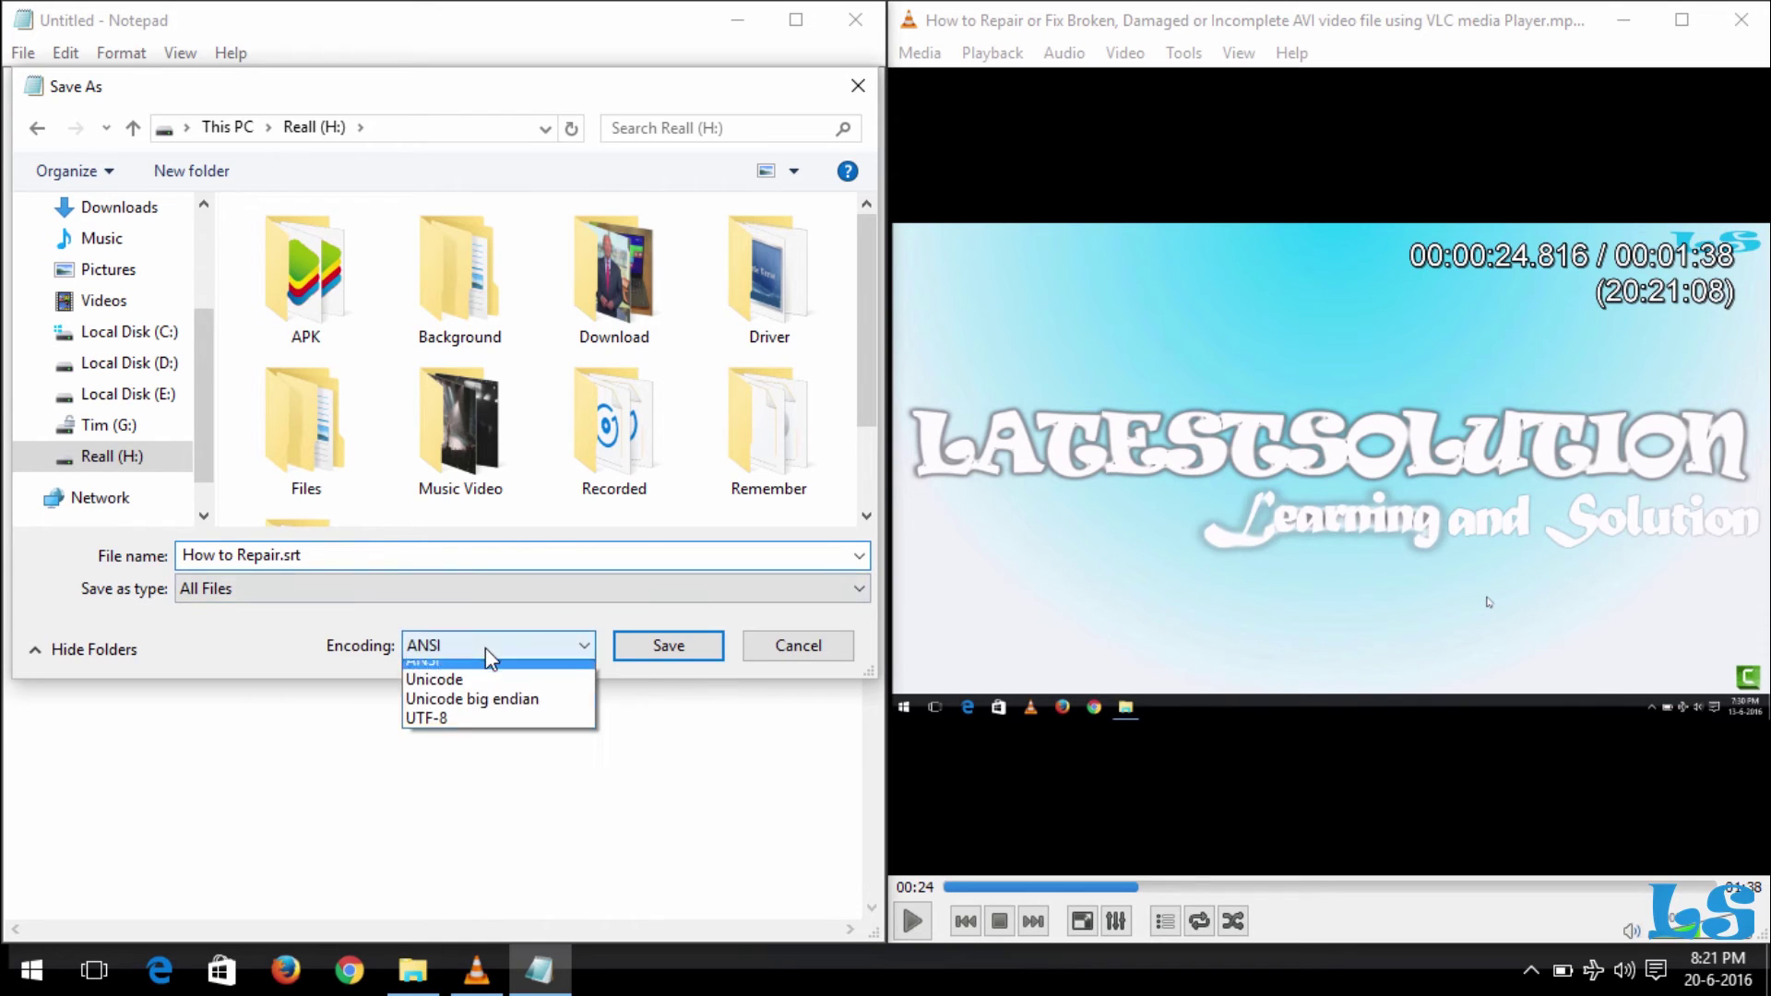
{"action": "left_click", "coordinate": [439, 730]}
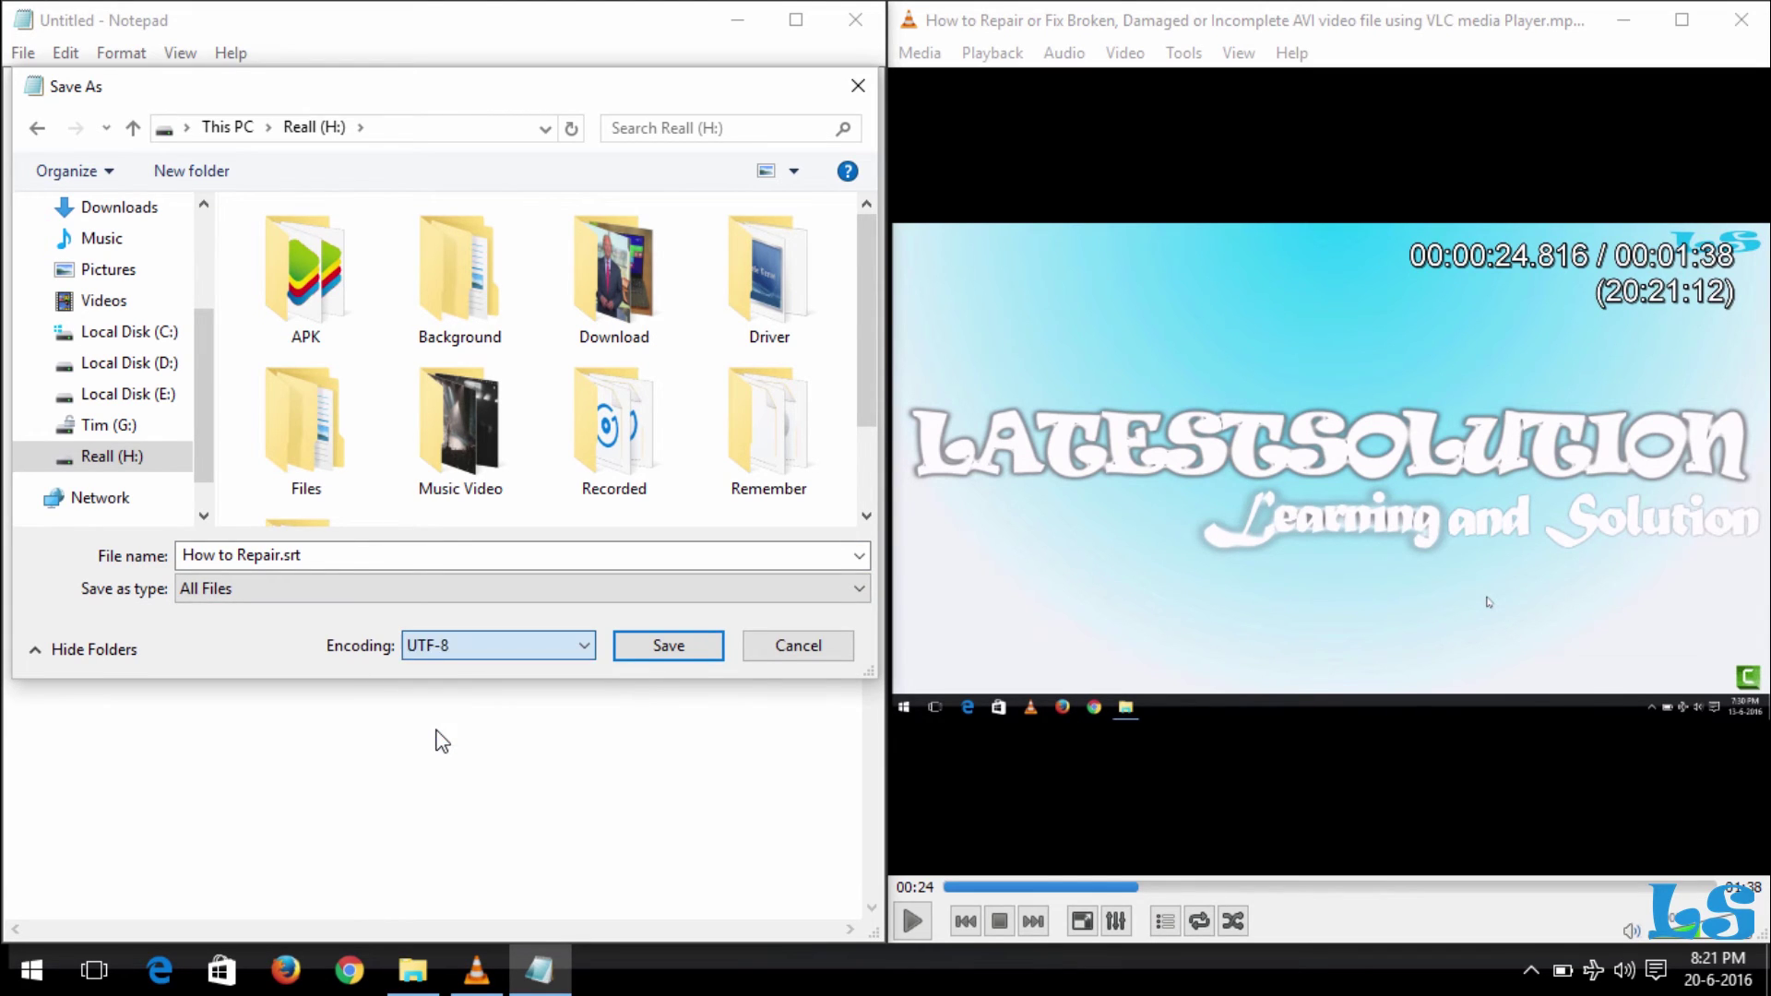
{"action": "left_click", "coordinate": [658, 645]}
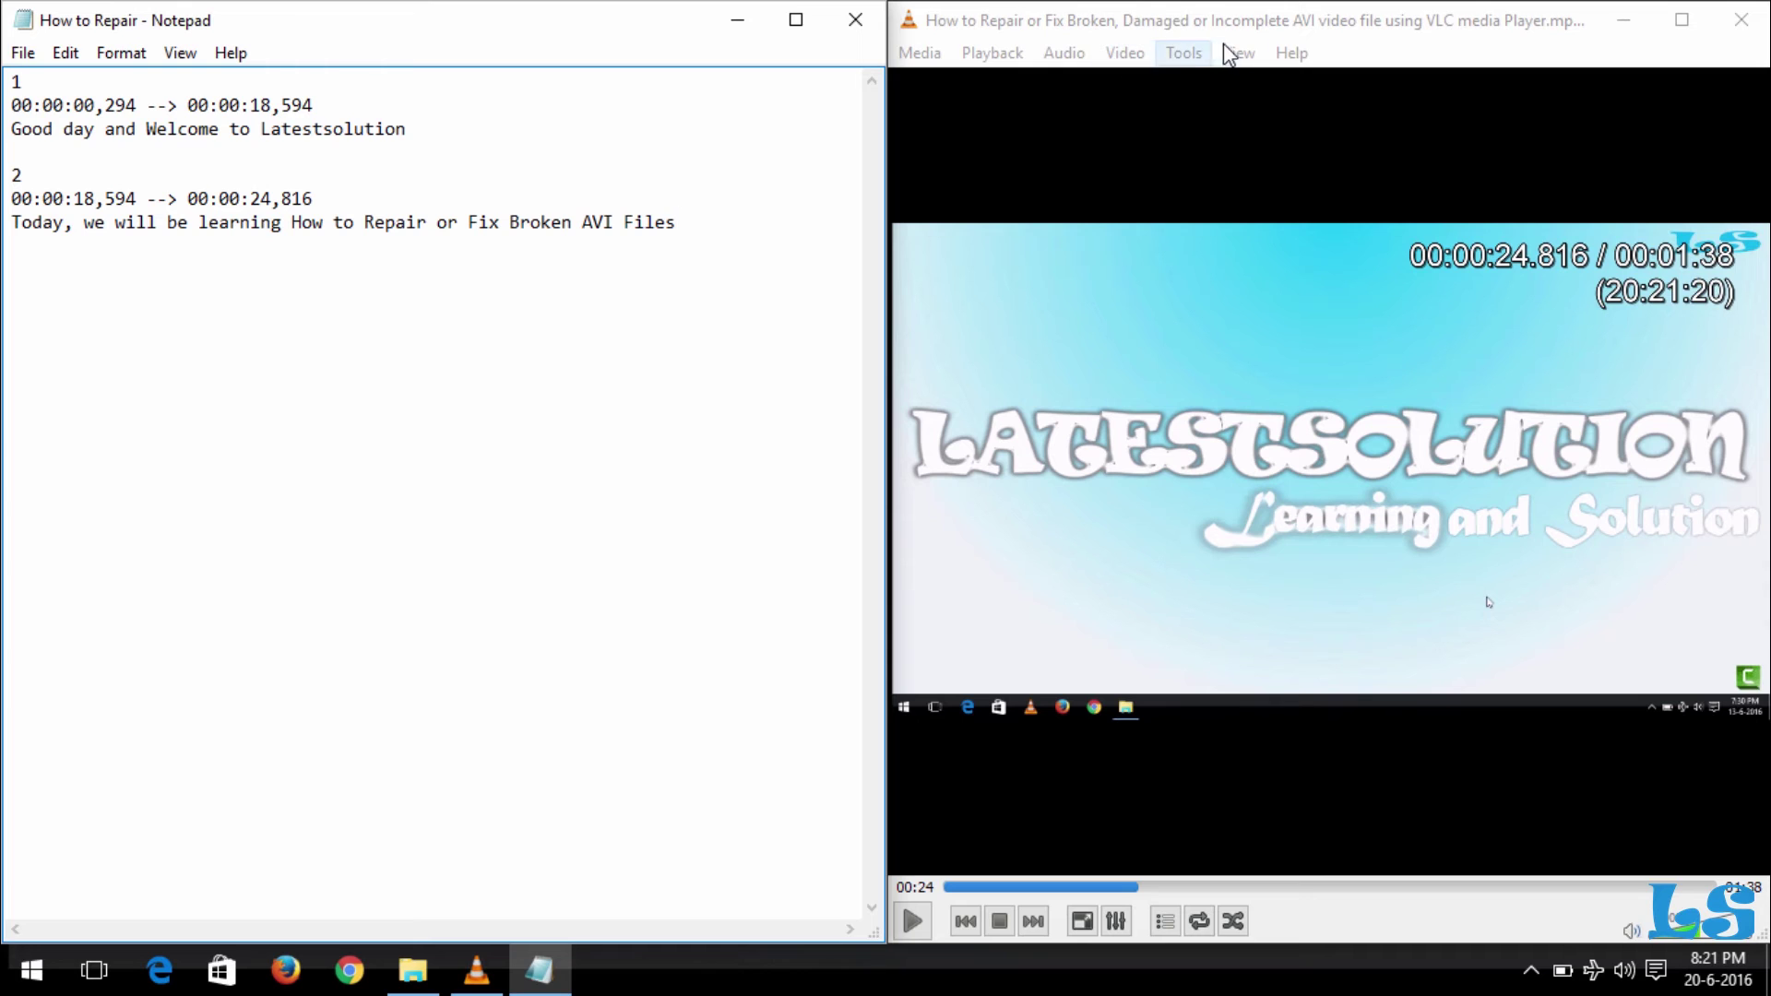
Step: Load How to Repair.srt from drive Reall (H:) as VLC's subtitle file via Subtitle > Open File
{"action": "left_click", "coordinate": [1147, 125]}
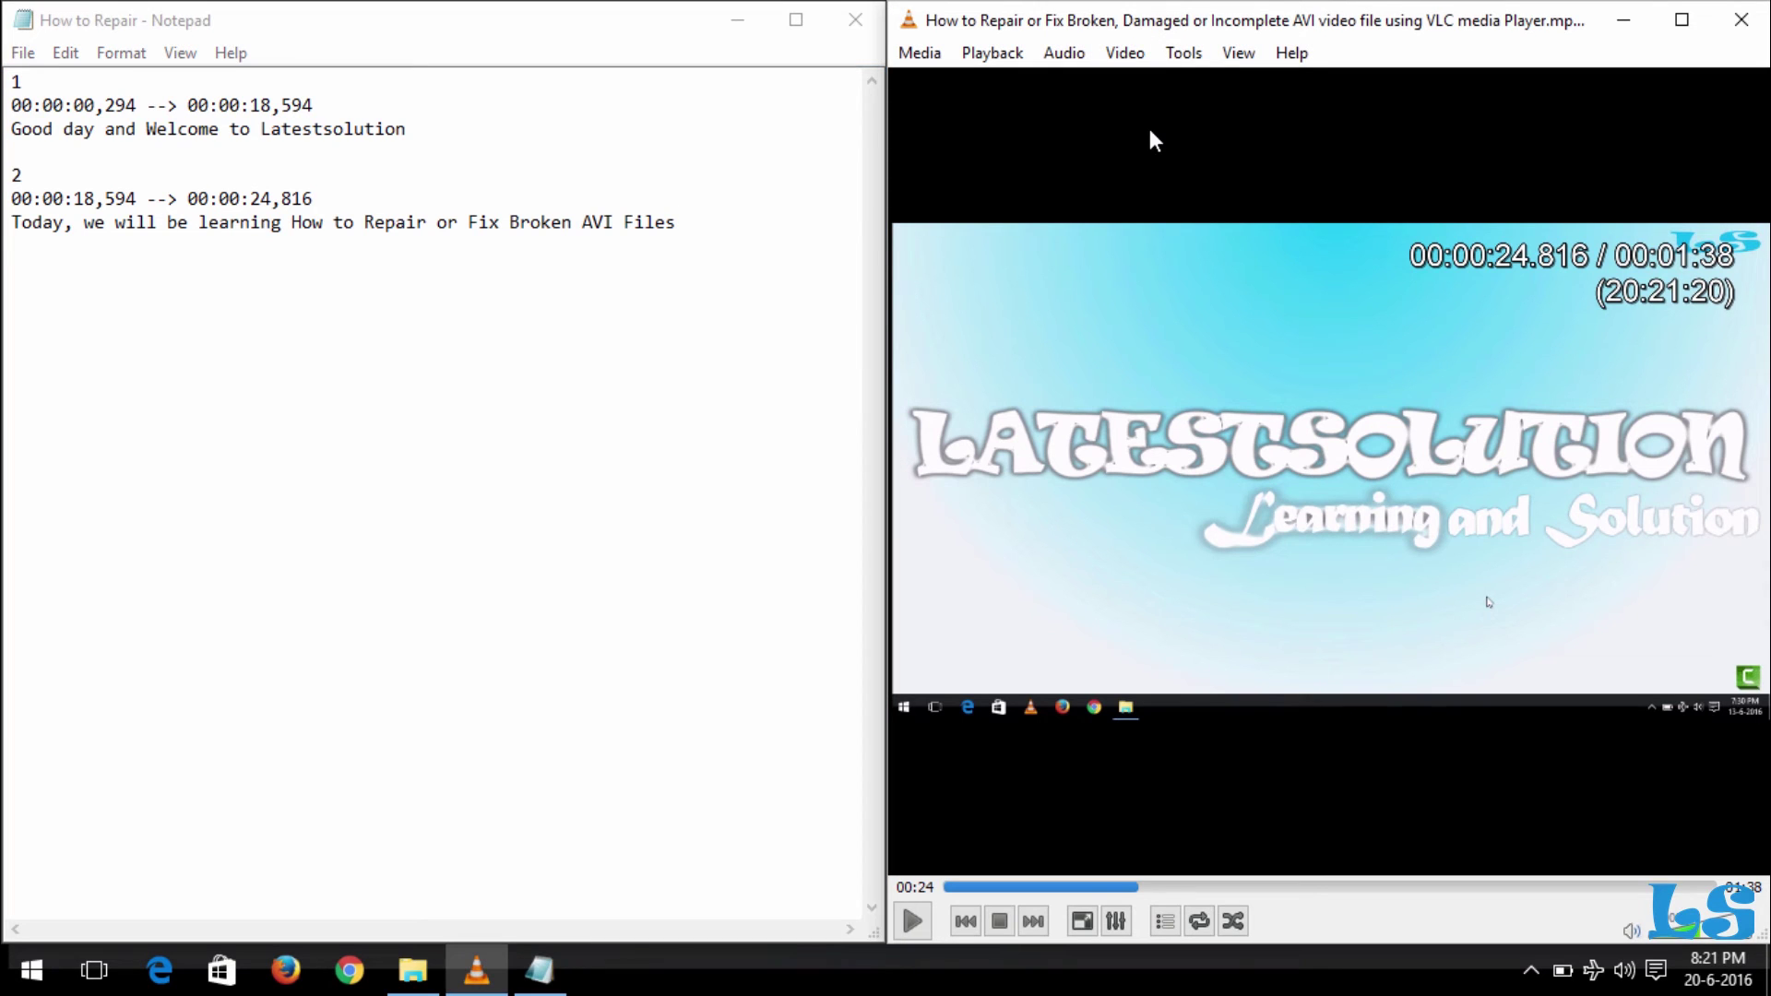
{"action": "left_click", "coordinate": [1188, 53]}
{"action": "mouse_move", "coordinate": [1125, 53]}
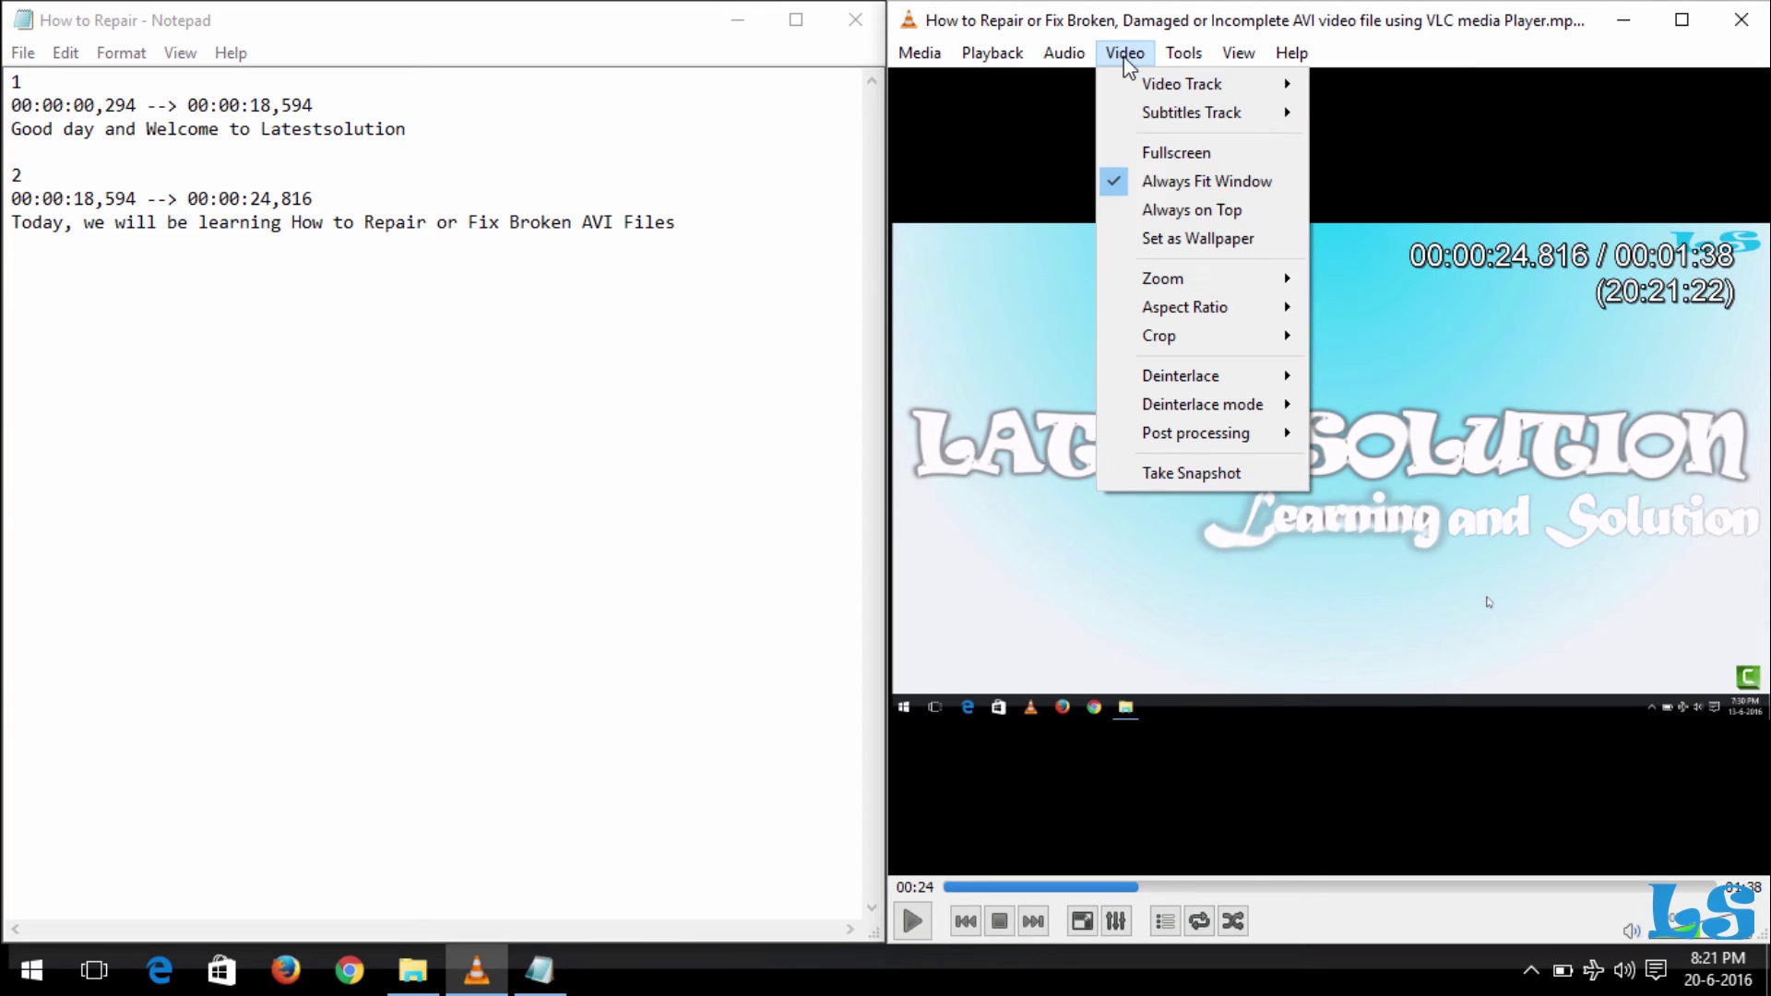
{"action": "right_click", "coordinate": [1435, 310]}
{"action": "mouse_move", "coordinate": [1509, 505]}
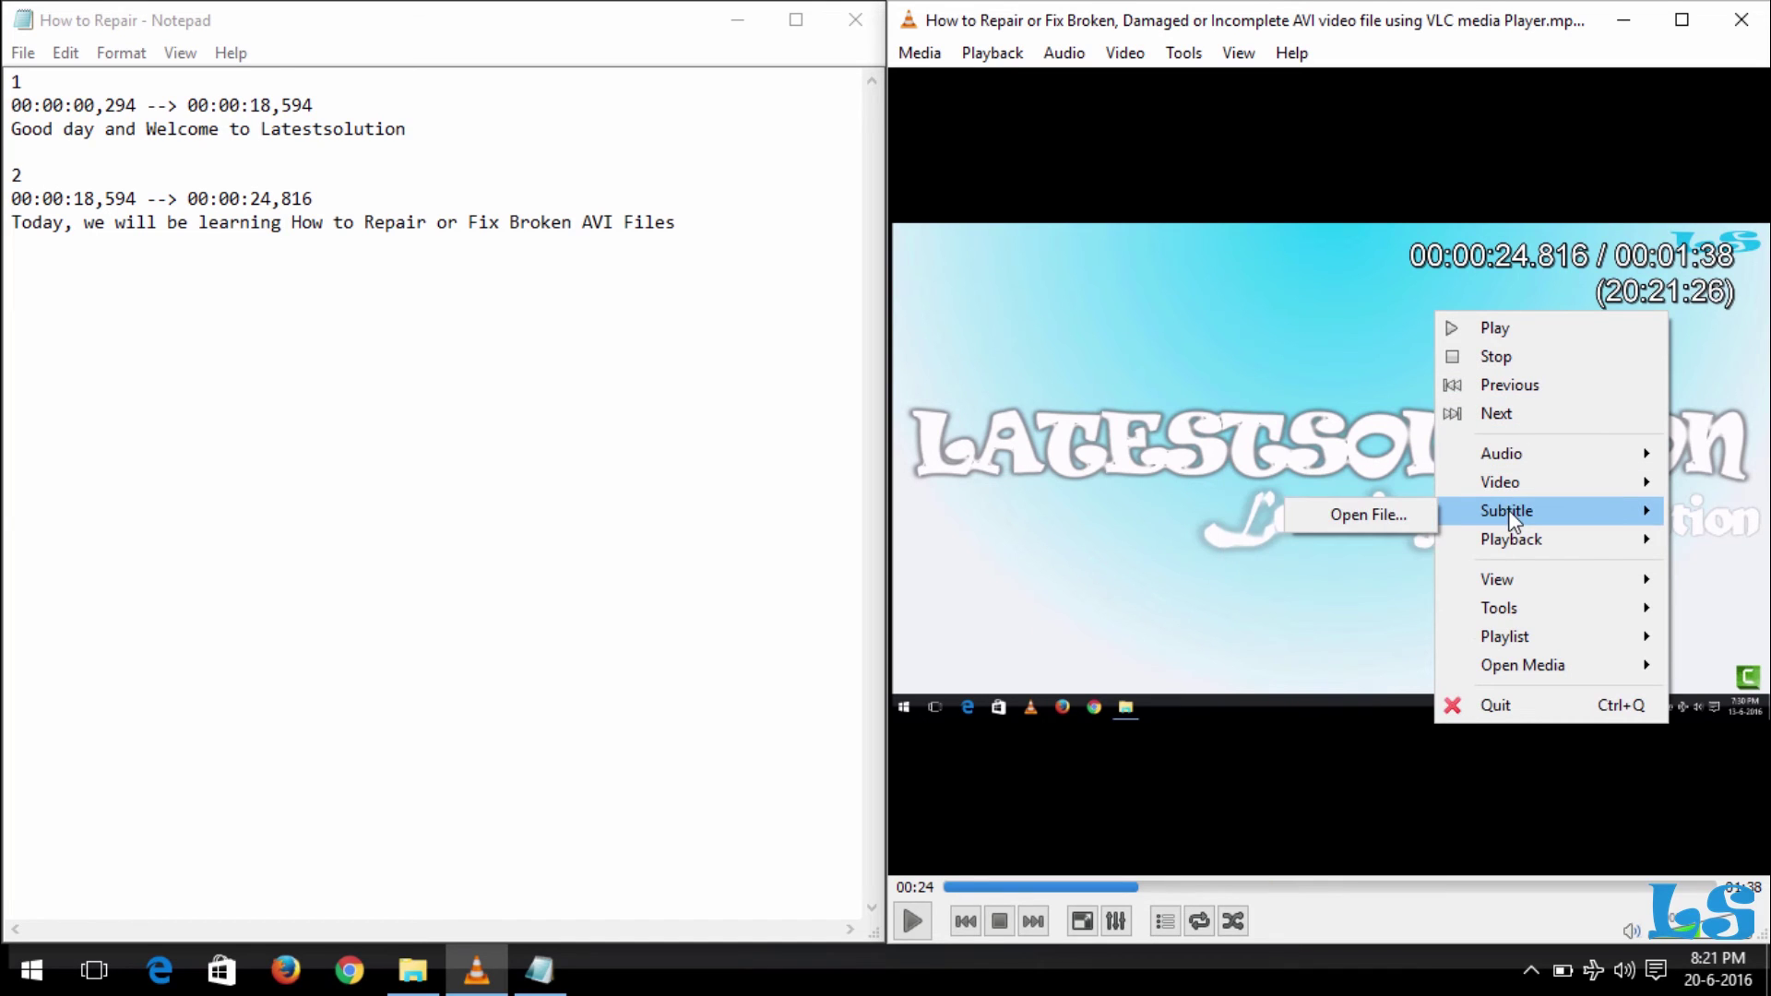
{"action": "left_click", "coordinate": [1374, 513]}
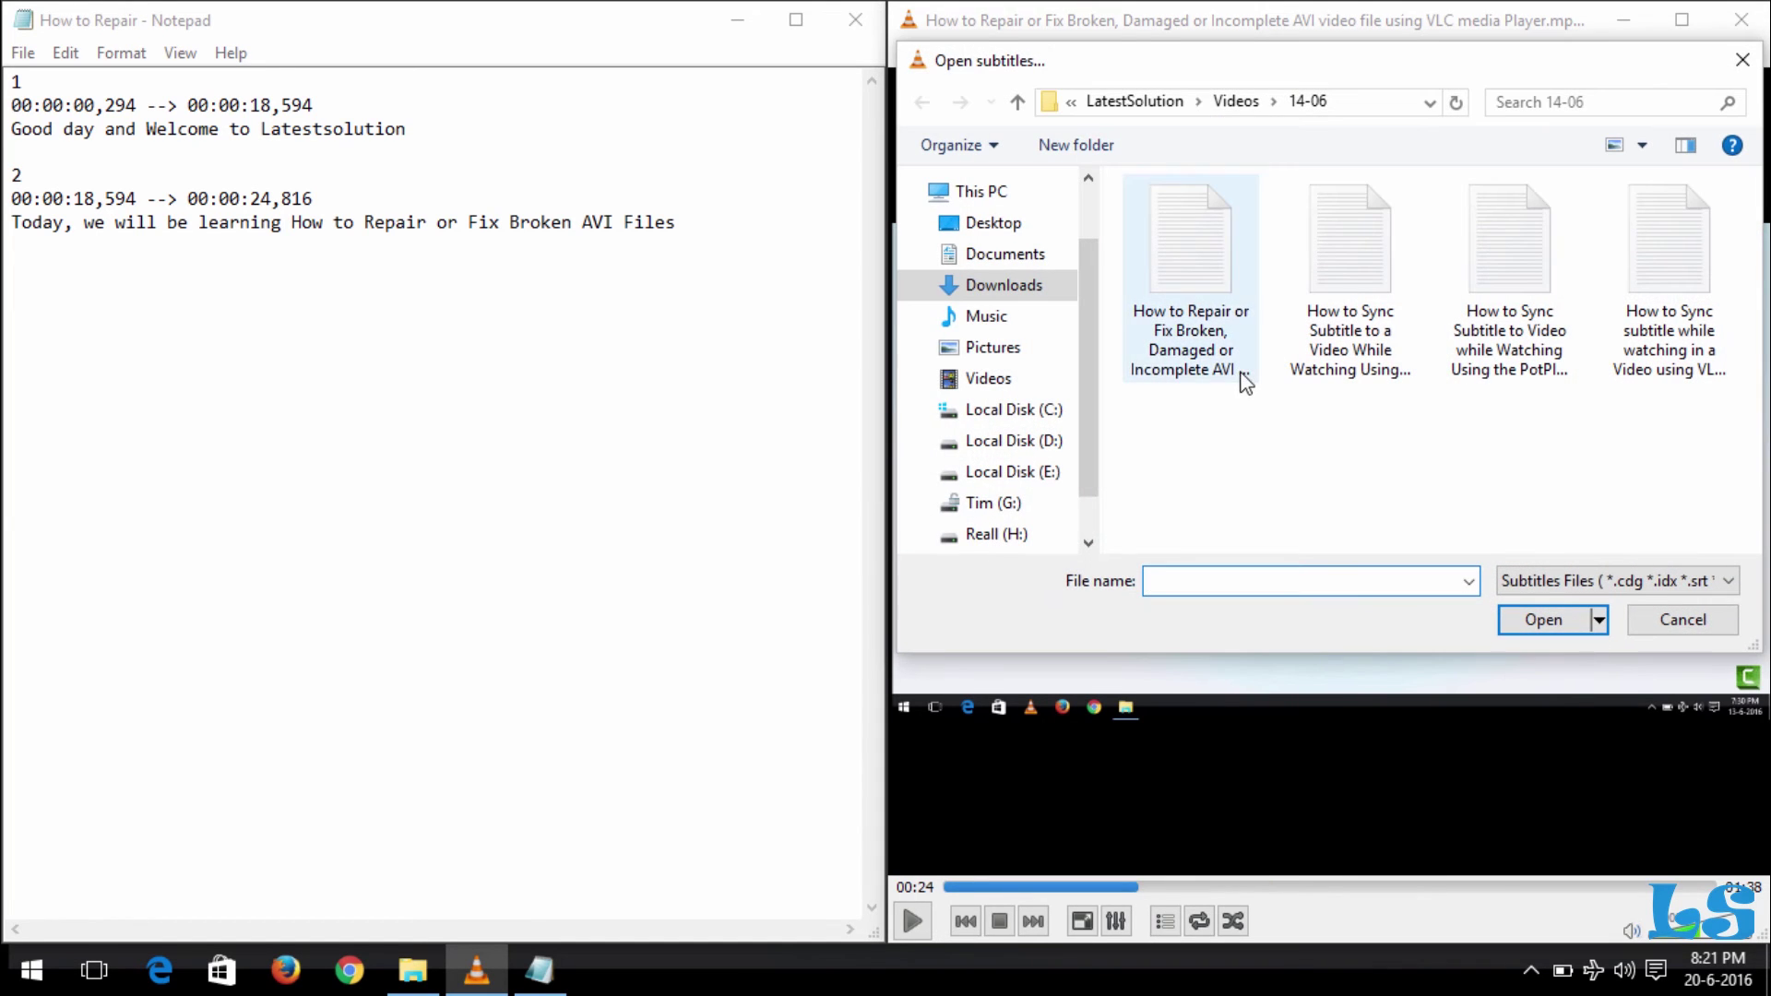
{"action": "left_click", "coordinate": [975, 537]}
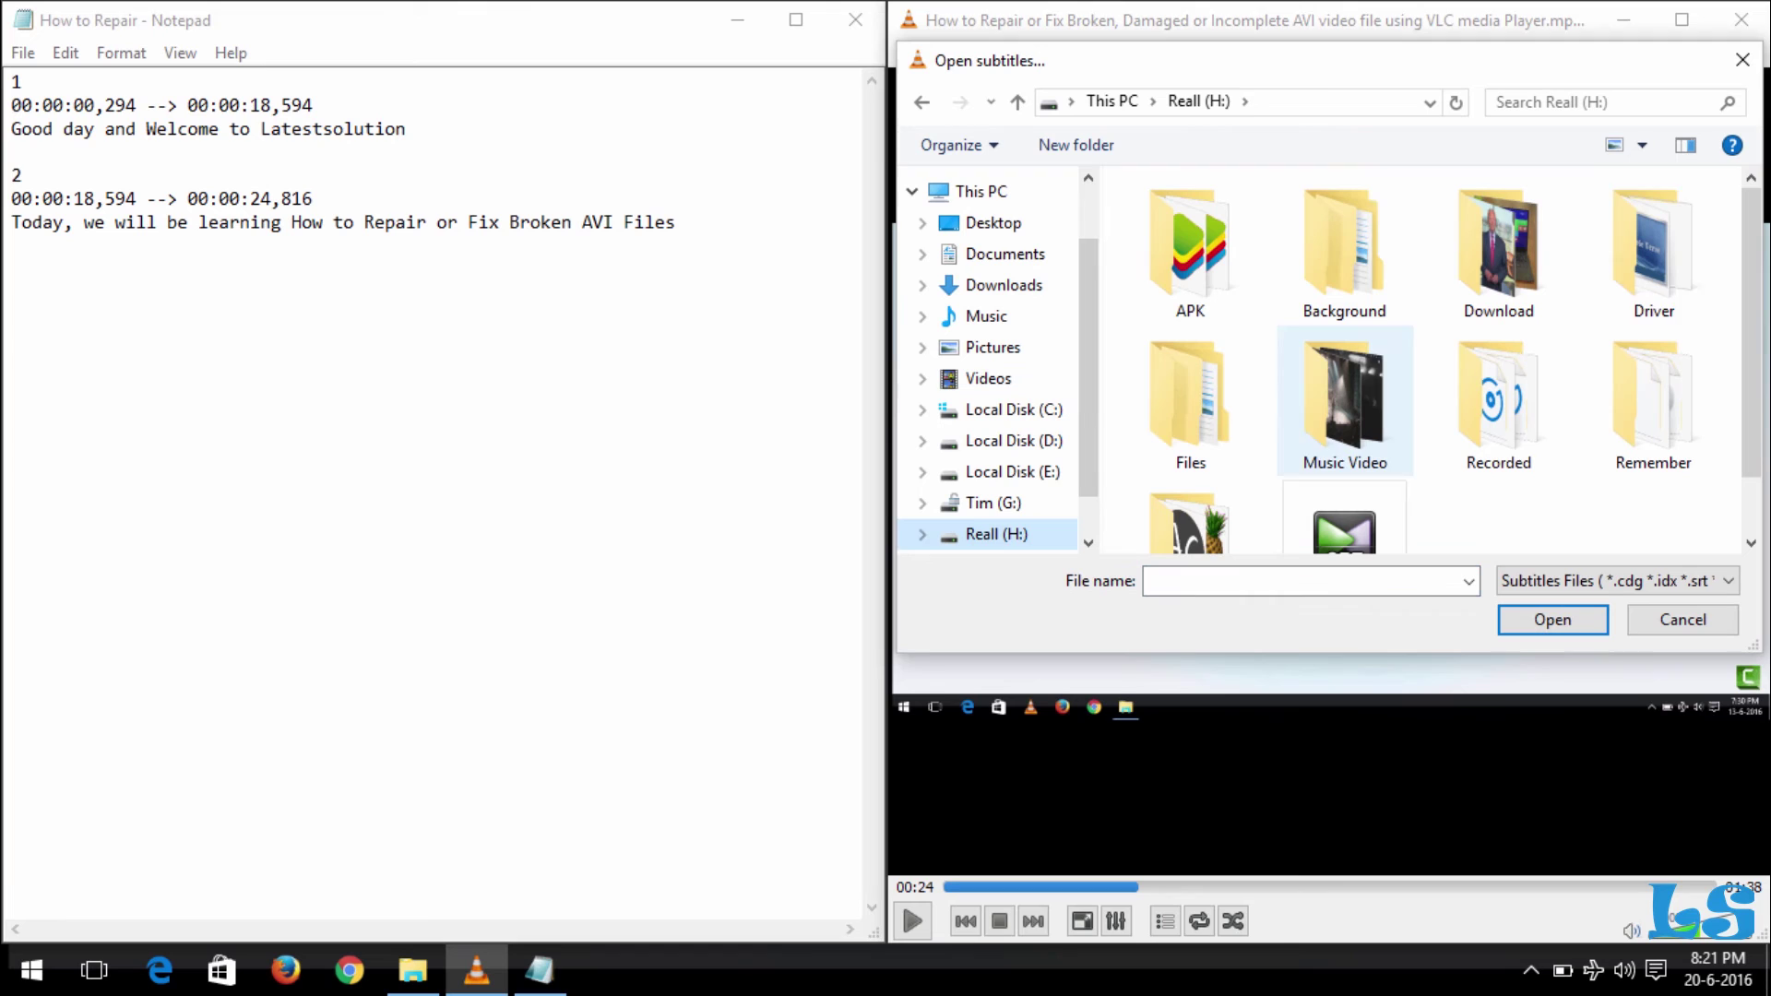
{"action": "scroll", "coordinate": [1475, 443], "scroll_direction": "down", "scroll_amount": 1}
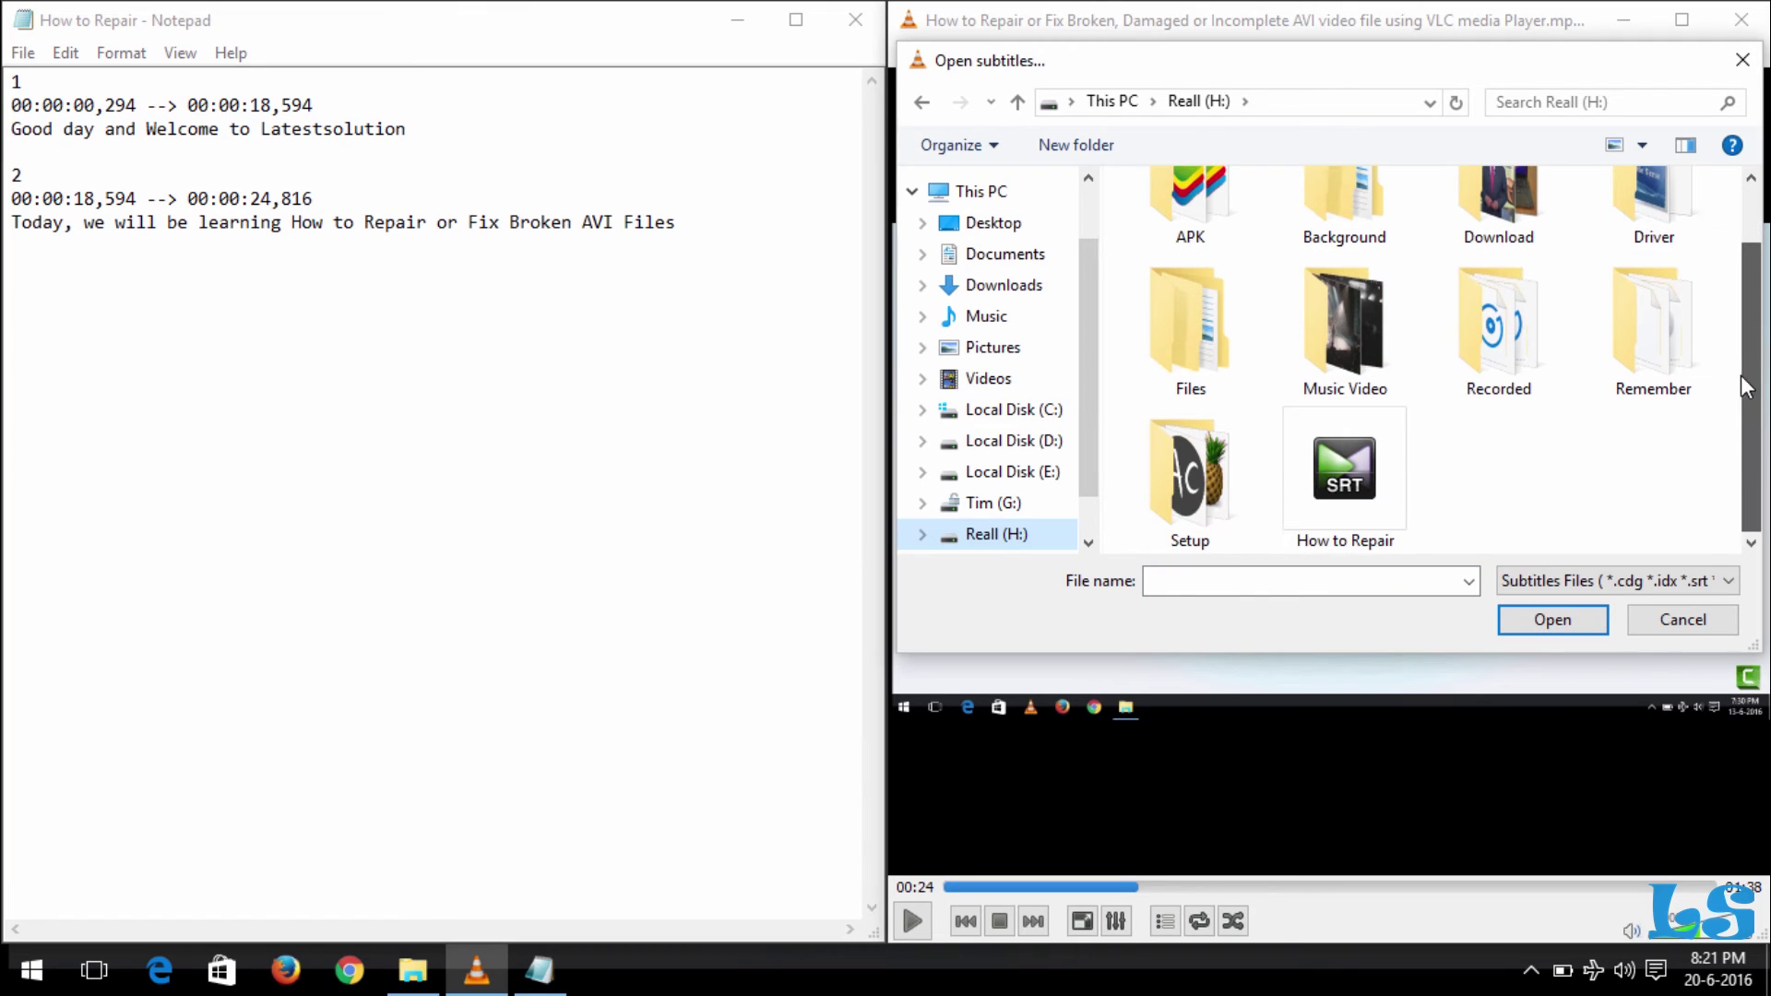
{"action": "left_click", "coordinate": [1368, 489]}
Step: Replay the video from about 00:15 to check the subtitles, pausing at 00:26
{"action": "double_click", "coordinate": [1367, 489]}
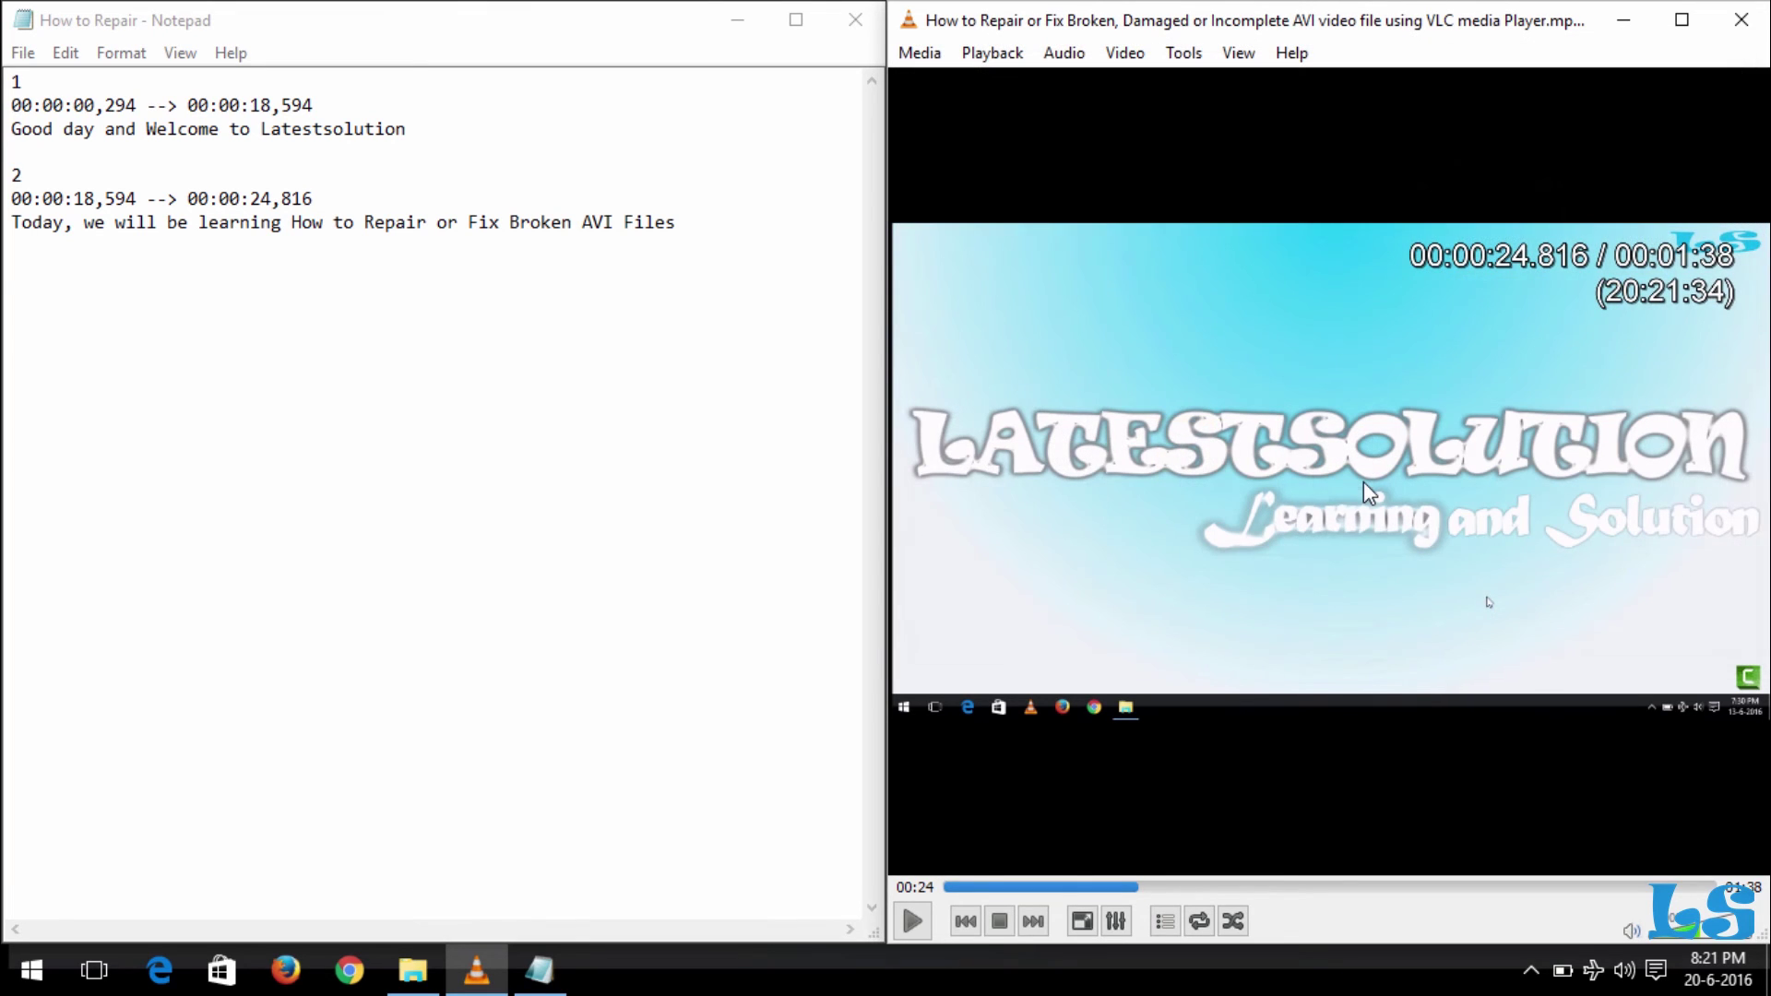
{"action": "left_click", "coordinate": [1075, 888]}
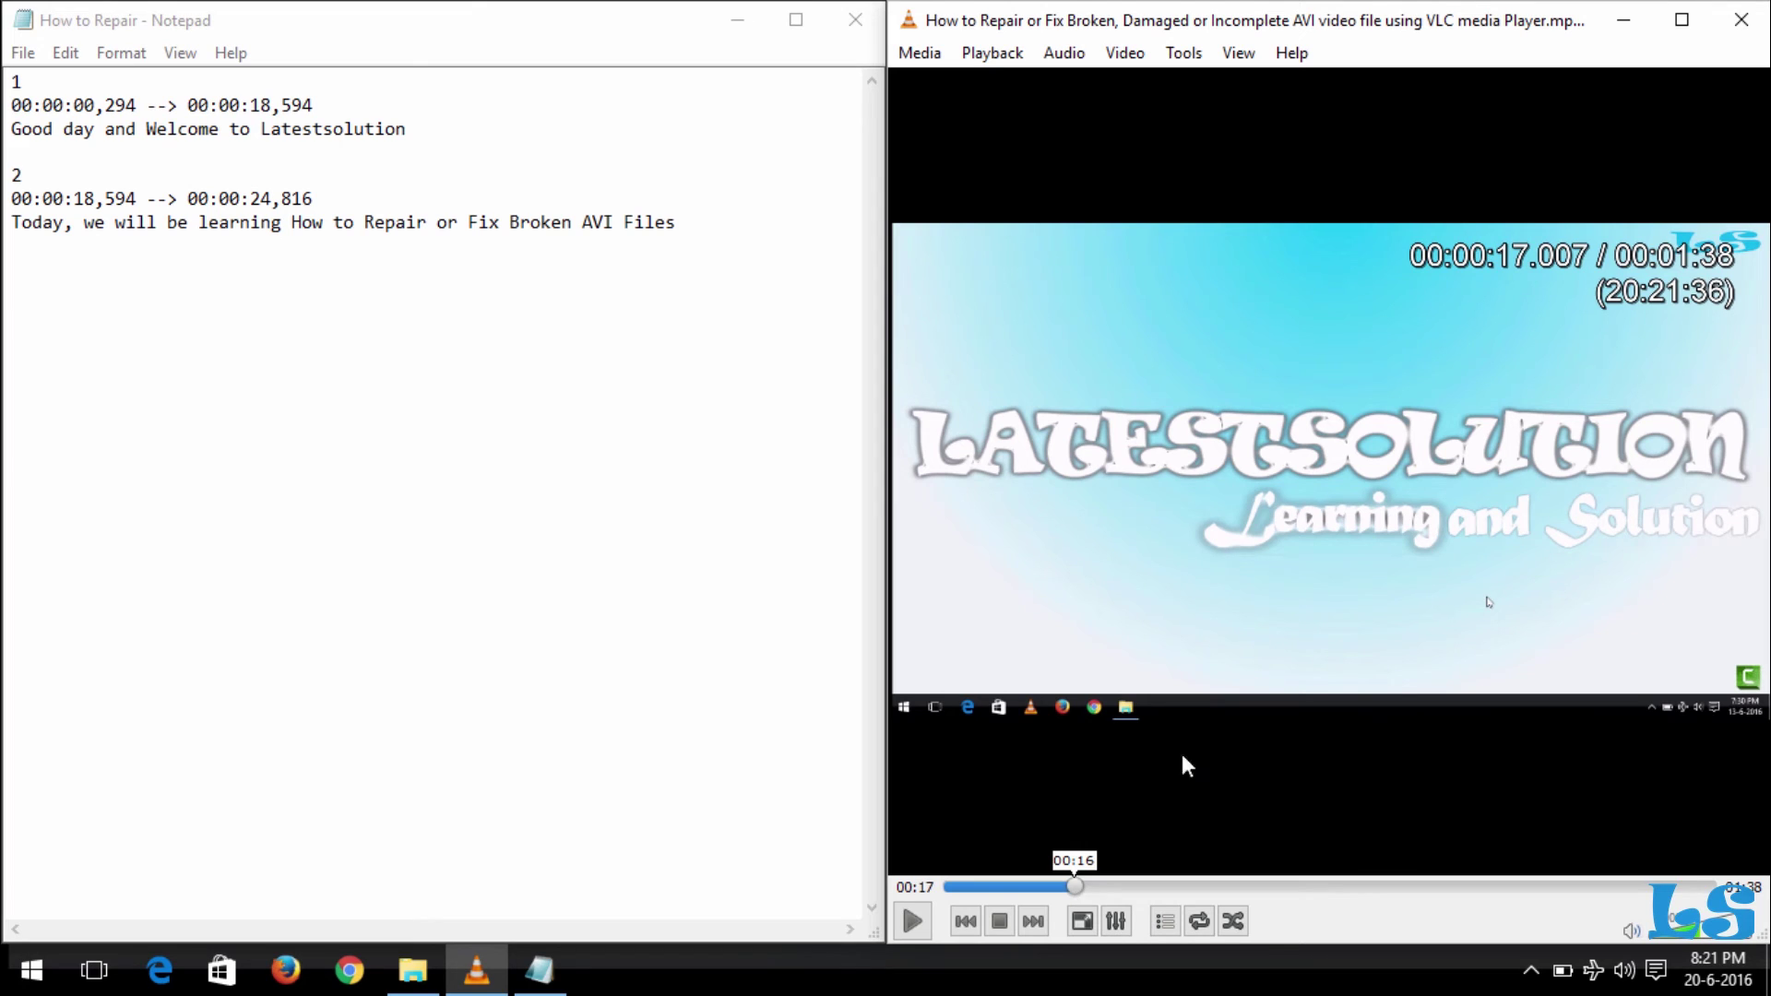
{"action": "left_click", "coordinate": [1022, 888]}
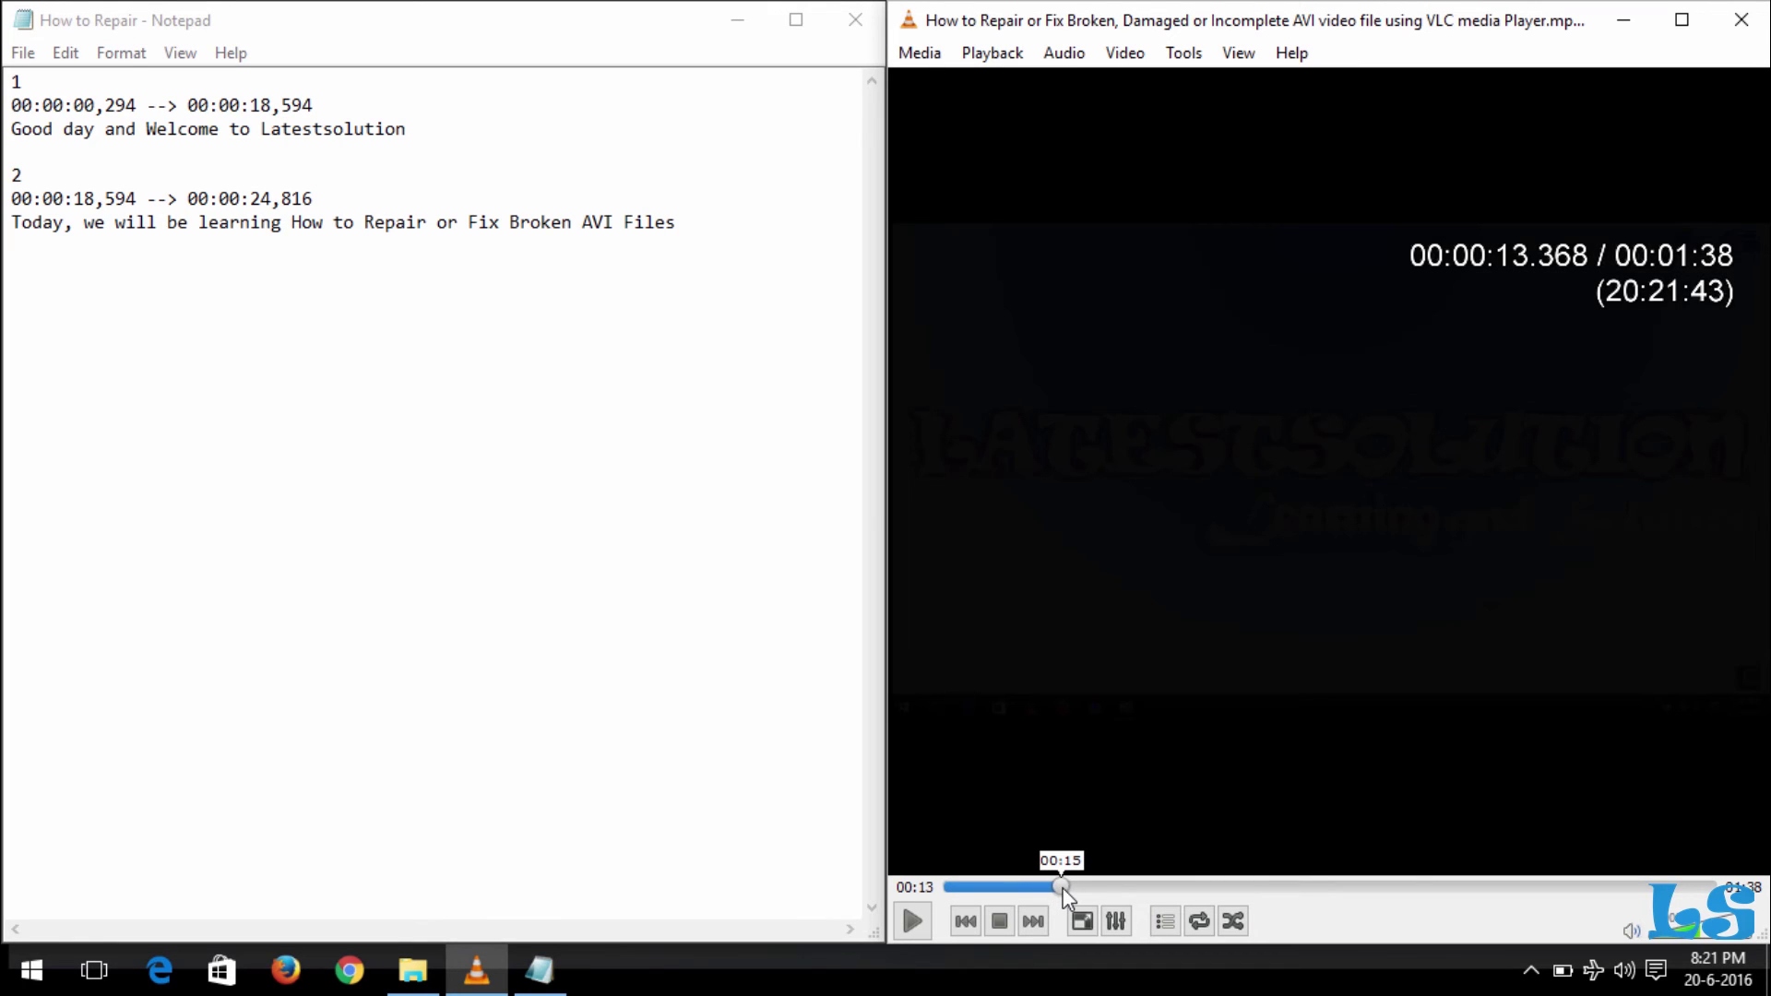
{"action": "left_click", "coordinate": [1066, 887]}
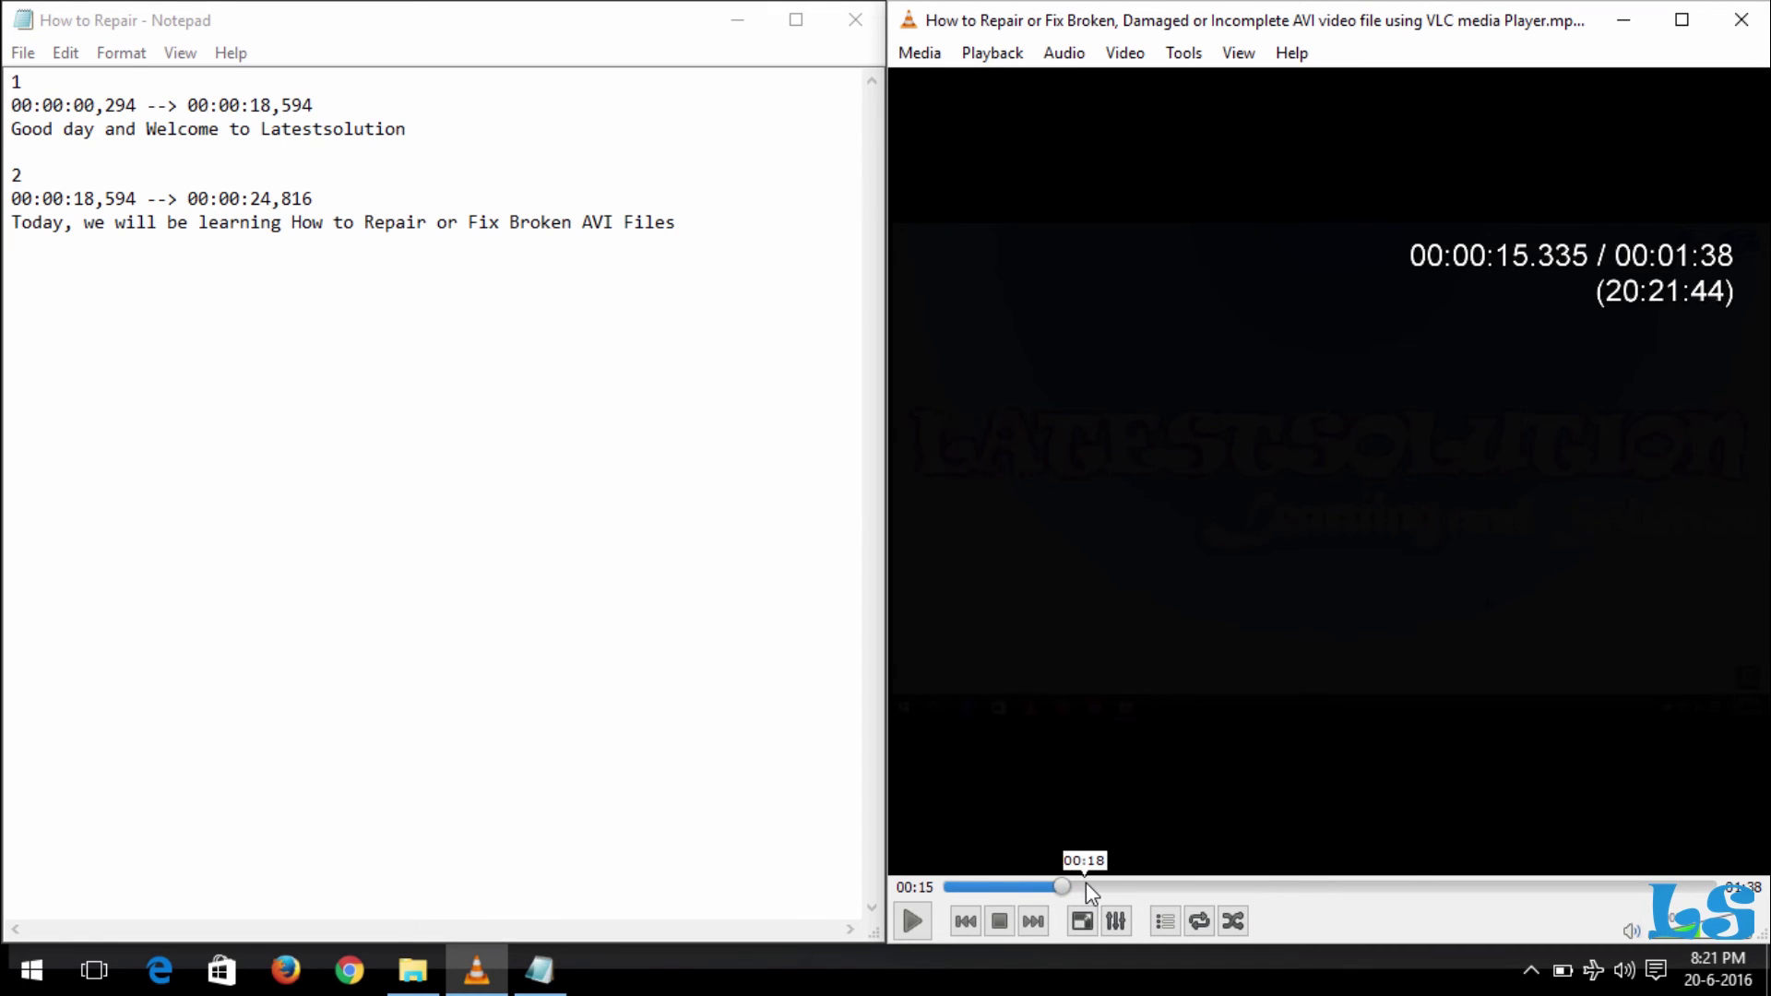
{"action": "key", "text": "space"}
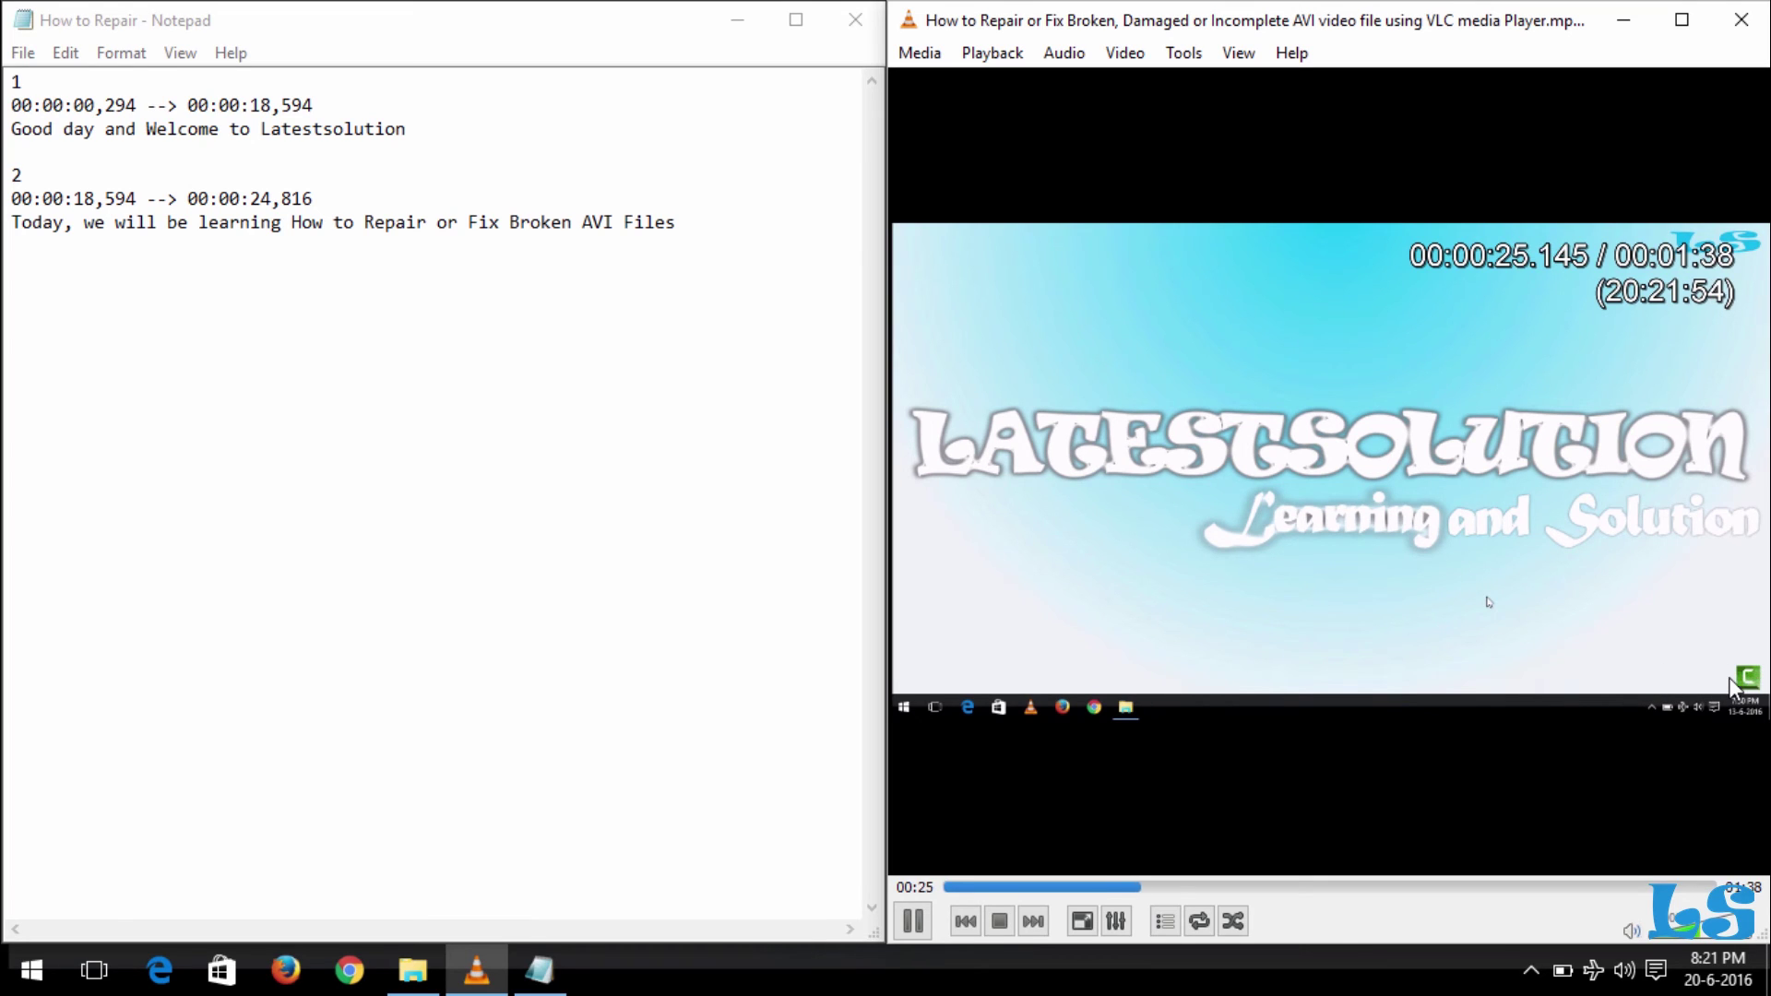
{"action": "key", "text": "space"}
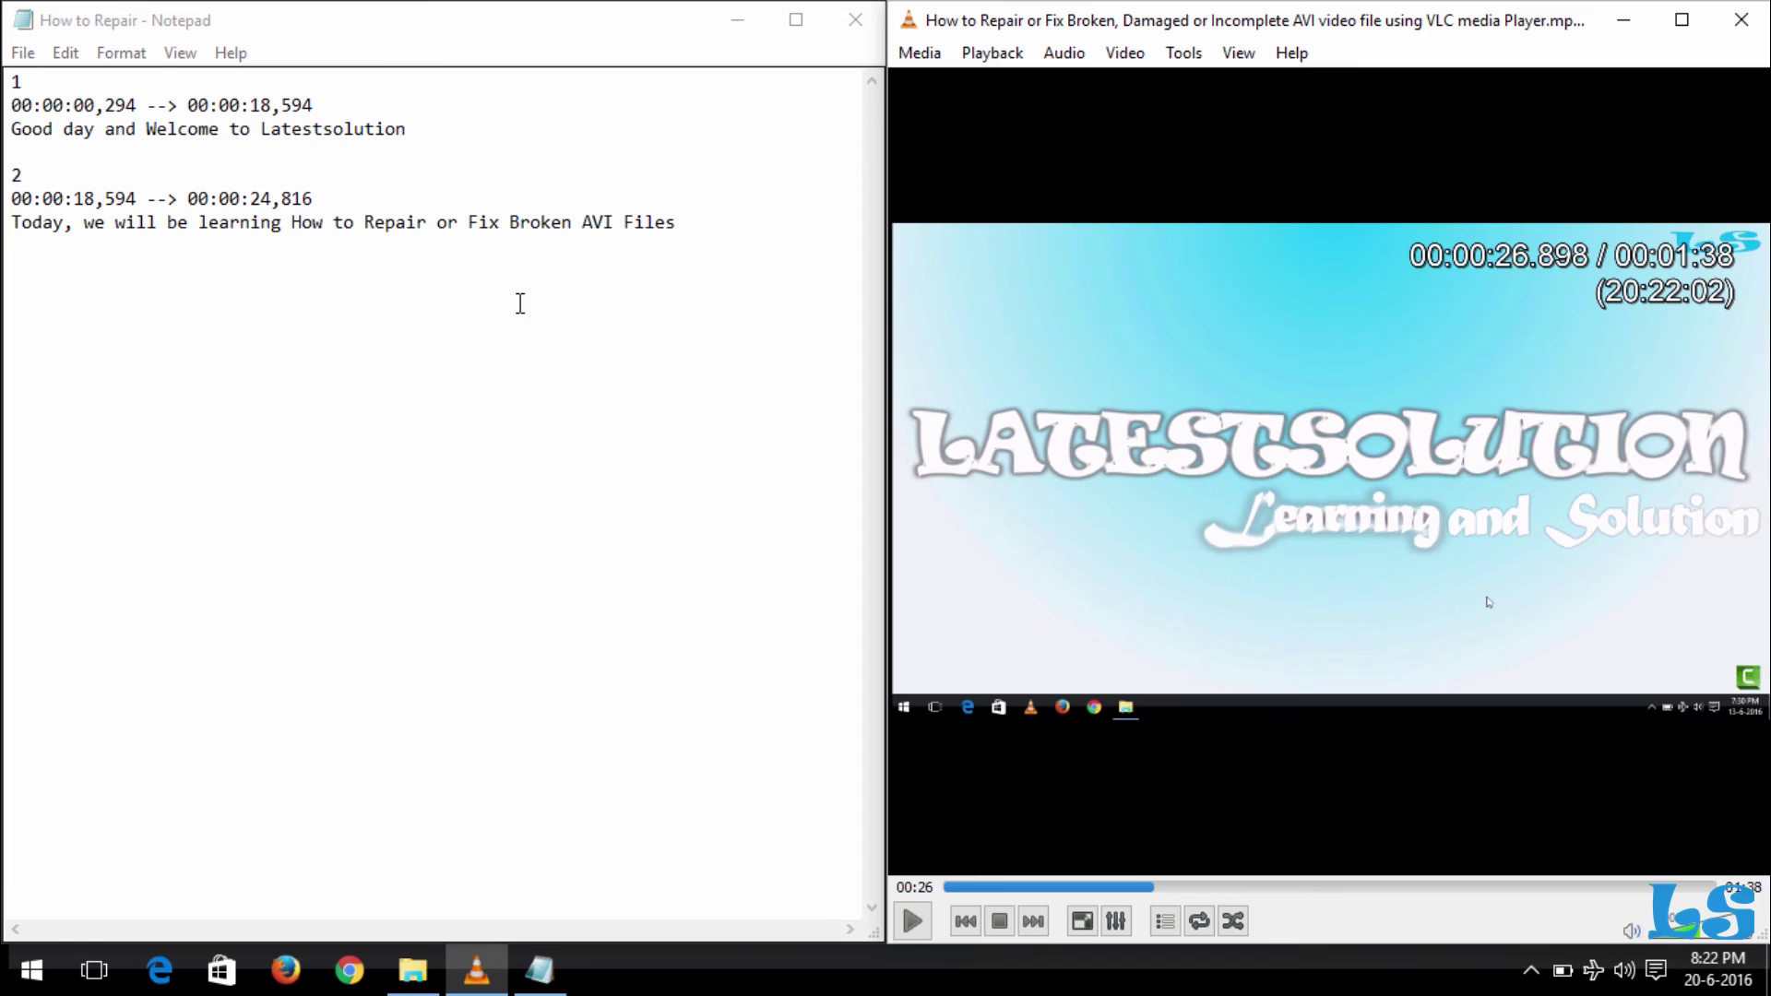
Step: Change the first entry's start time to 00:00:15,294
{"action": "left_click", "coordinate": [95, 107]}
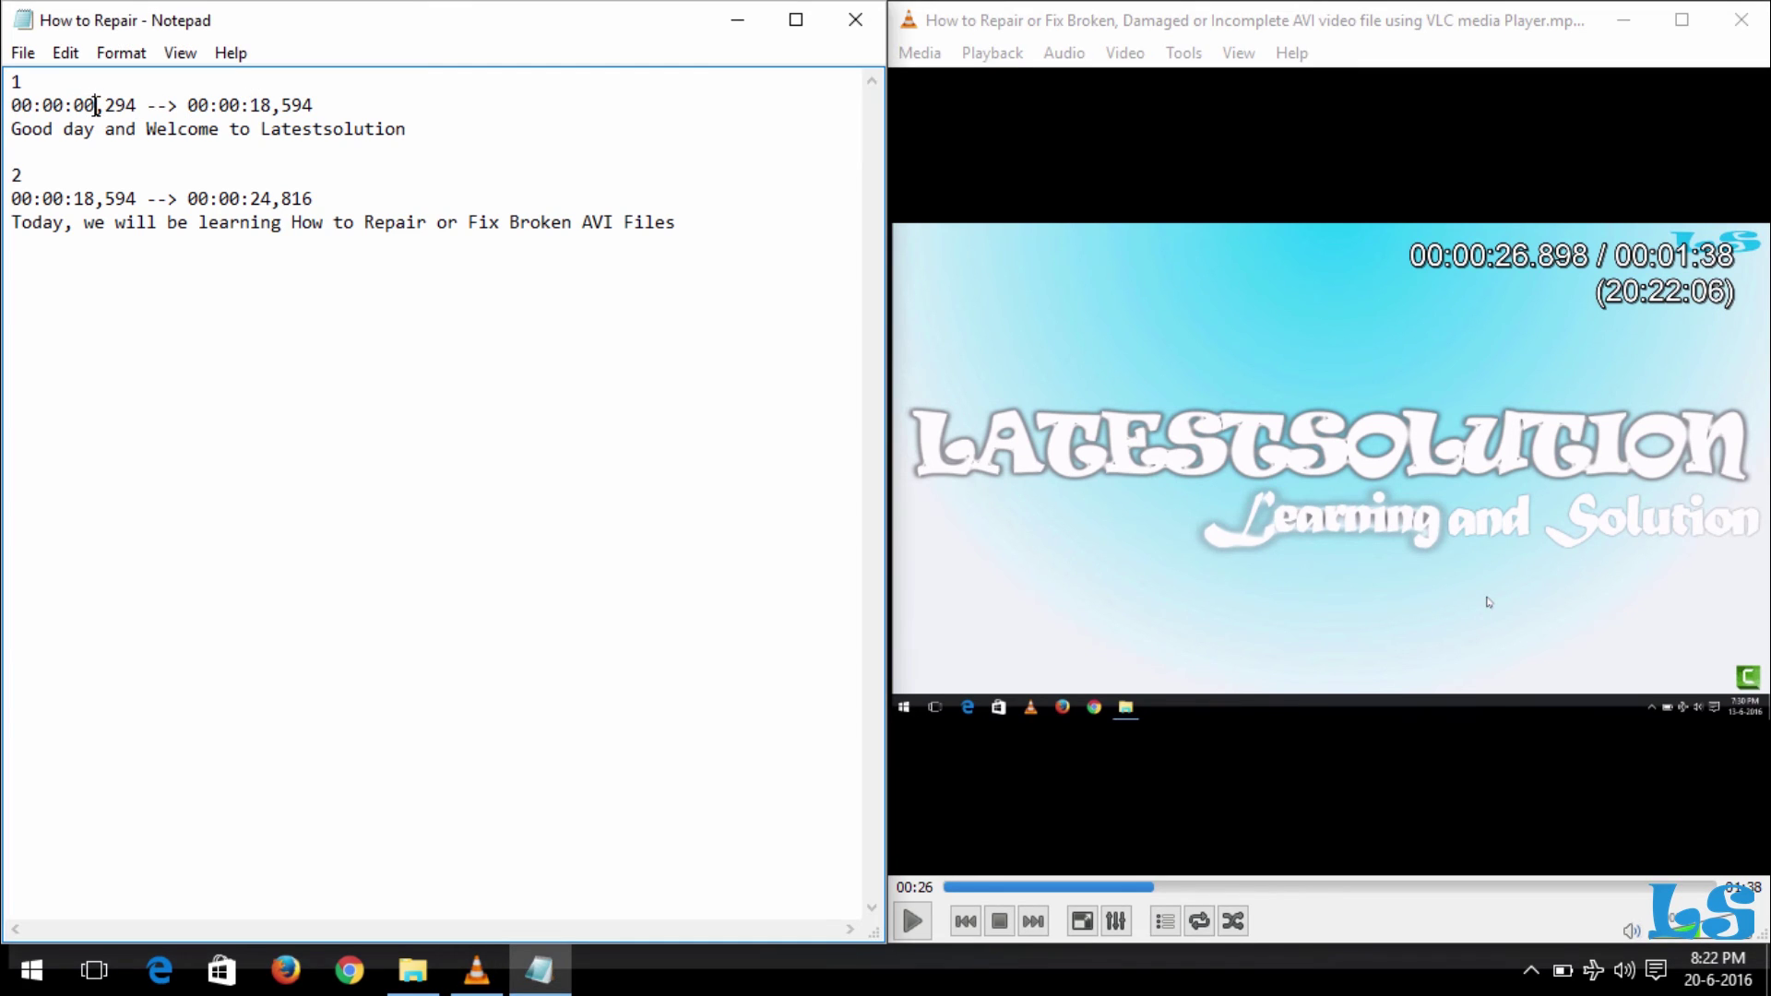
{"action": "key", "text": "BackSpace"}
{"action": "key", "text": "BackSpace"}
{"action": "type", "text": "15"}
Step: Add example tag lines '<i>the dddd</i>' and a partial '<font color=" </font' below the entries
{"action": "key", "text": "Return"}
{"action": "type", "text": "i>the d"}
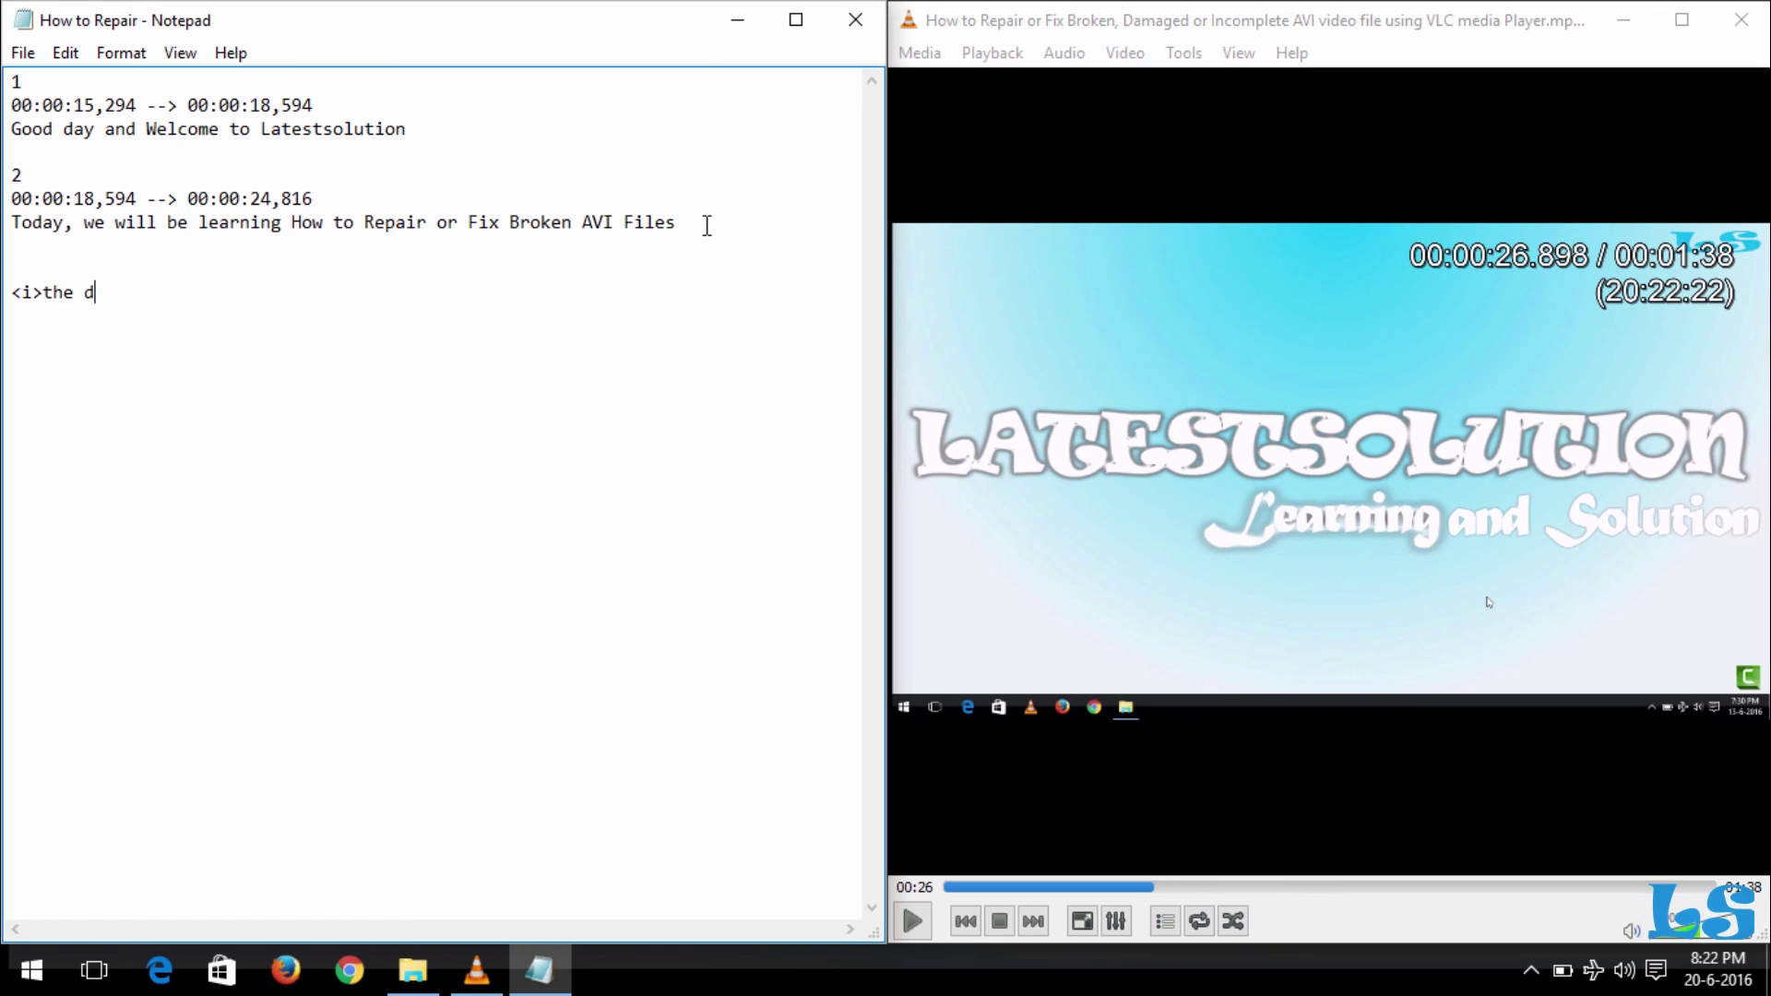
{"action": "type", "text": "ddd</i>"}
{"action": "key", "text": "Return"}
{"action": "type", "text": "fon"}
{"action": "key", "text": "BackSpace"}
{"action": "key", "text": "BackSpace"}
{"action": "key", "text": "BackSpace"}
{"action": "type", "text": "<font color "}
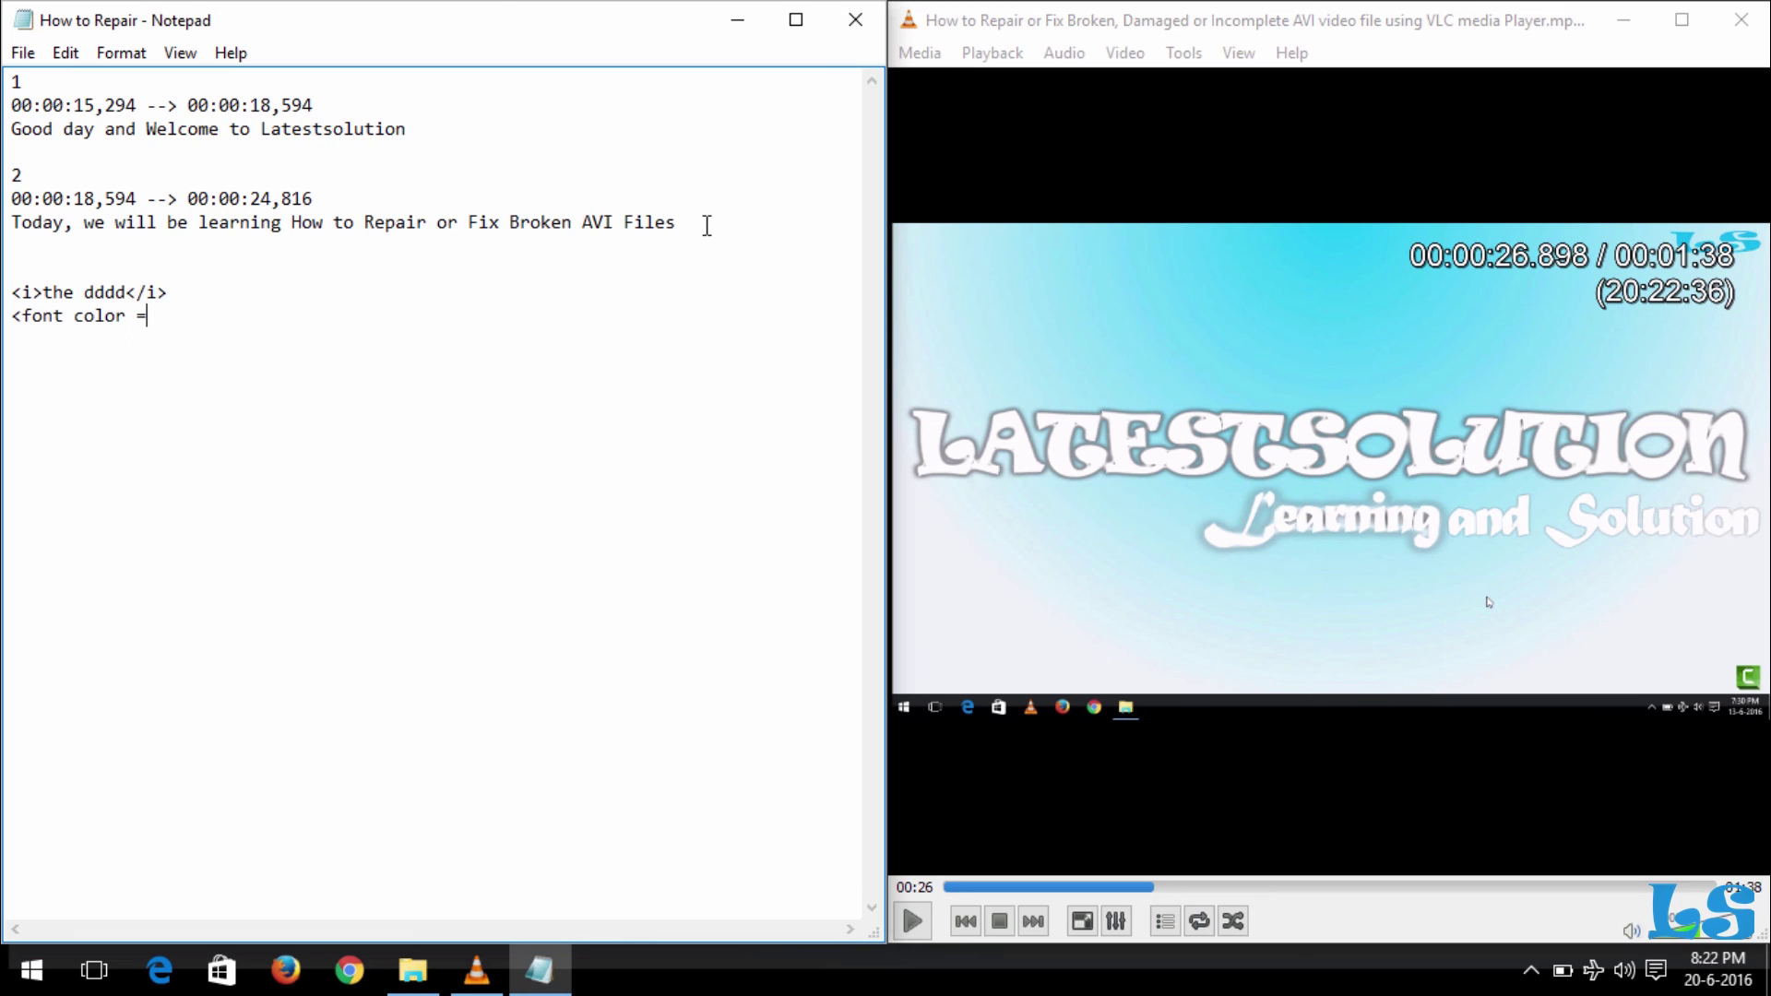
{"action": "type", "text": "=\""}
{"action": "type", "text": "</font"}
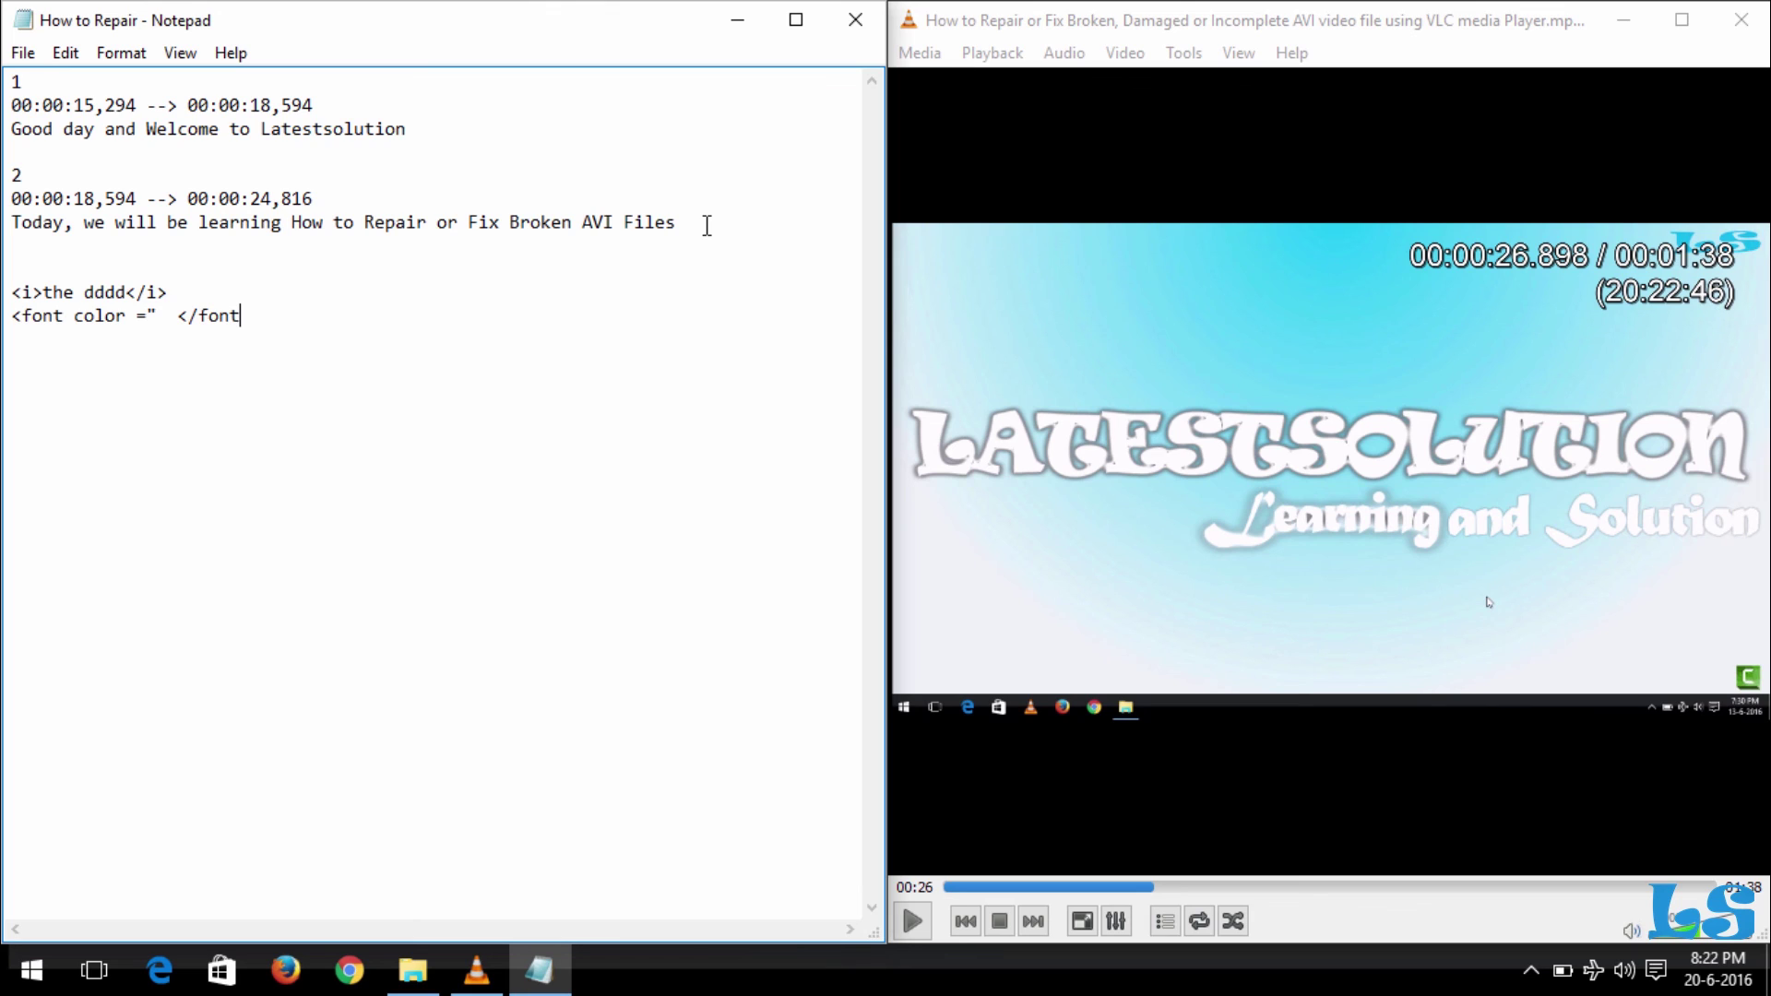